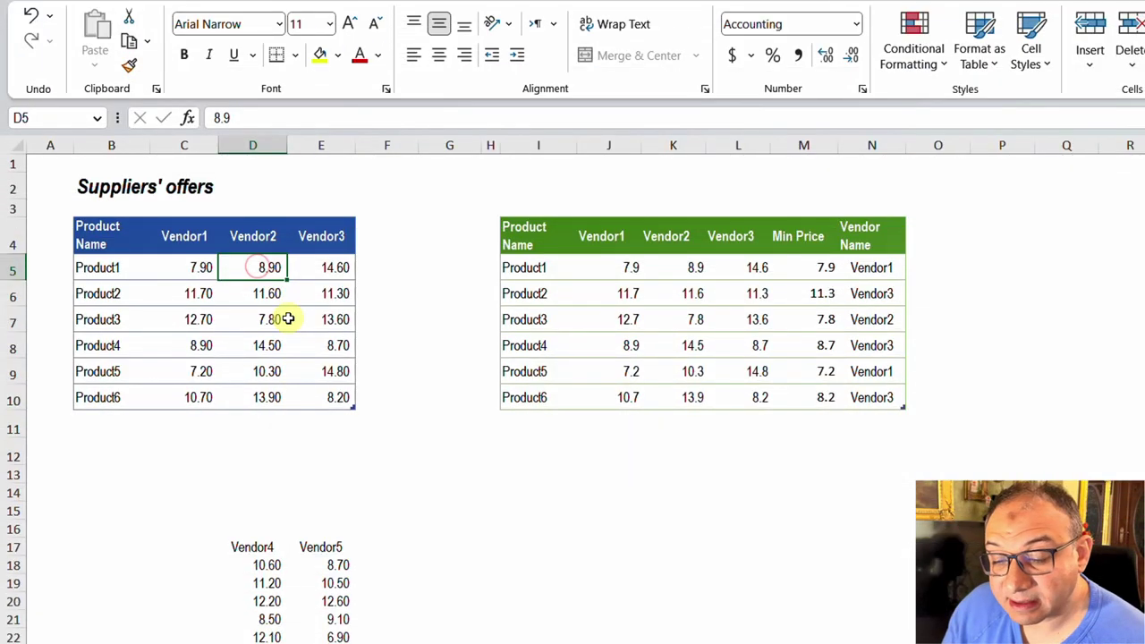
Examine the supplier offers table's products and vendor prices, and the result table's minimum price and vendor name columns.
left_click_drag(129, 269, 134, 397)
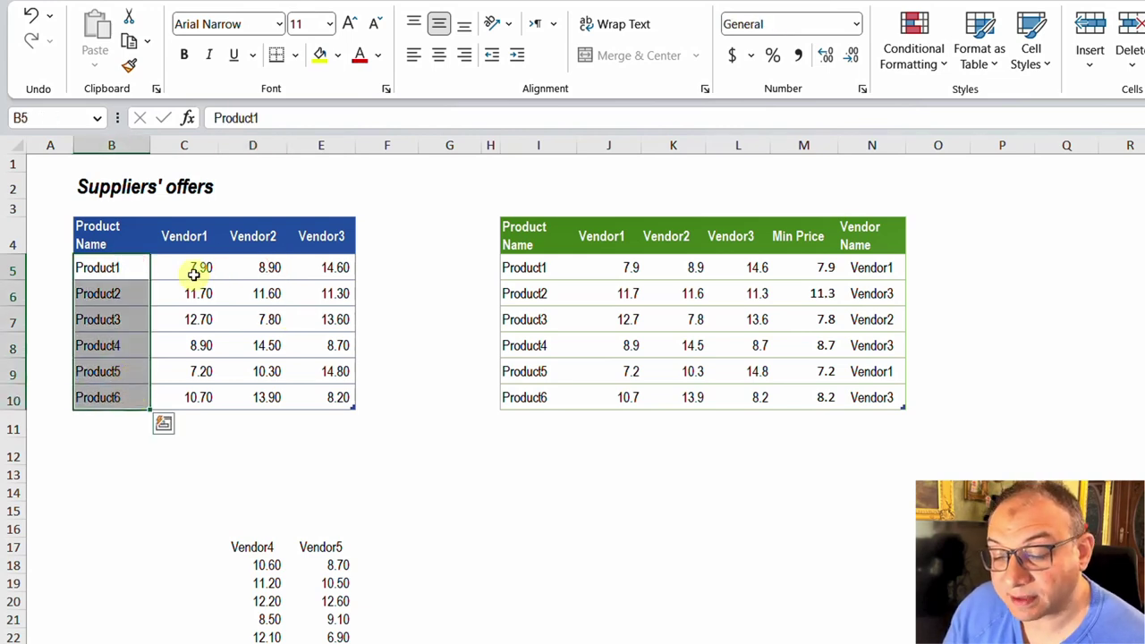
key("shift+Up")
key("shift+Up")
key("shift+Up")
key("shift+Up")
left_click(115, 273)
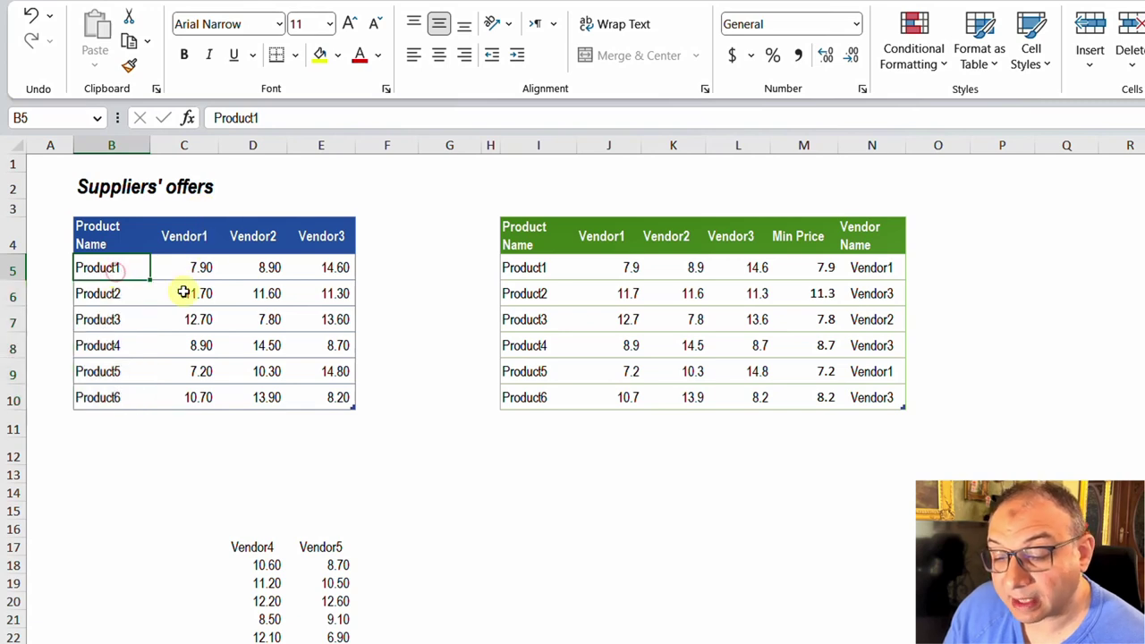
left_click(198, 268)
left_click(271, 270)
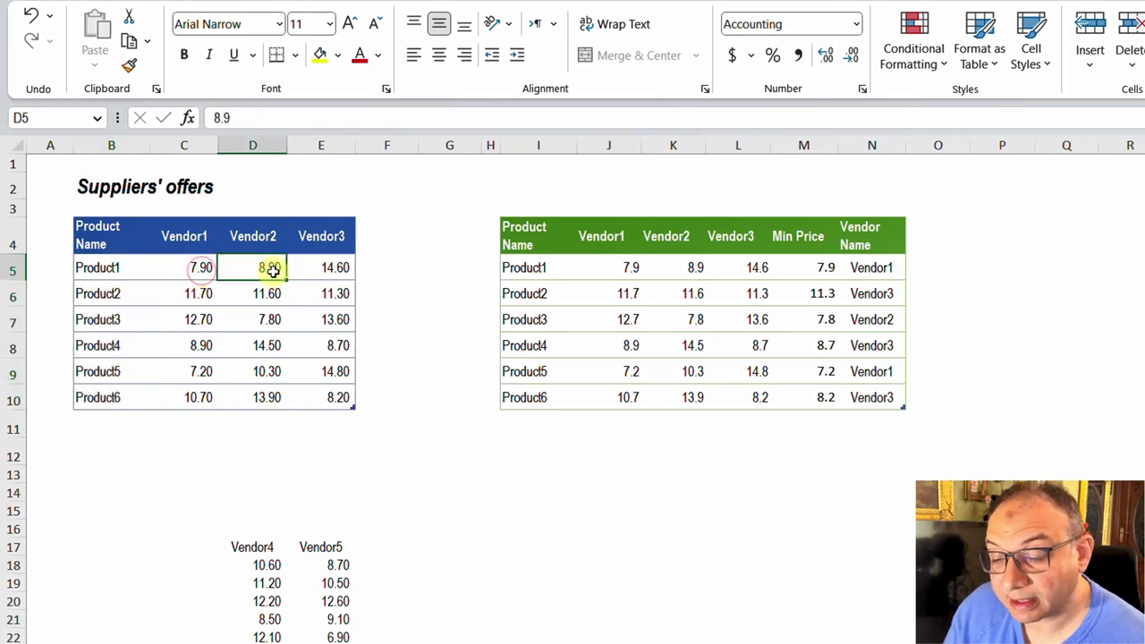
left_click(327, 268)
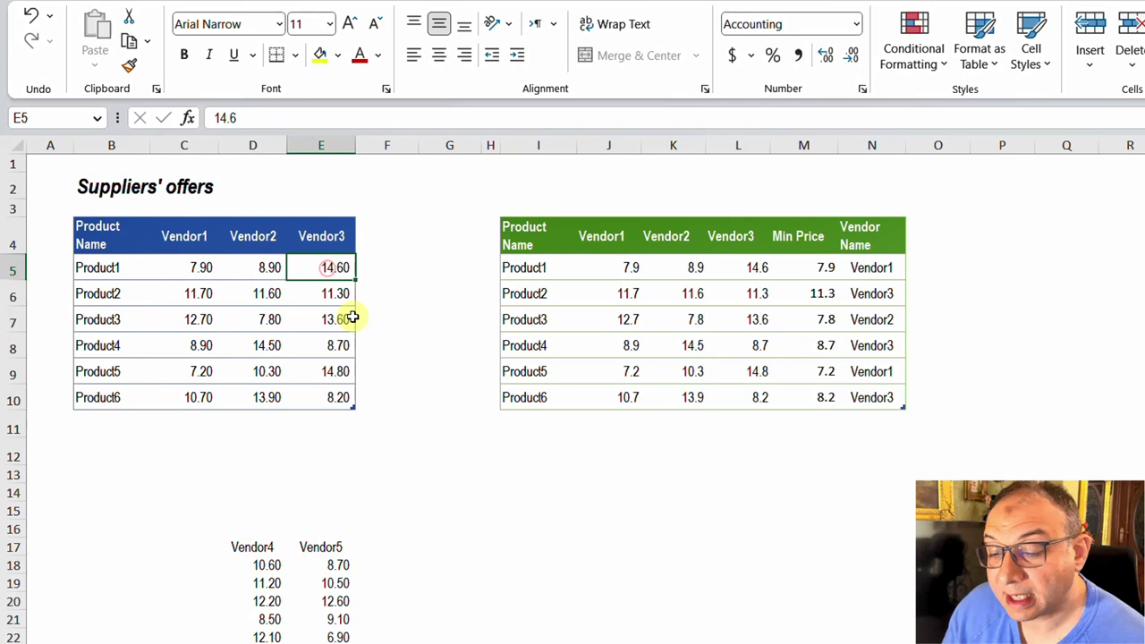
left_click_drag(187, 243, 286, 243)
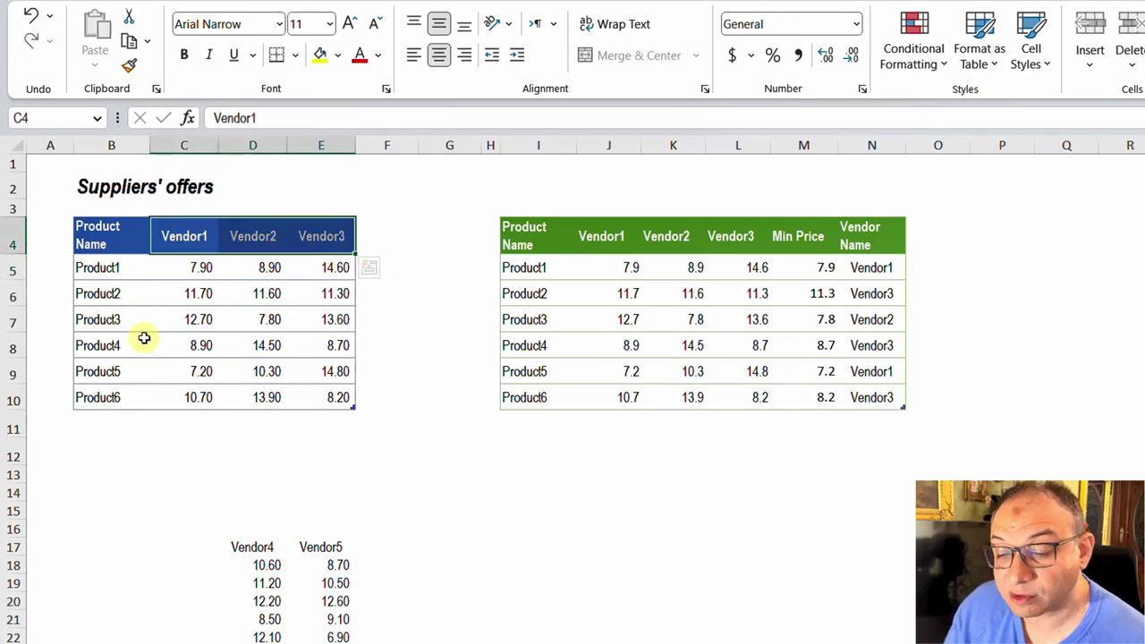
left_click(243, 322)
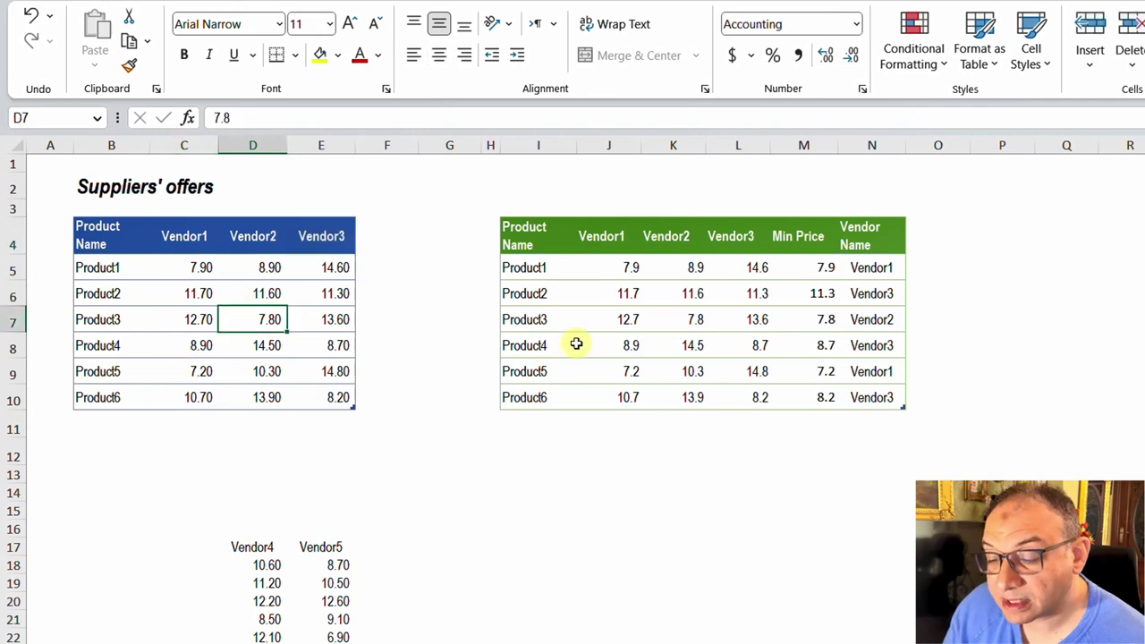
left_click(716, 315)
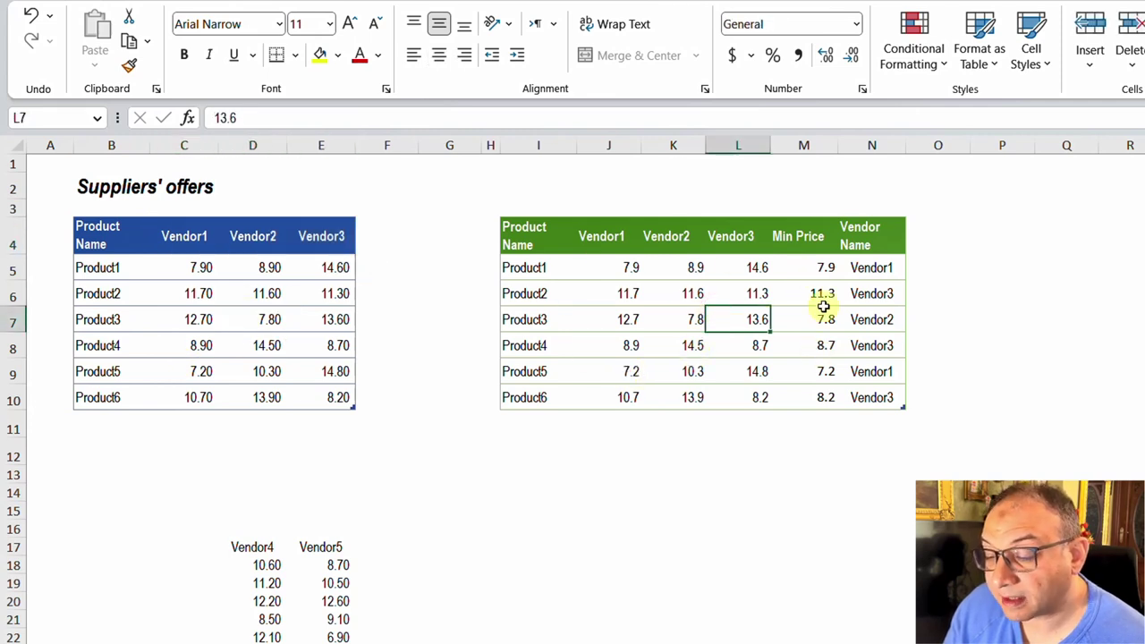
left_click(865, 269)
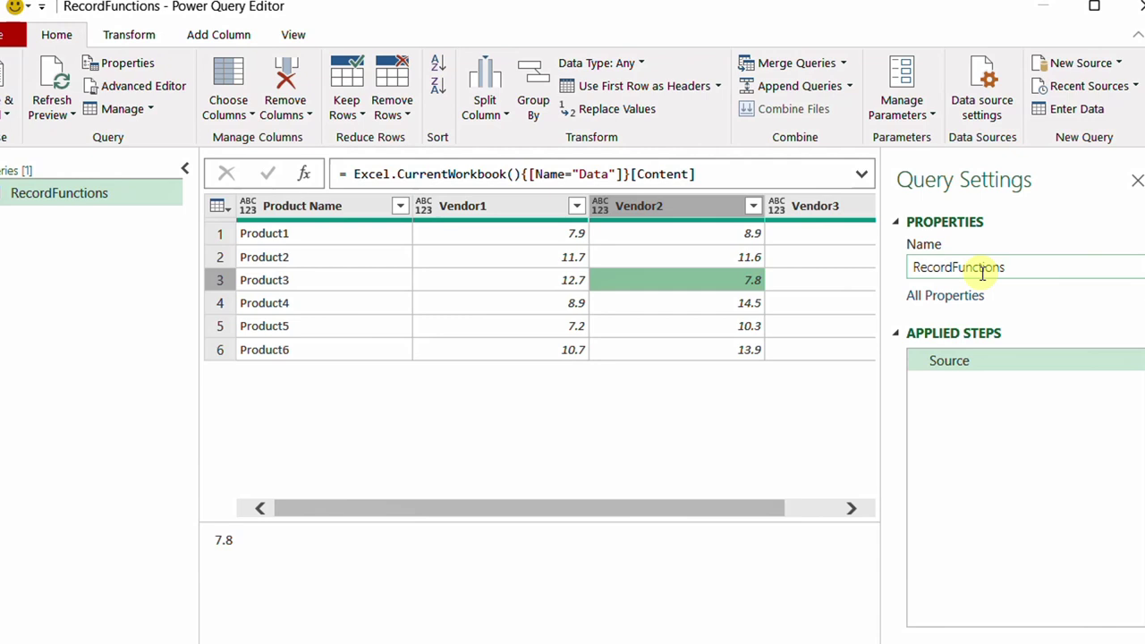
In the Power Query Editor, start a custom column named "Lowest Price" in the RecordFunctions query.
left_click_drag(697, 505, 802, 507)
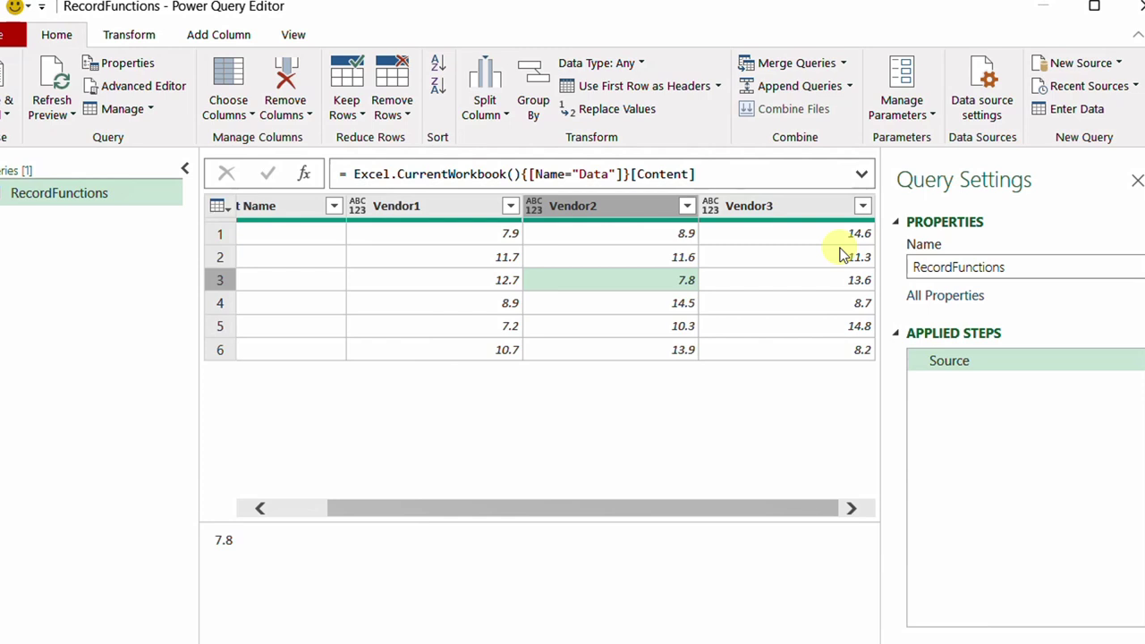
left_click(219, 37)
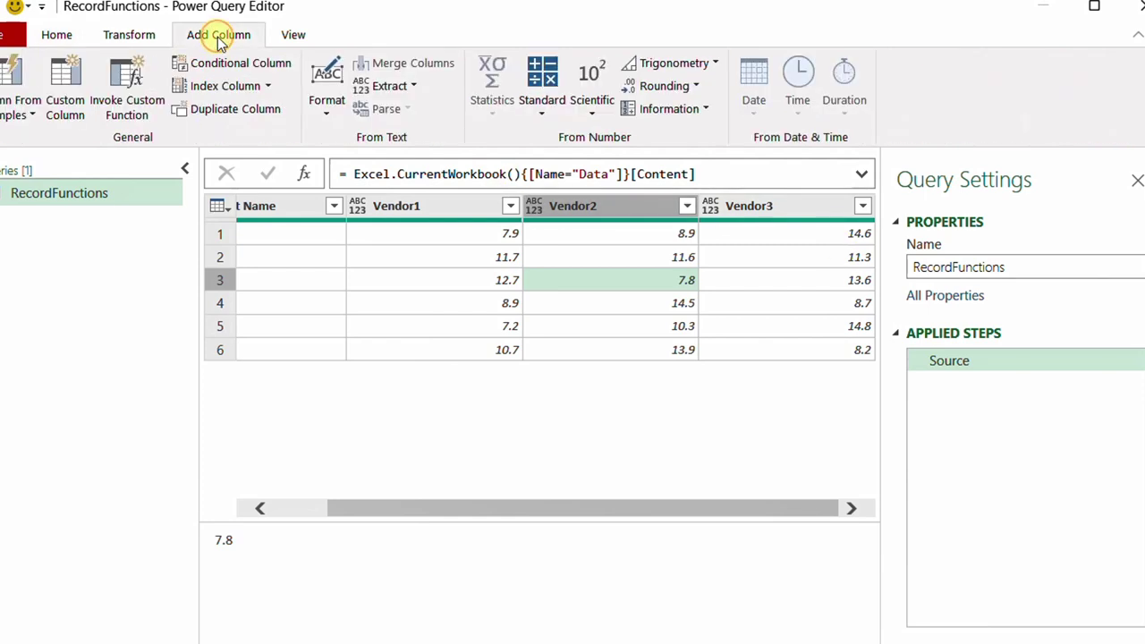
left_click(68, 102)
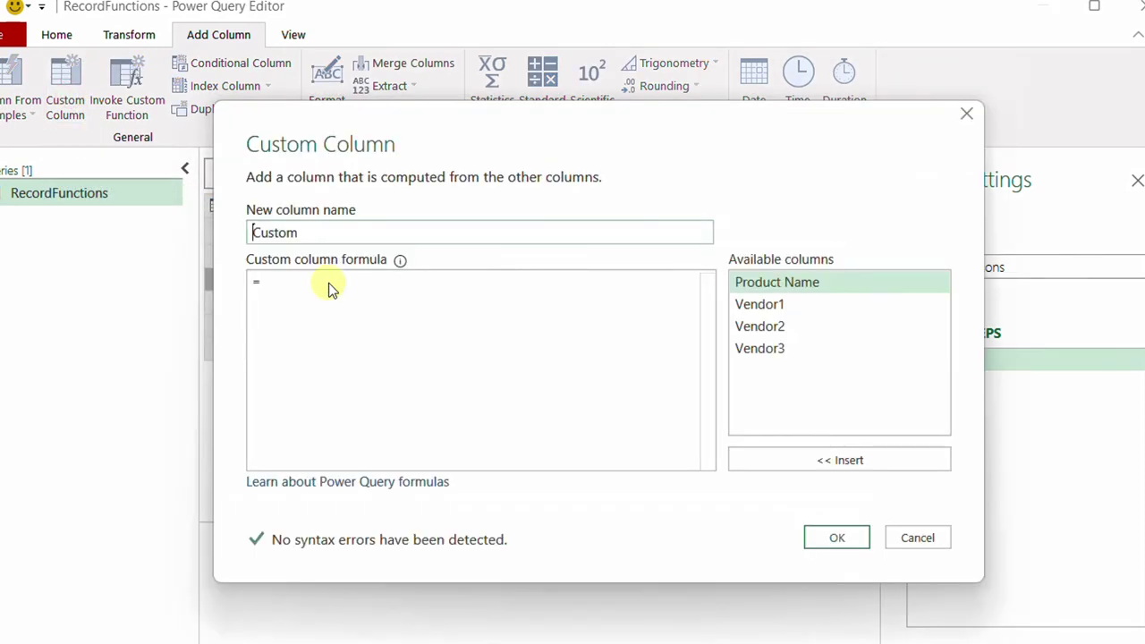
left_click_drag(301, 232, 256, 230)
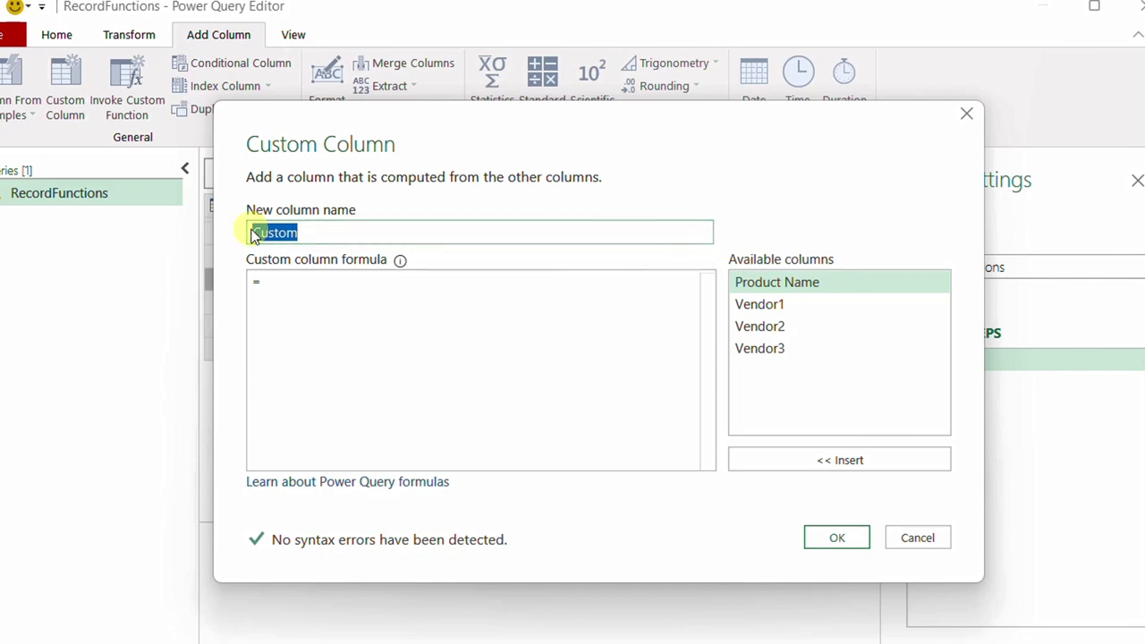
type("Lowest Price")
Define the Lowest Price column with the list formula {[Vendor1],[Vendor2],[Vendor3]} and add it to the query.
left_click(286, 283)
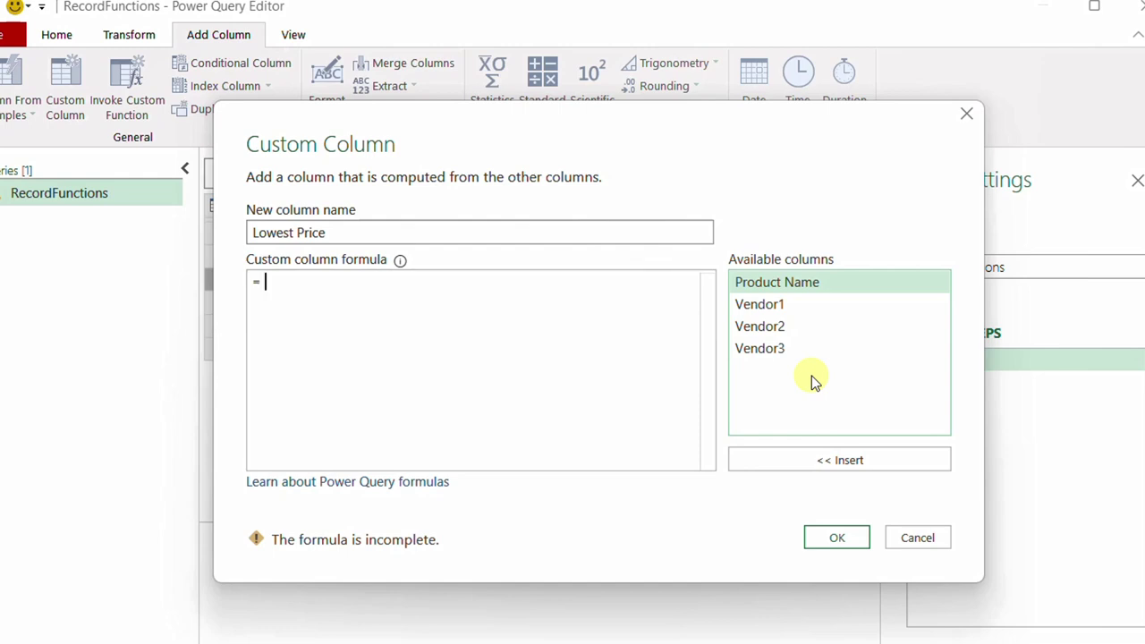
type("{")
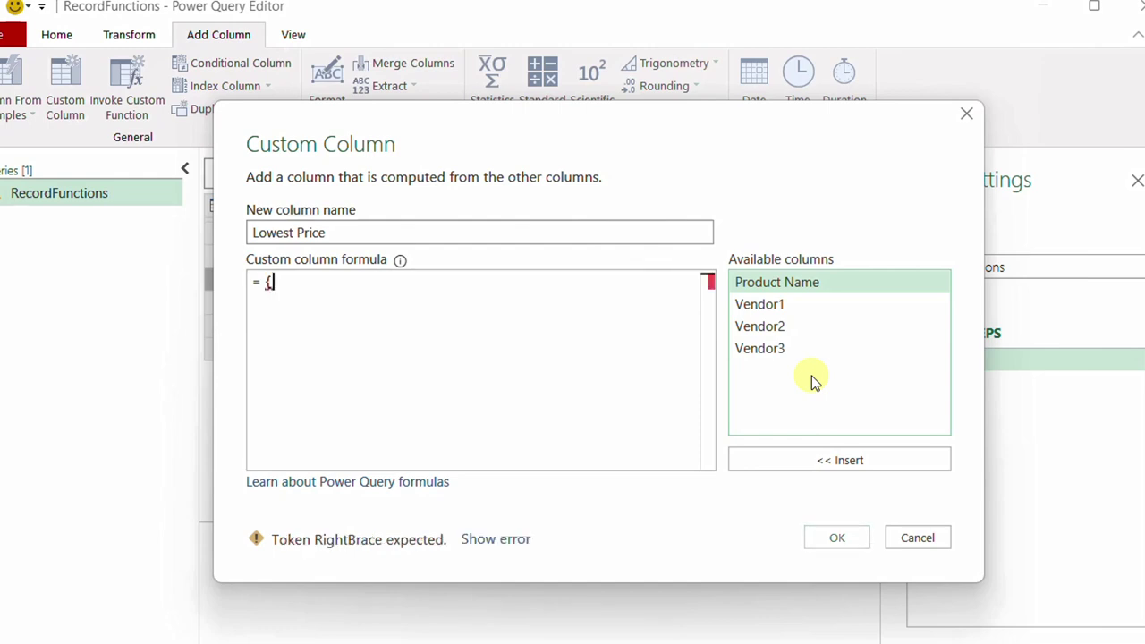
left_click(776, 311)
double_click(770, 308)
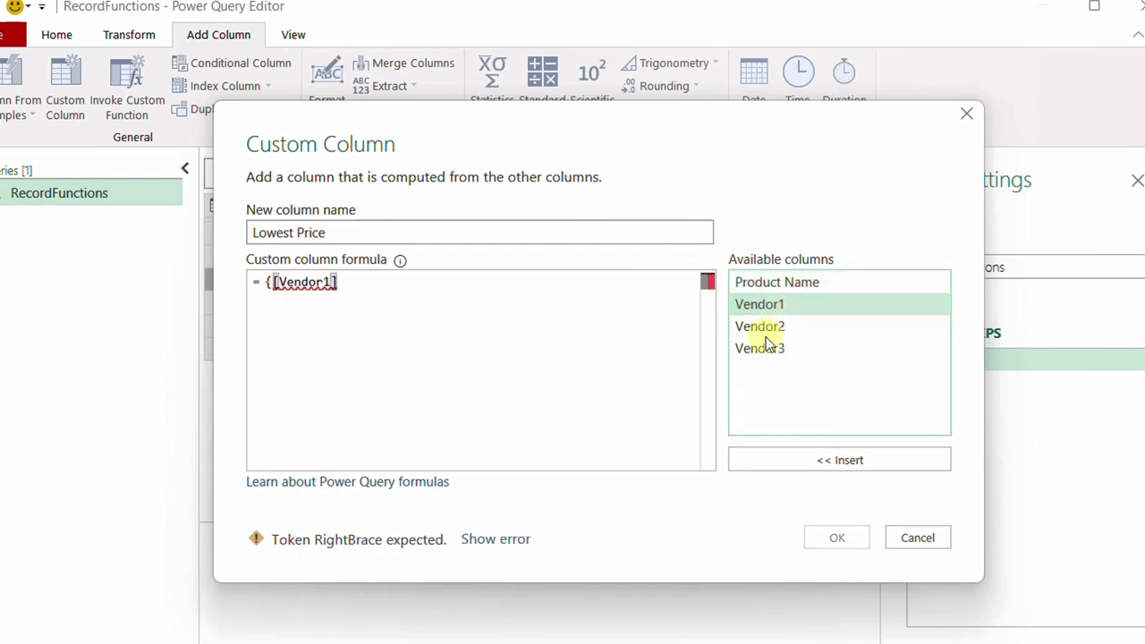
type(",")
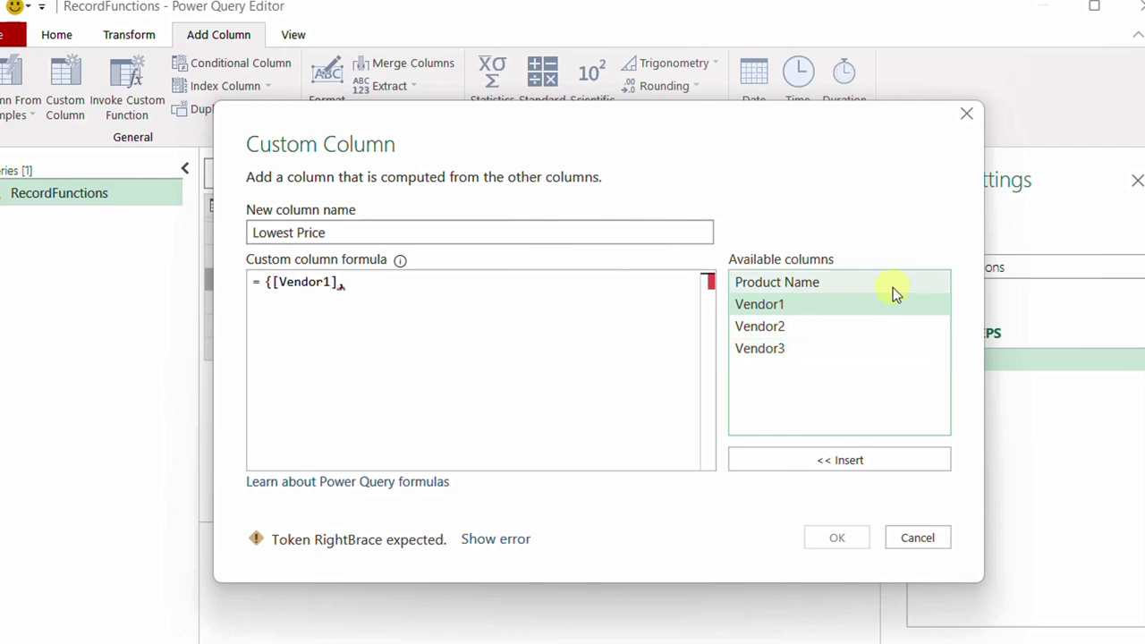
double_click(830, 332)
type(",")
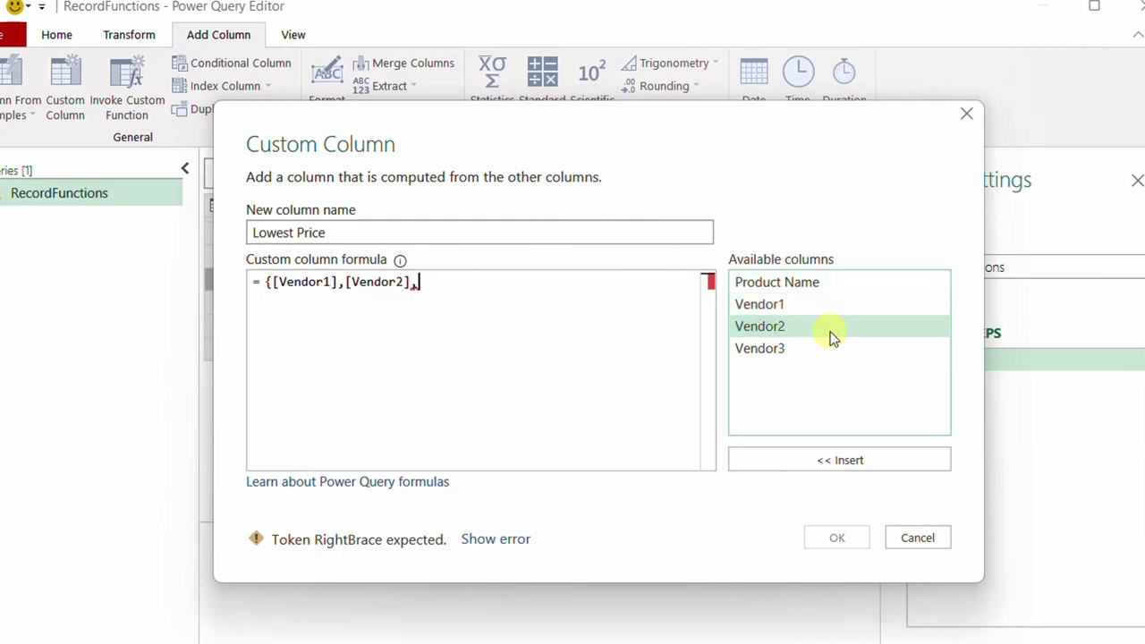
left_click(807, 352)
double_click(807, 353)
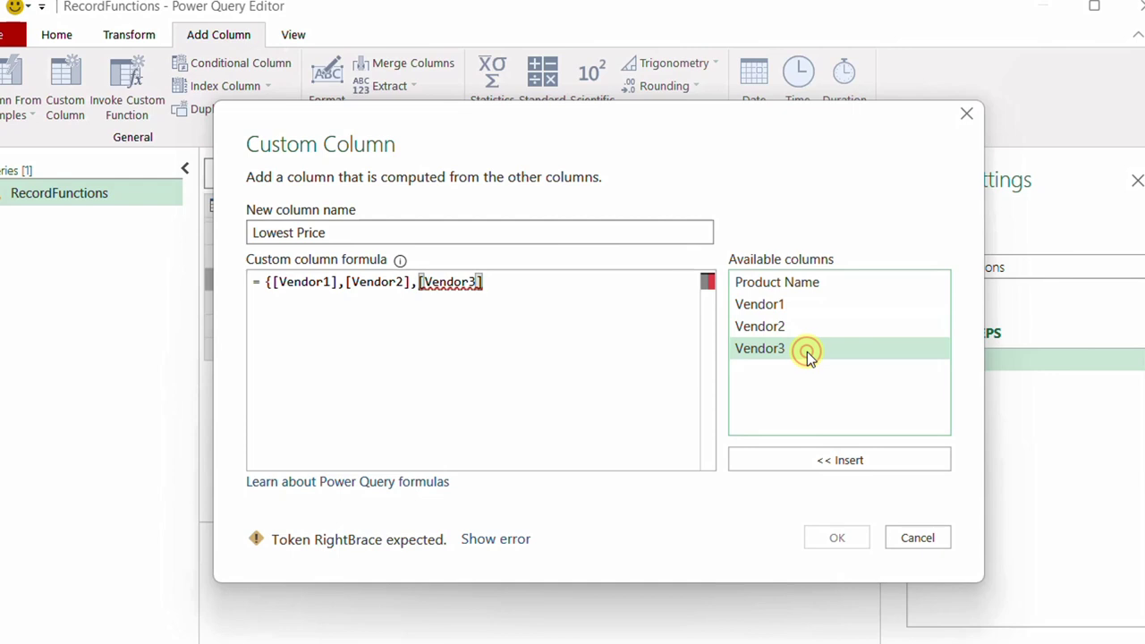
type("}")
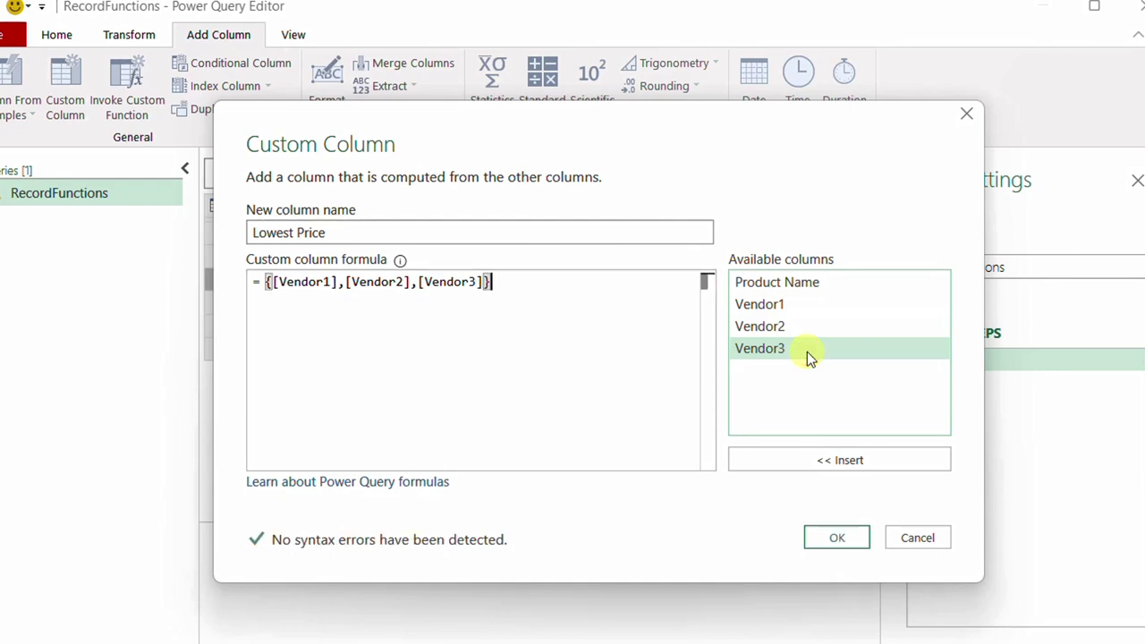
left_click(845, 538)
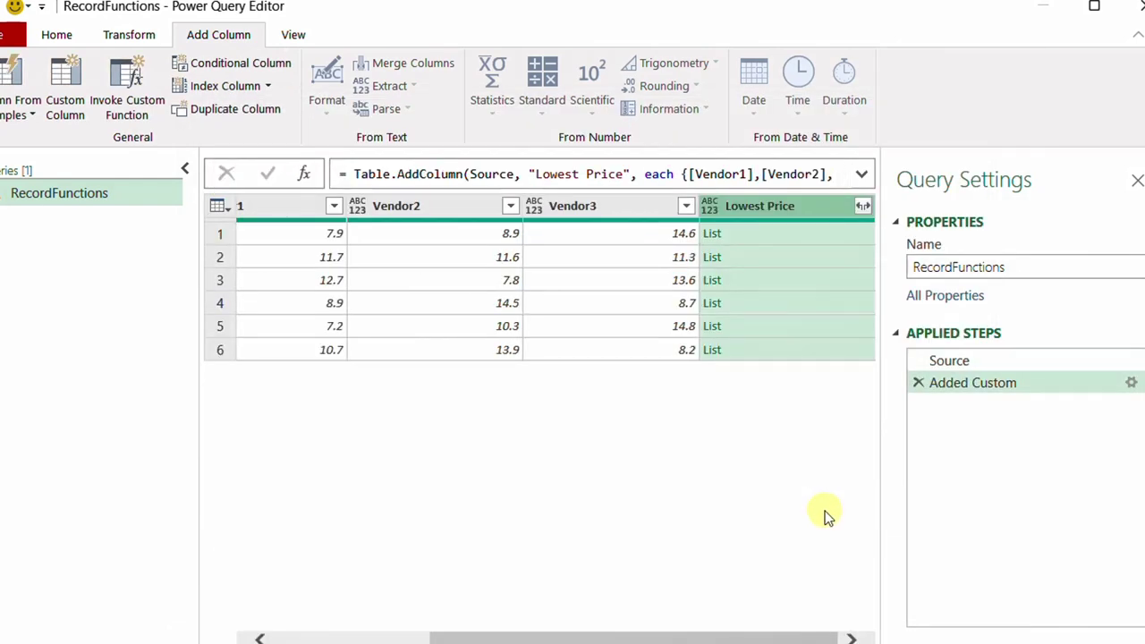
Inspect the vendor price lists held in the first three rows of the Lowest Price column.
left_click(790, 233)
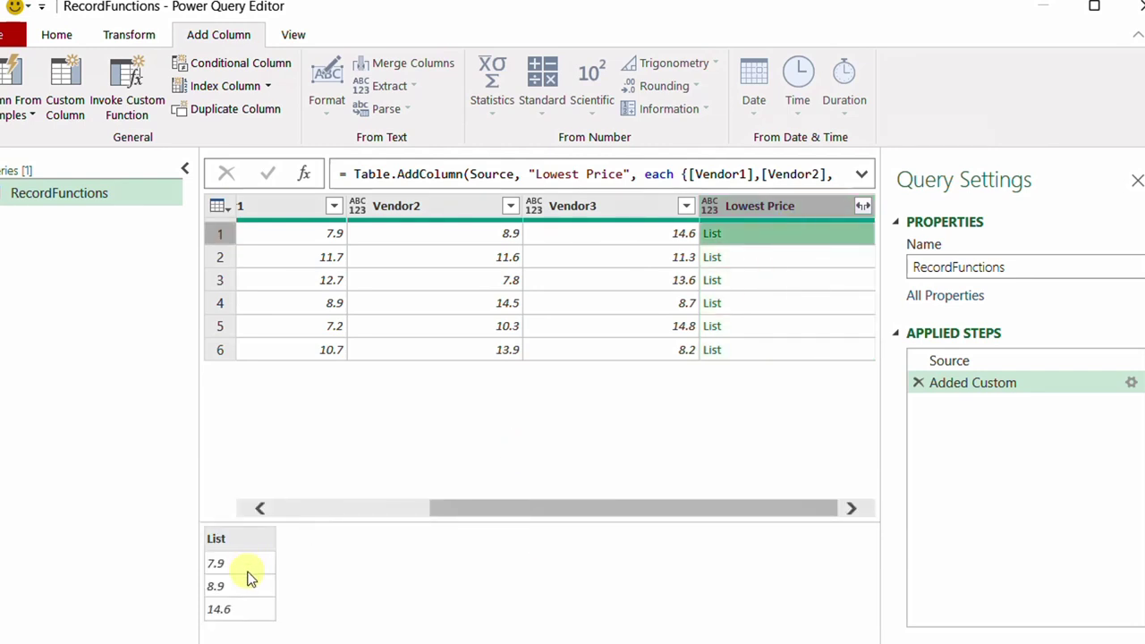
left_click(761, 257)
left_click(765, 285)
left_click(774, 235)
Wrap the vendor list in List.Min so the Lowest Price formula reads List.Min({[Vendor1],[Vendor2],[Vendor3]}).
left_click(1130, 383)
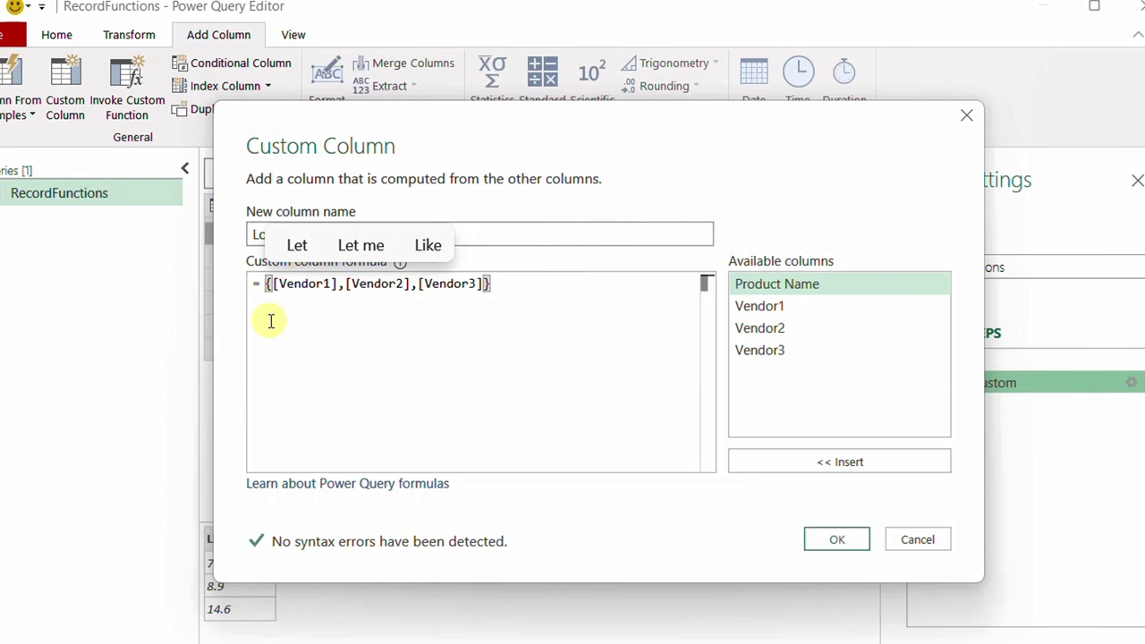
type("List.")
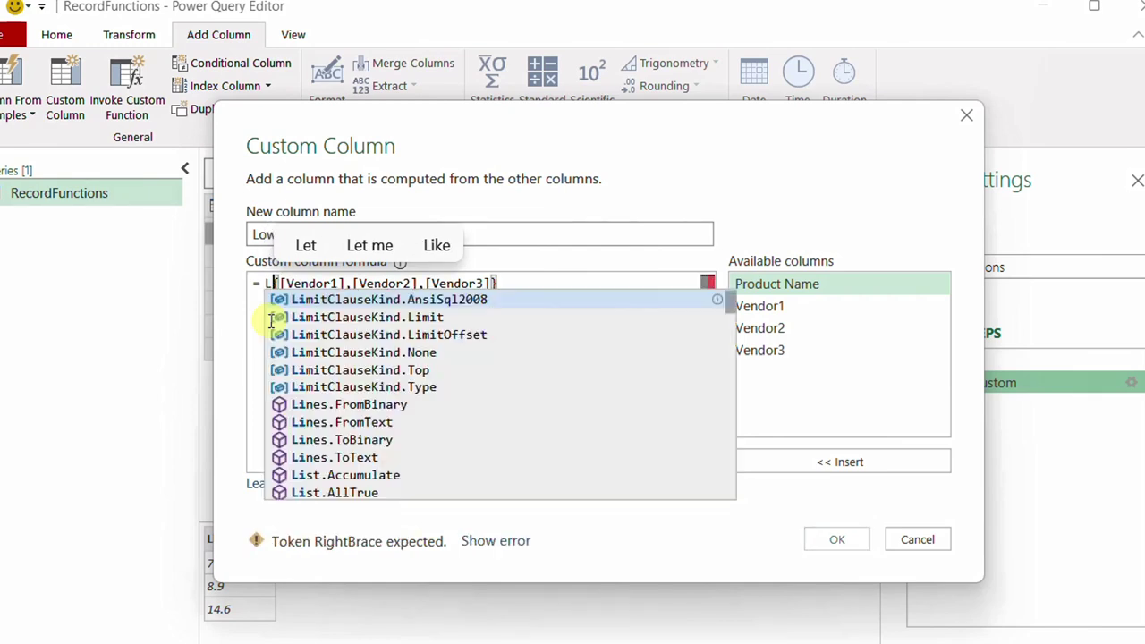
type("Min(")
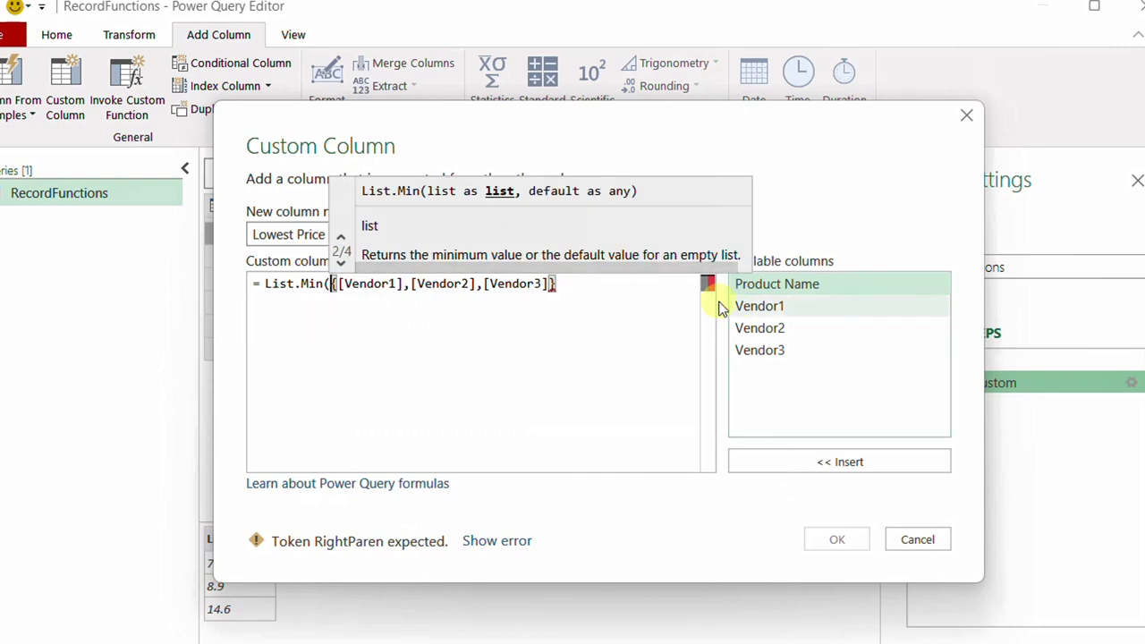
left_click(598, 286)
type(")")
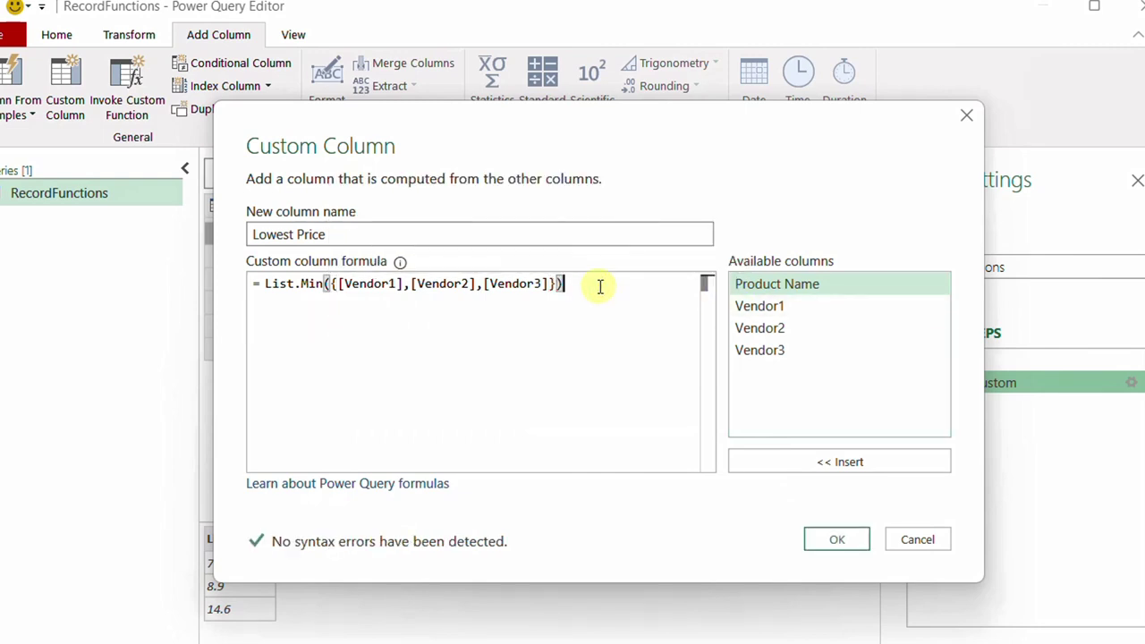
left_click(821, 543)
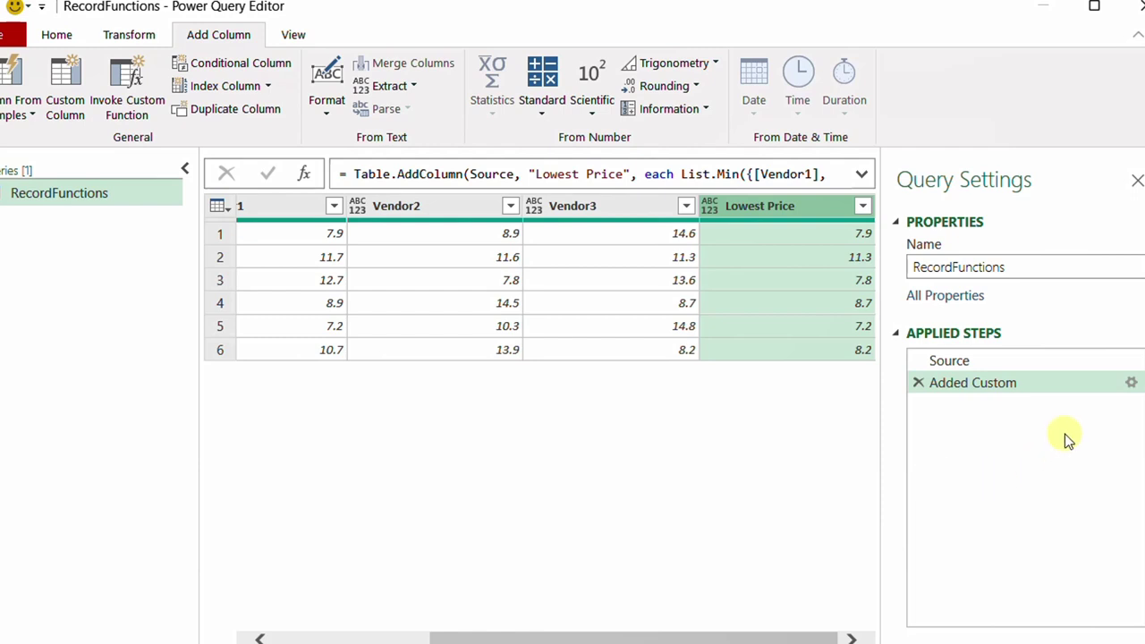
Replace the entire Lowest Price column formula with a single underscore (_) to return each row as a record.
left_click(1131, 384)
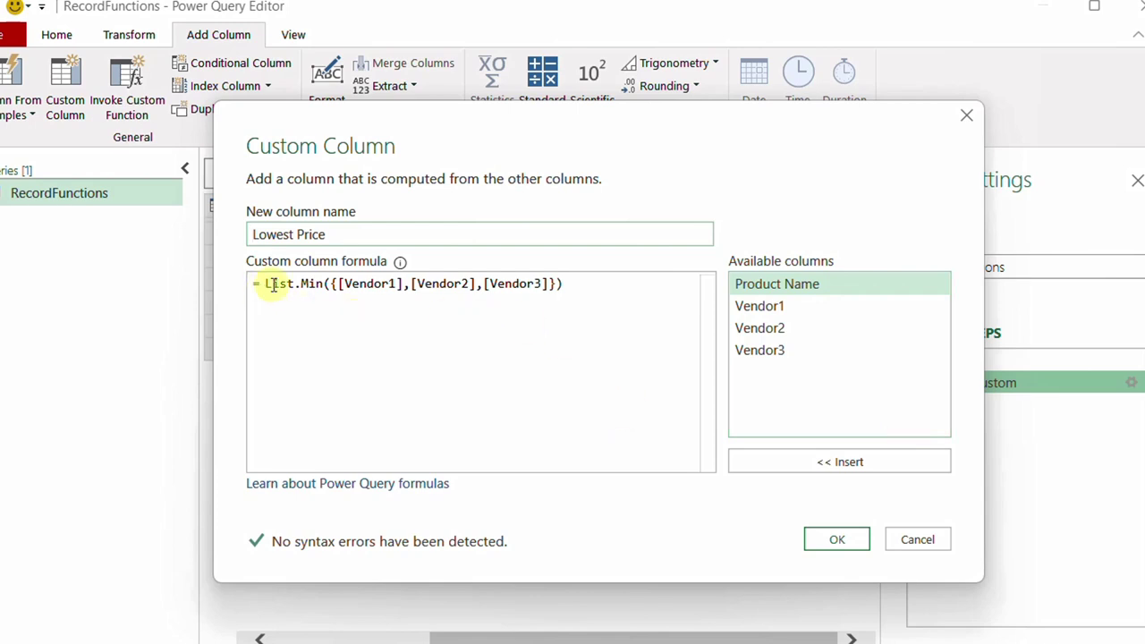
left_click_drag(268, 283, 644, 289)
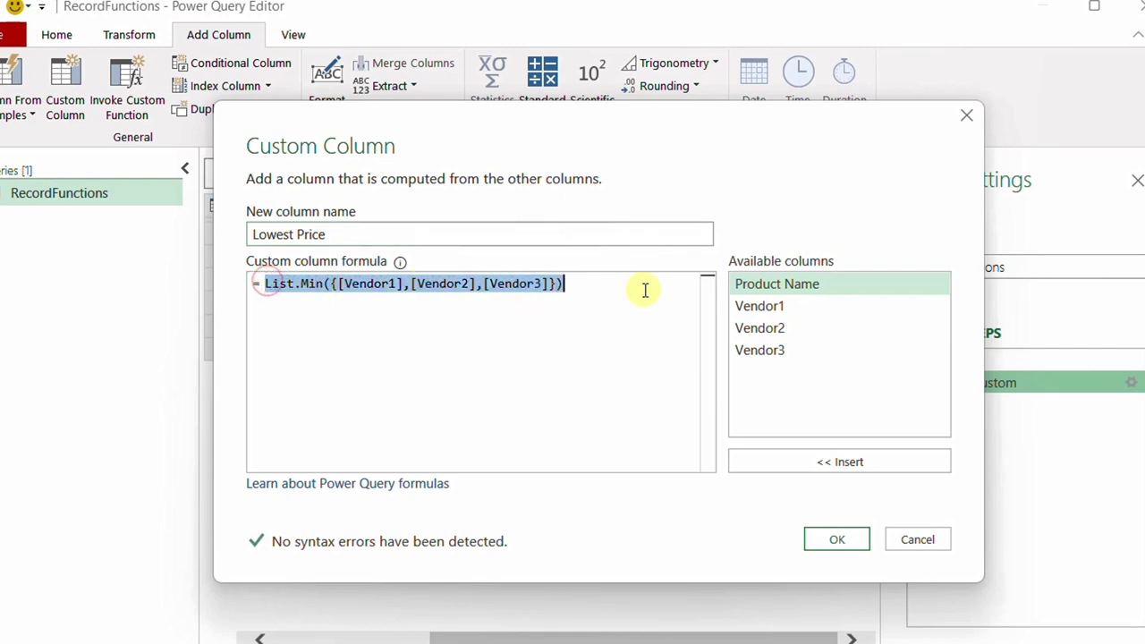
key("Delete")
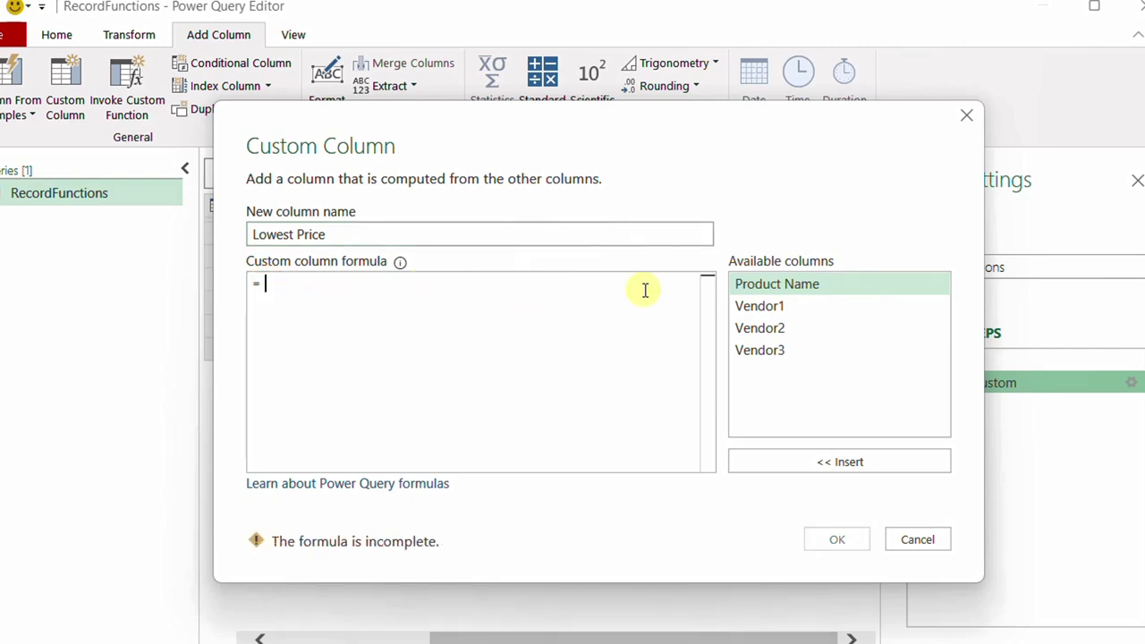
left_click_drag(369, 108, 353, 288)
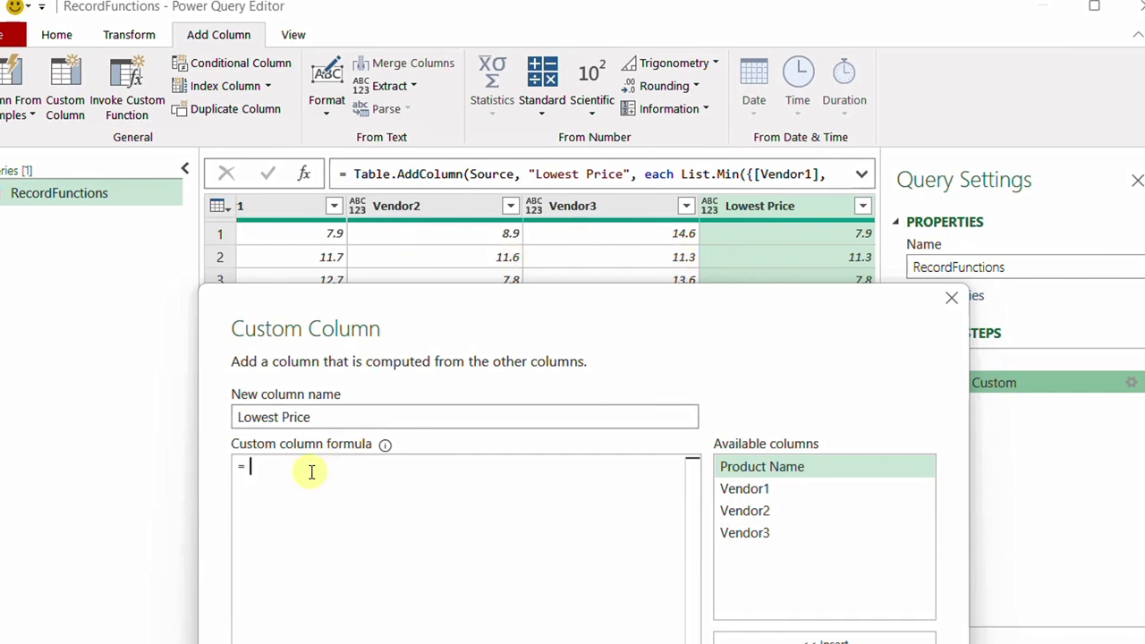
type("_")
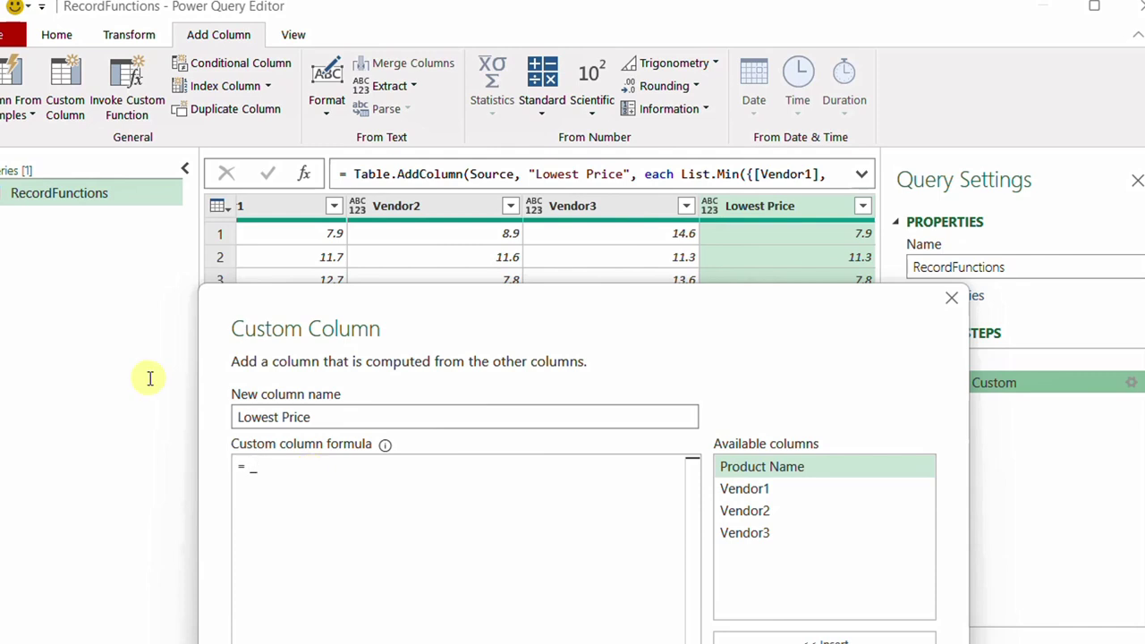
left_click(903, 637)
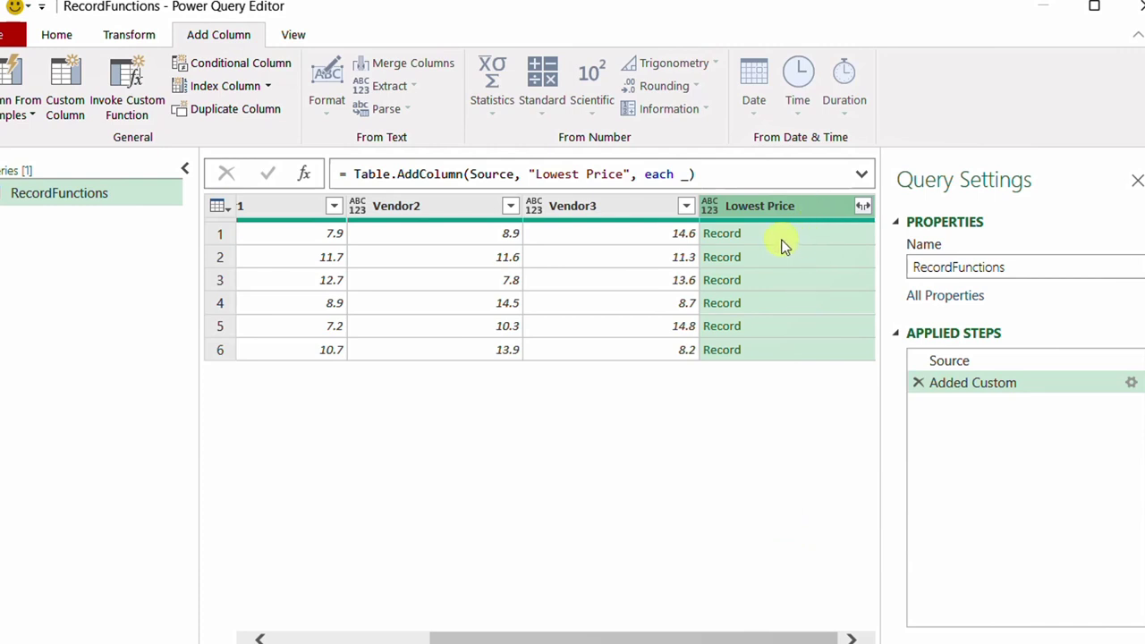
Preview the record in the first row of the Lowest Price column, enlarging the preview area.
left_click(838, 233)
left_click_drag(510, 519, 509, 463)
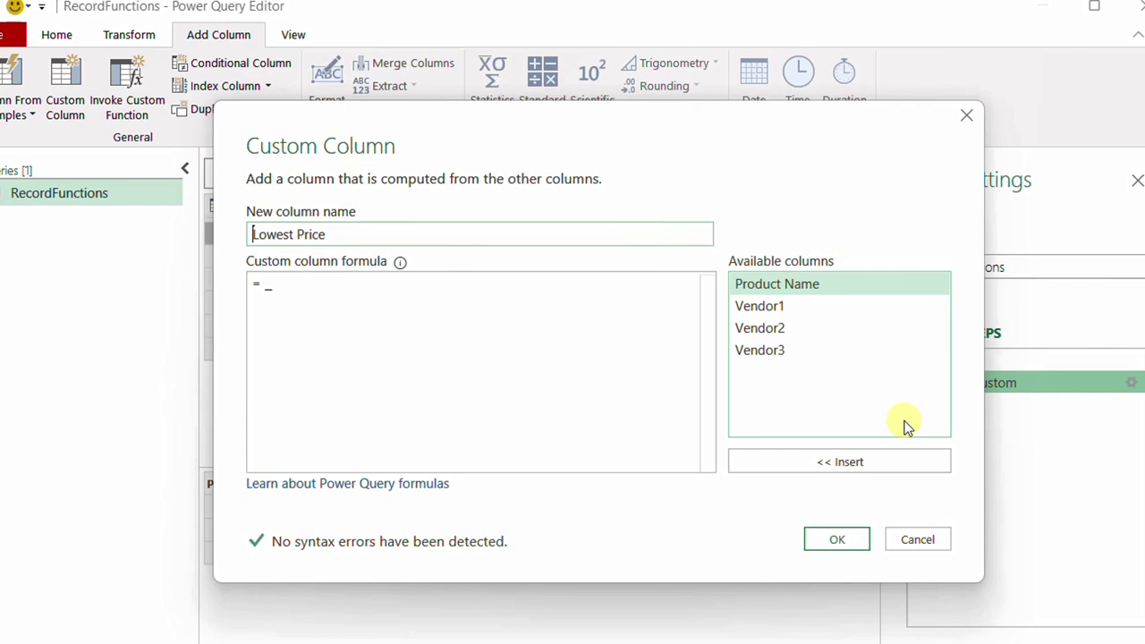
Change the Lowest Price column formula to Record.ToList(_) and preview the list in its first row.
left_click_drag(473, 119, 629, 127)
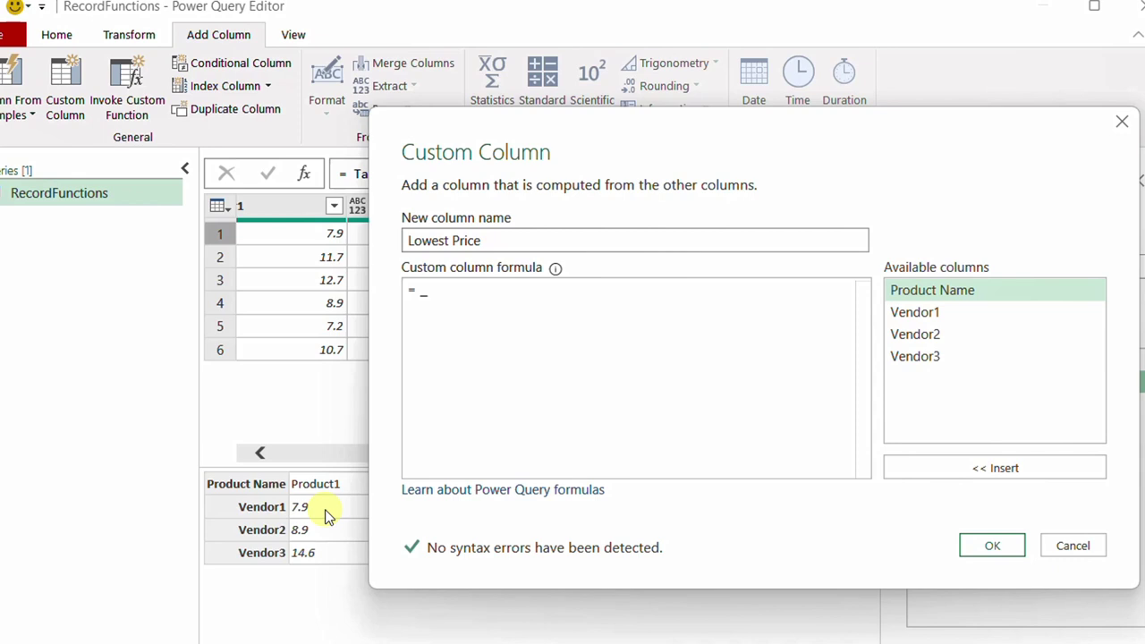
left_click(421, 310)
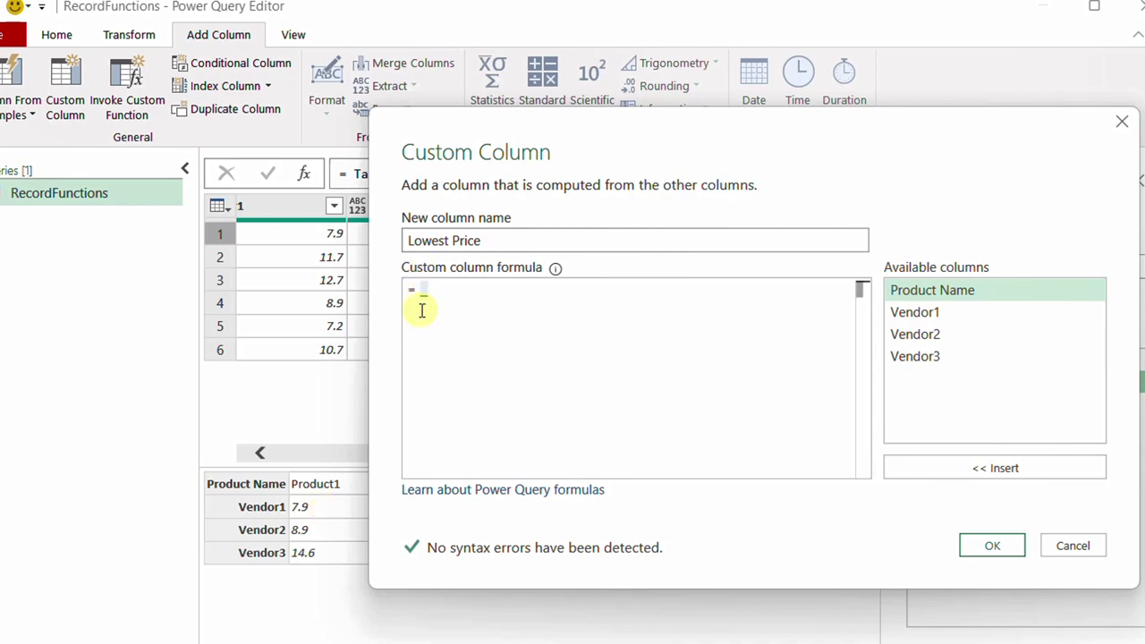
type("Record.ToLost")
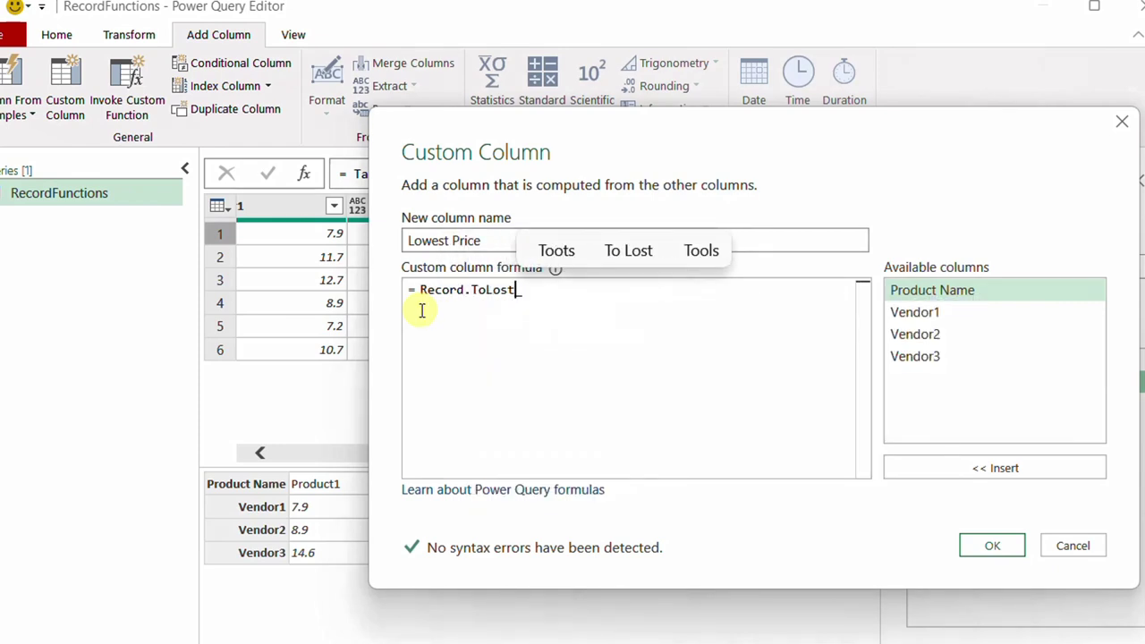
type("(_")
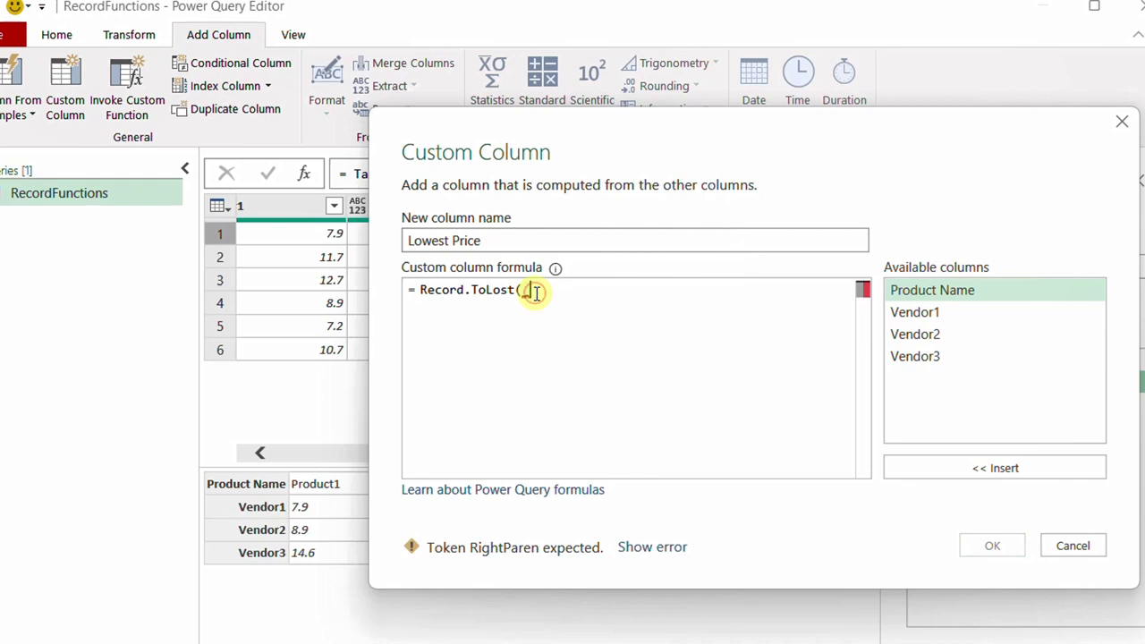
type(")")
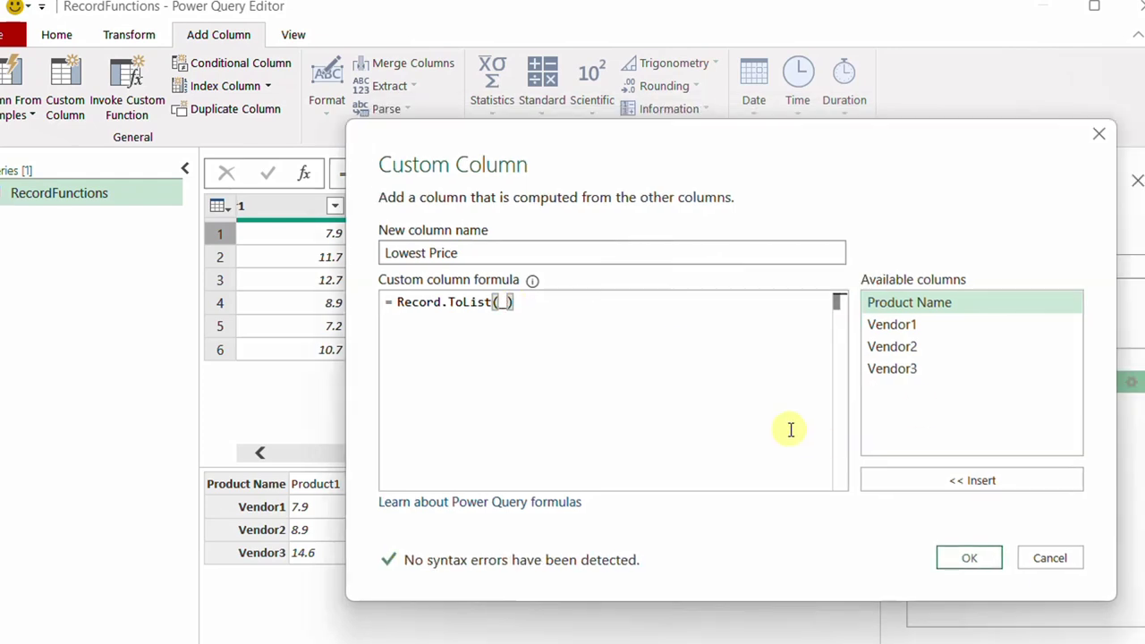
left_click(969, 557)
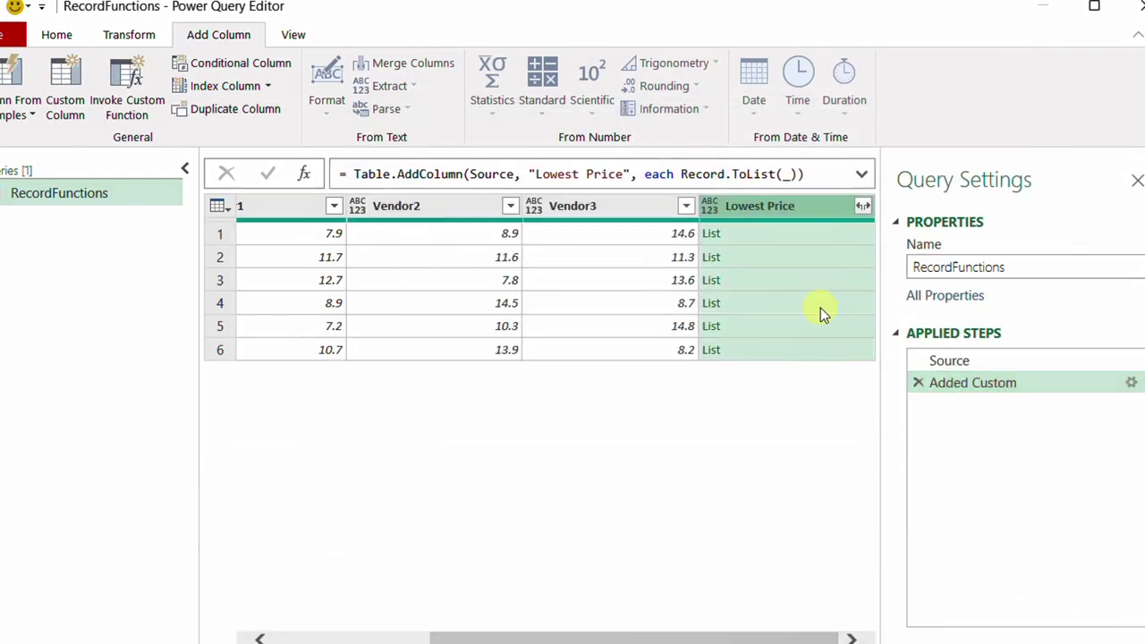
left_click(806, 244)
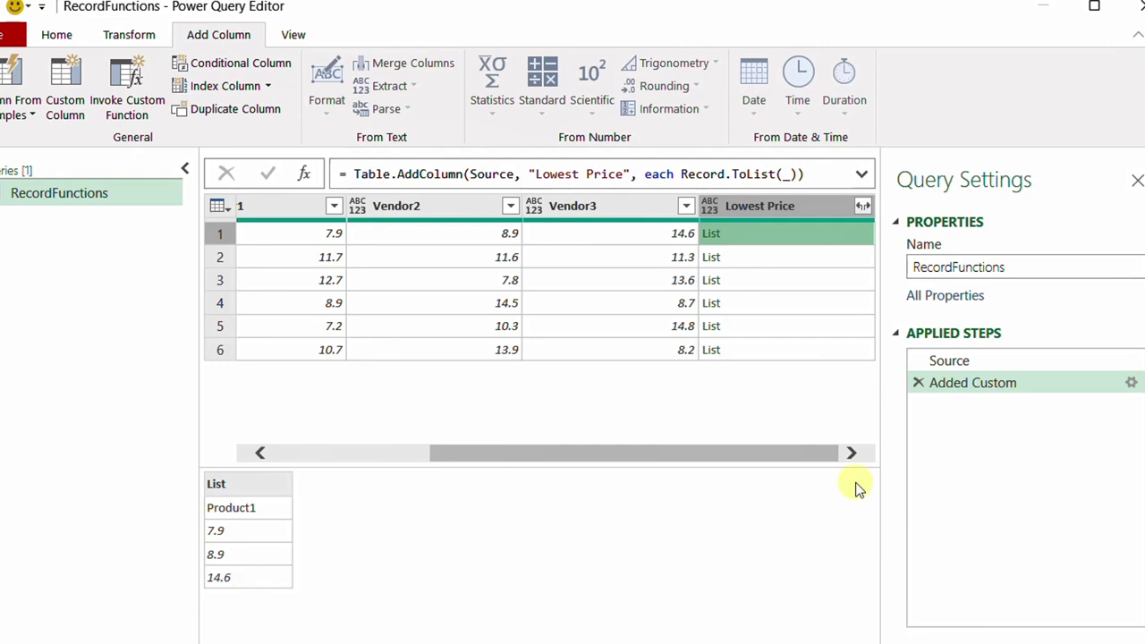
Wrap the Lowest Price formula in List.Skip so it reads List.Skip(Record.ToList(_)), and preview the first row's list.
left_click(1131, 383)
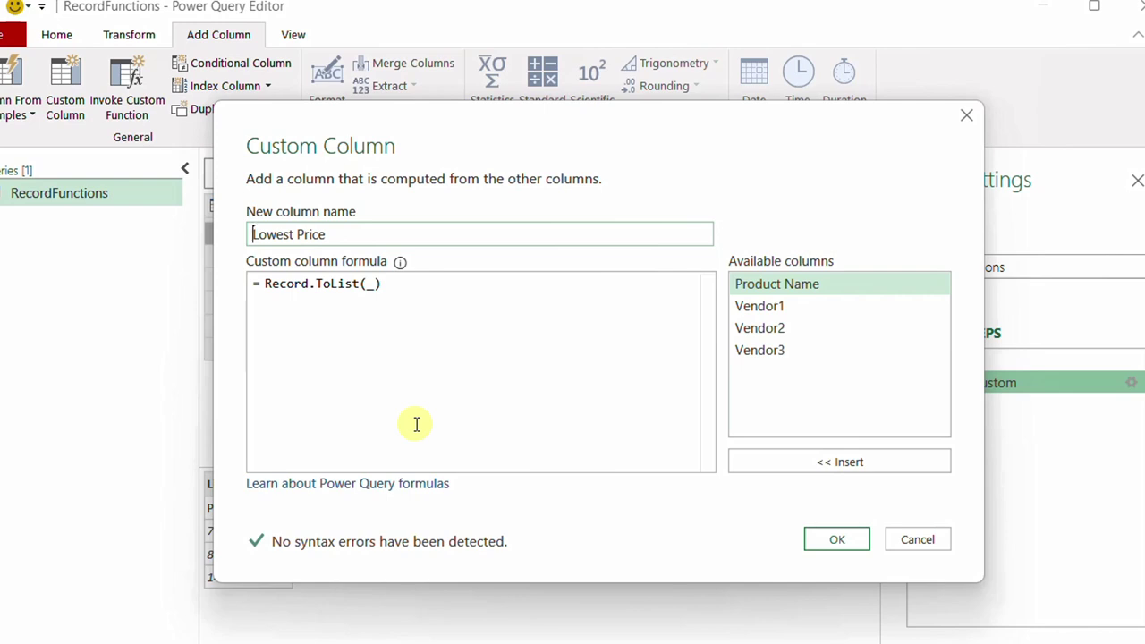
left_click(265, 284)
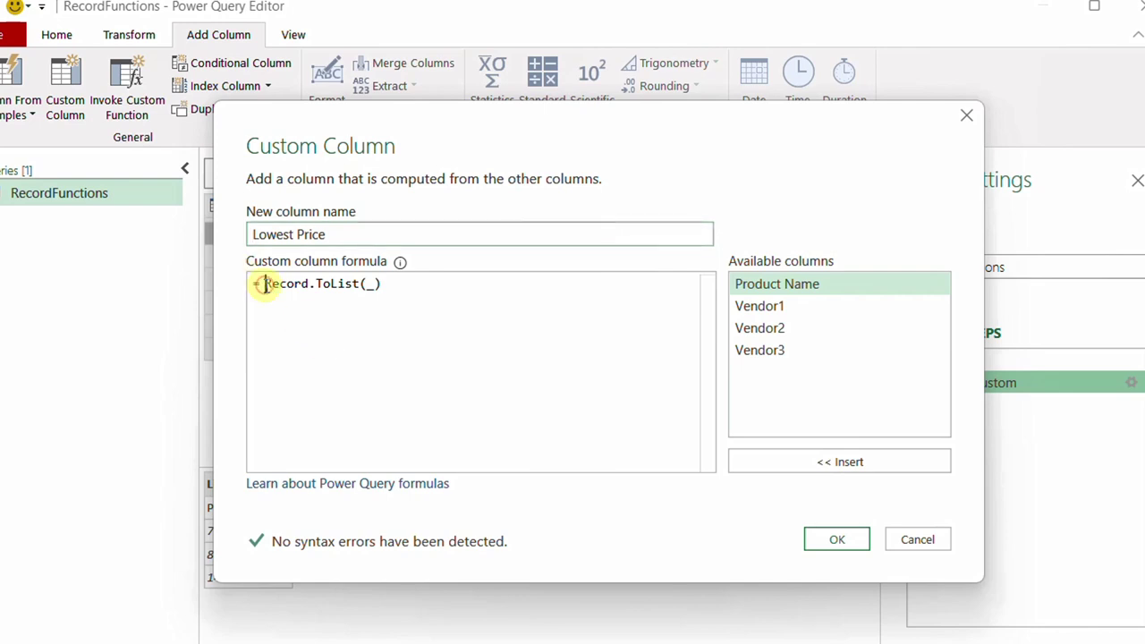
type("List.Skip(")
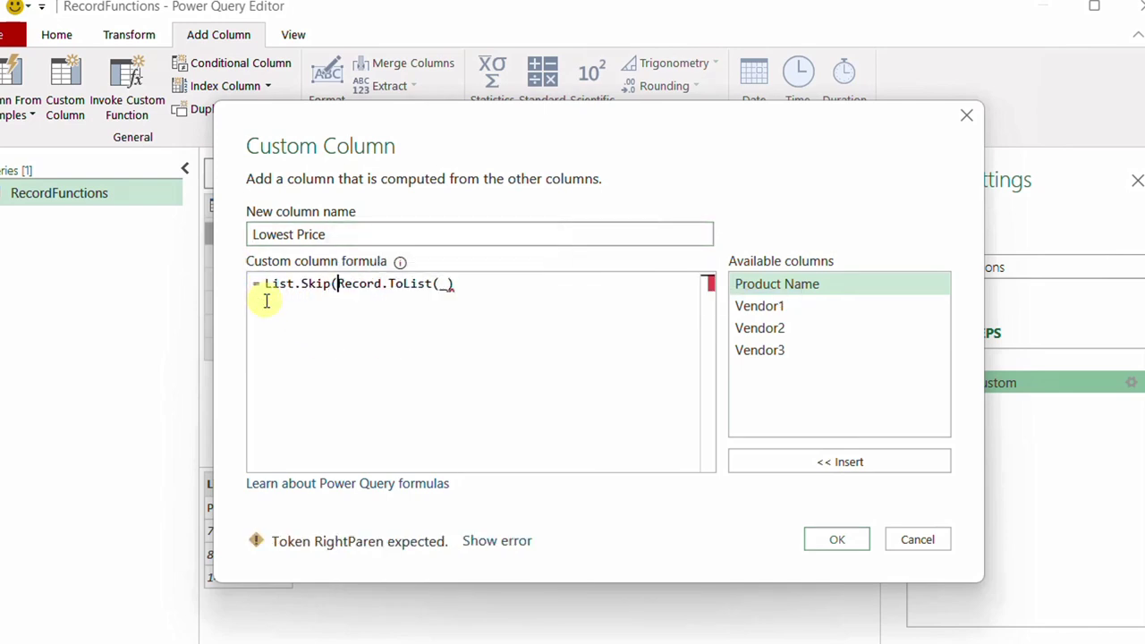
left_click(523, 282)
type(")")
left_click(848, 542)
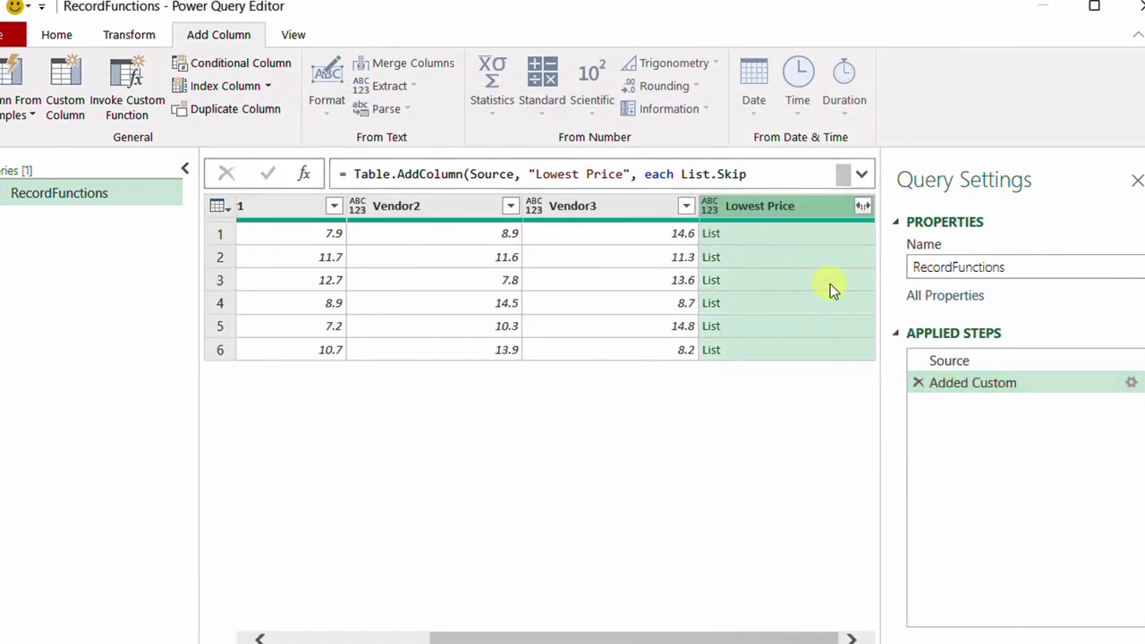
left_click(808, 235)
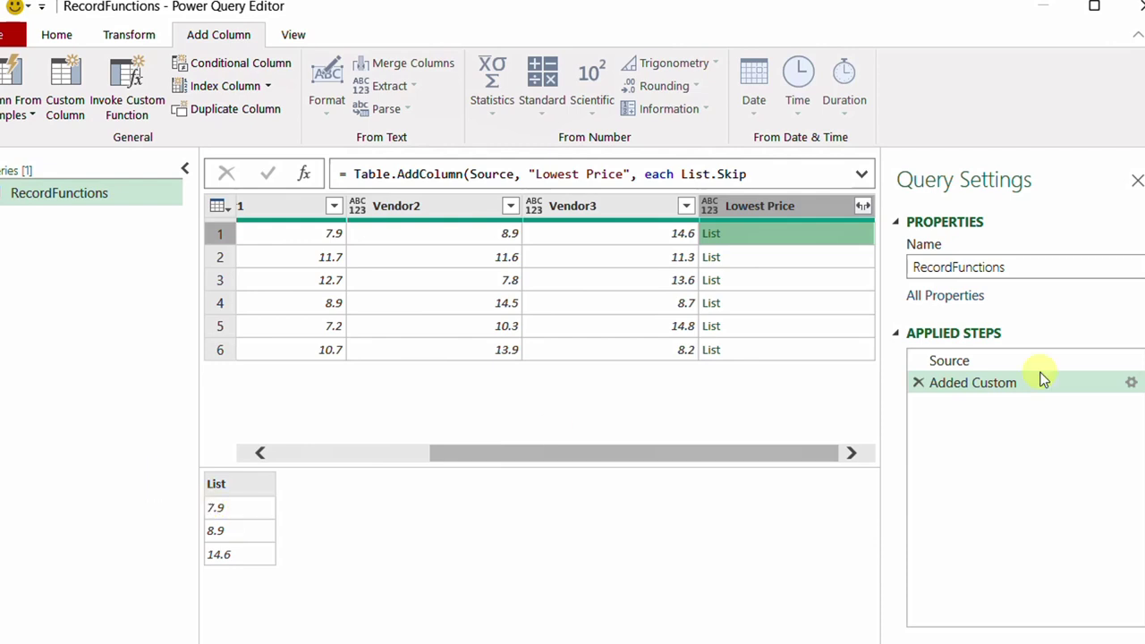
Wrap the Lowest Price formula in List.Min, giving List.Min(List.Skip(Record.ToList(_))), and compare the results with the vendor columns.
left_click(1130, 382)
left_click(259, 286)
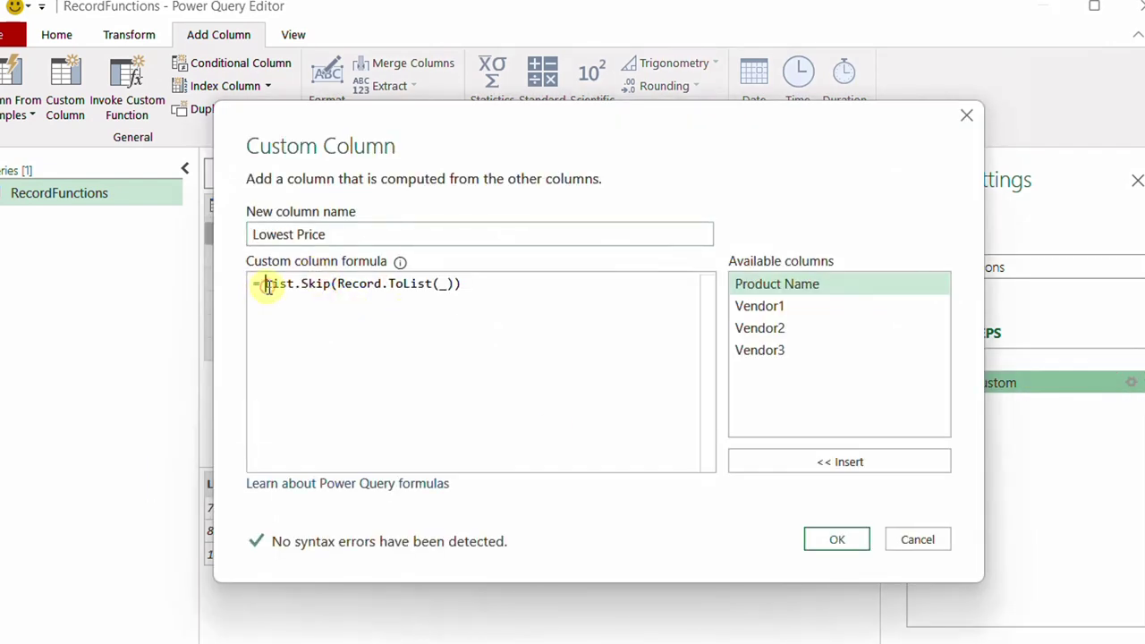
type("List.Min(")
left_click(560, 292)
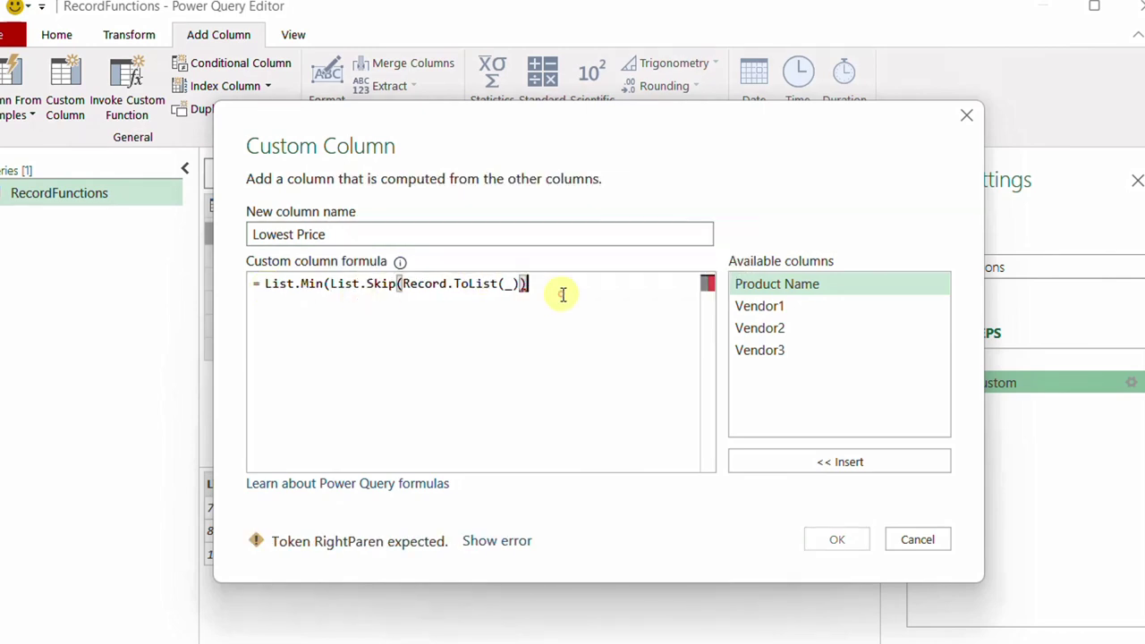
type(")")
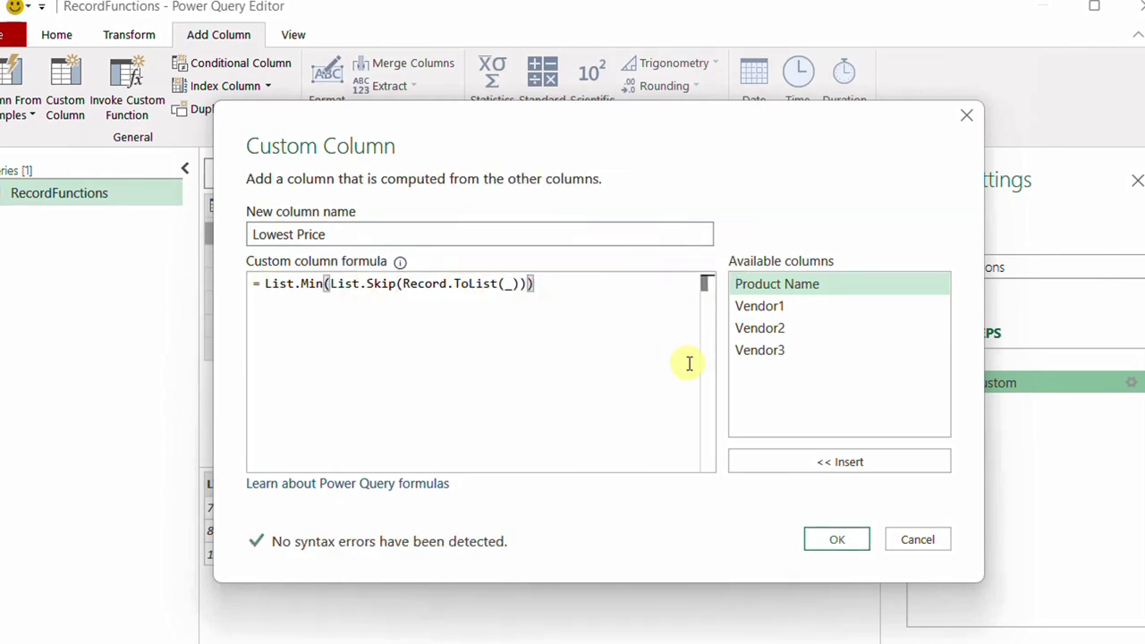
left_click(836, 539)
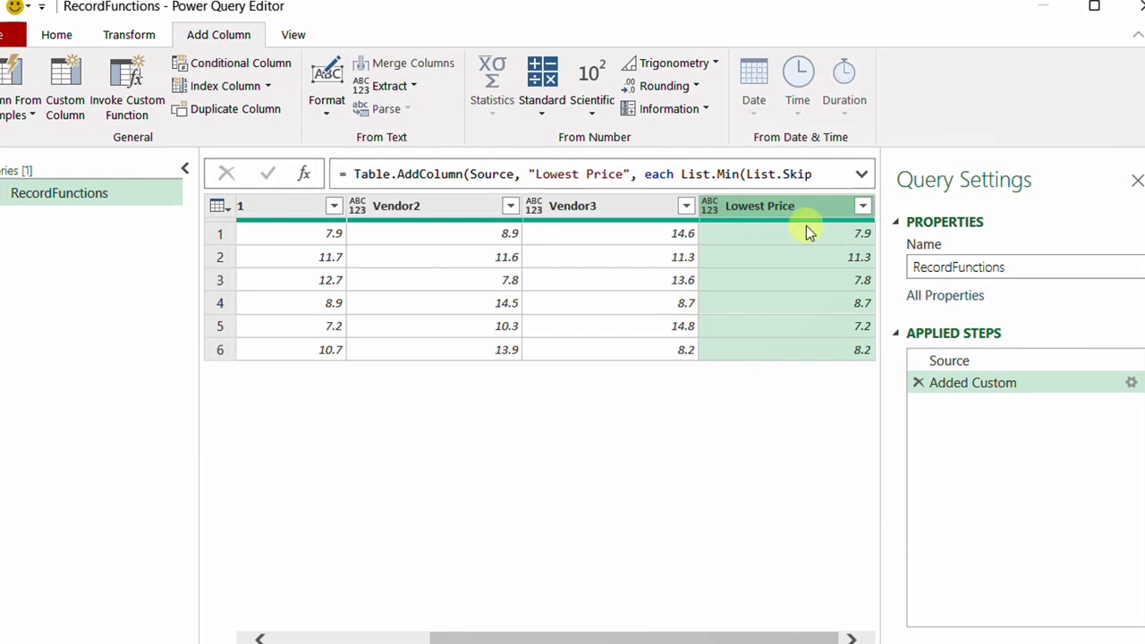
left_click_drag(554, 636, 416, 639)
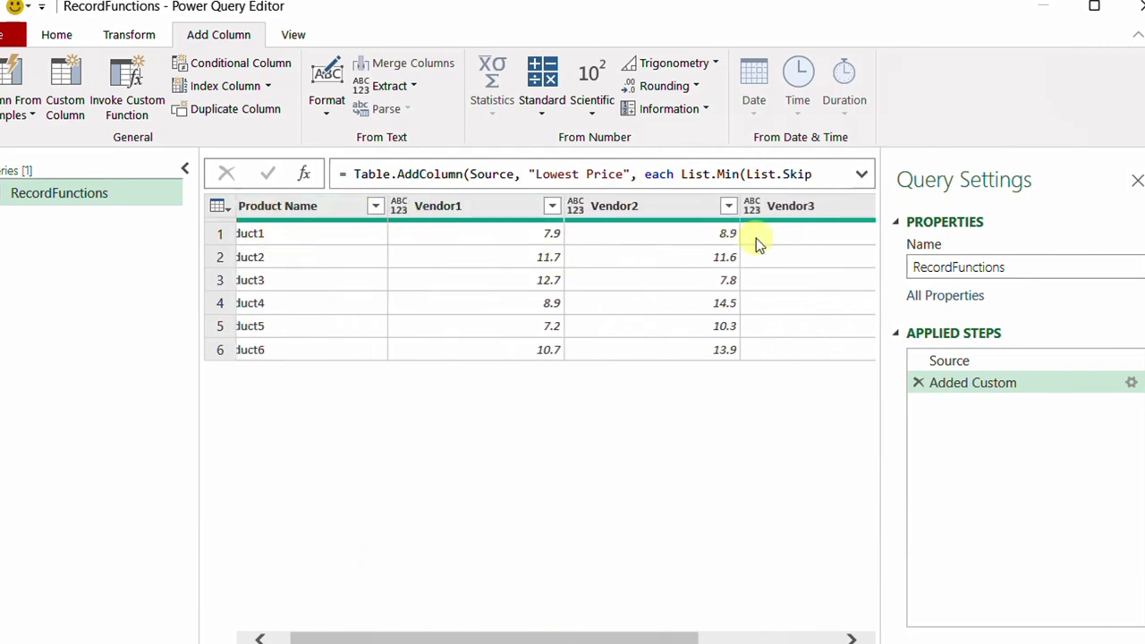
mouse_move(516, 637)
left_mouse_down()
mouse_move(685, 639)
mouse_move(531, 632)
left_mouse_up()
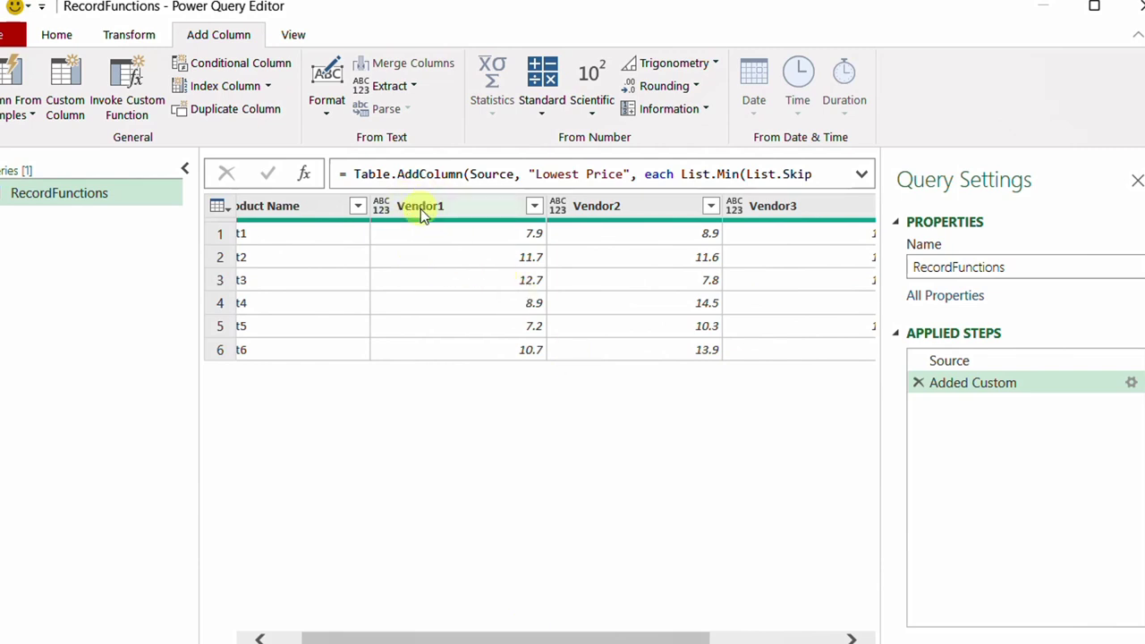
left_click_drag(475, 632, 659, 631)
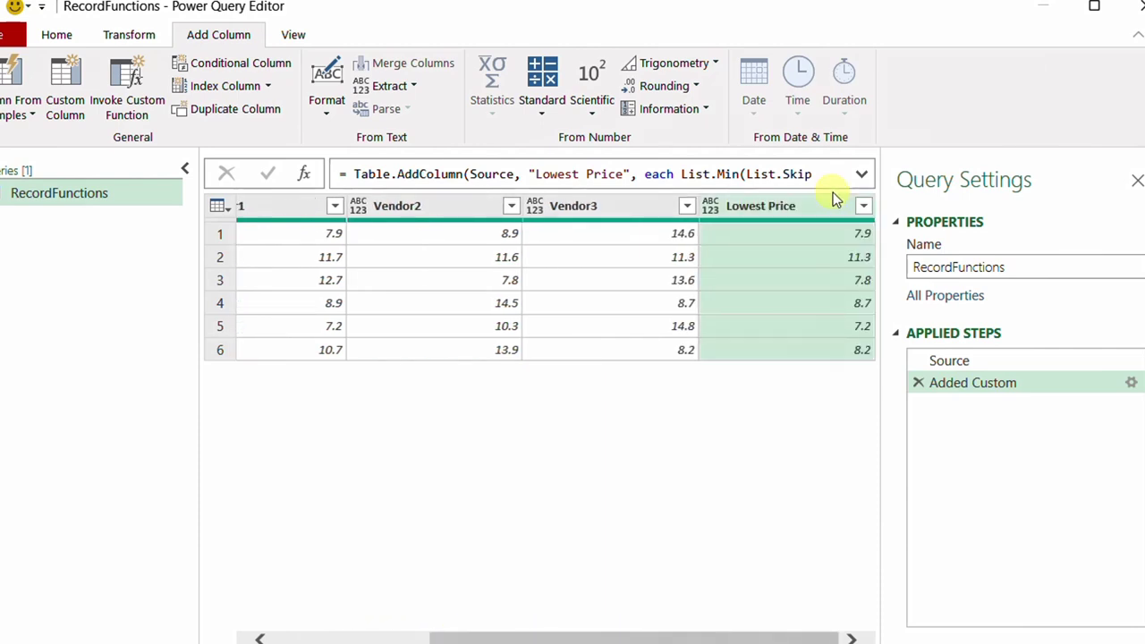
Add a custom column named Selected Vendor with the formula Record.FieldNames(_), and preview the list in its first row.
scroll(804, 631, "left", 3)
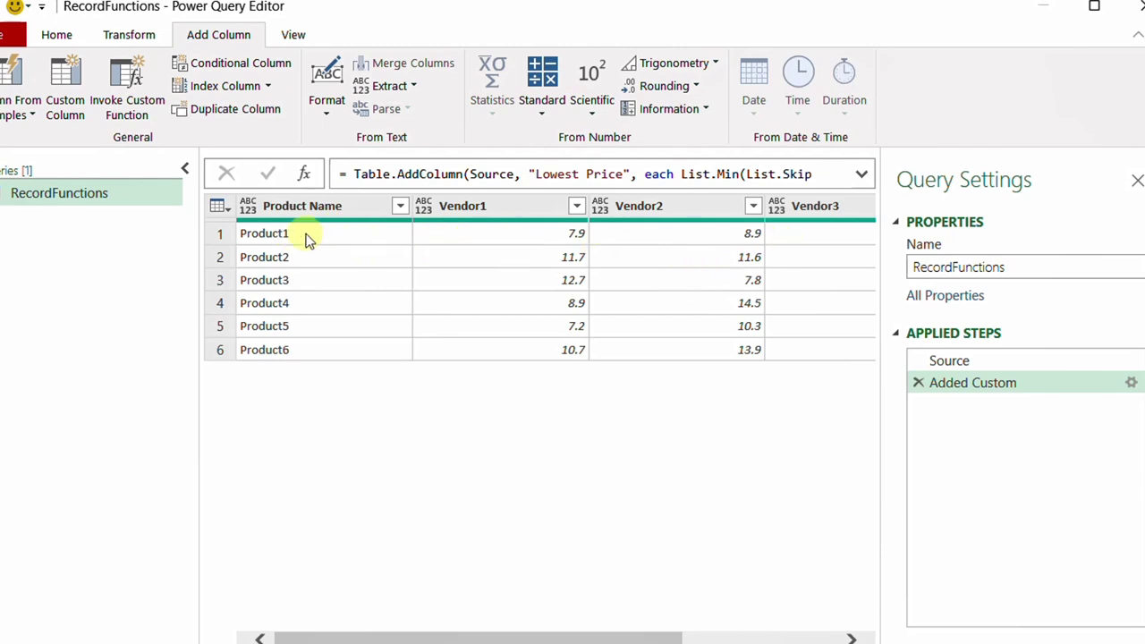
left_click_drag(536, 638, 473, 633)
left_click(64, 100)
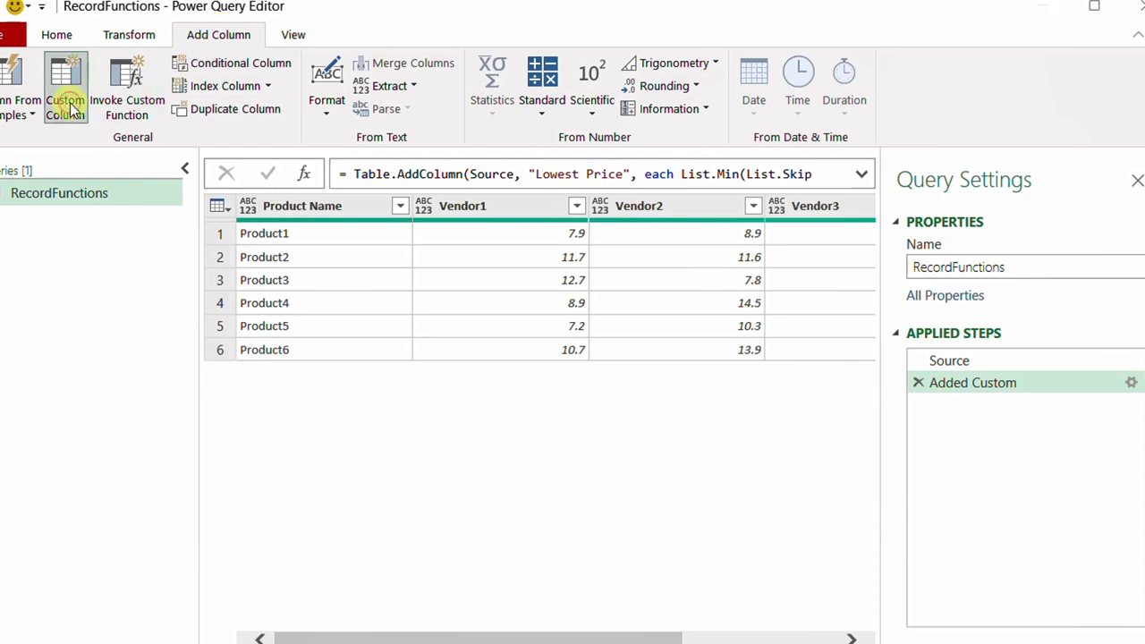
left_click_drag(313, 236, 231, 236)
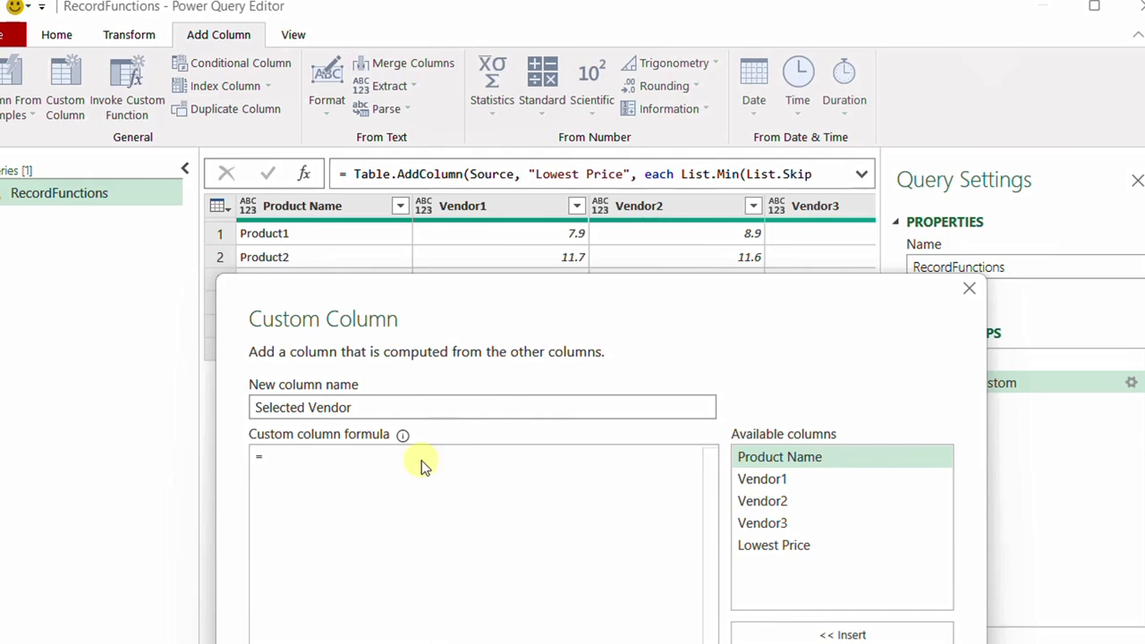
left_click(325, 461)
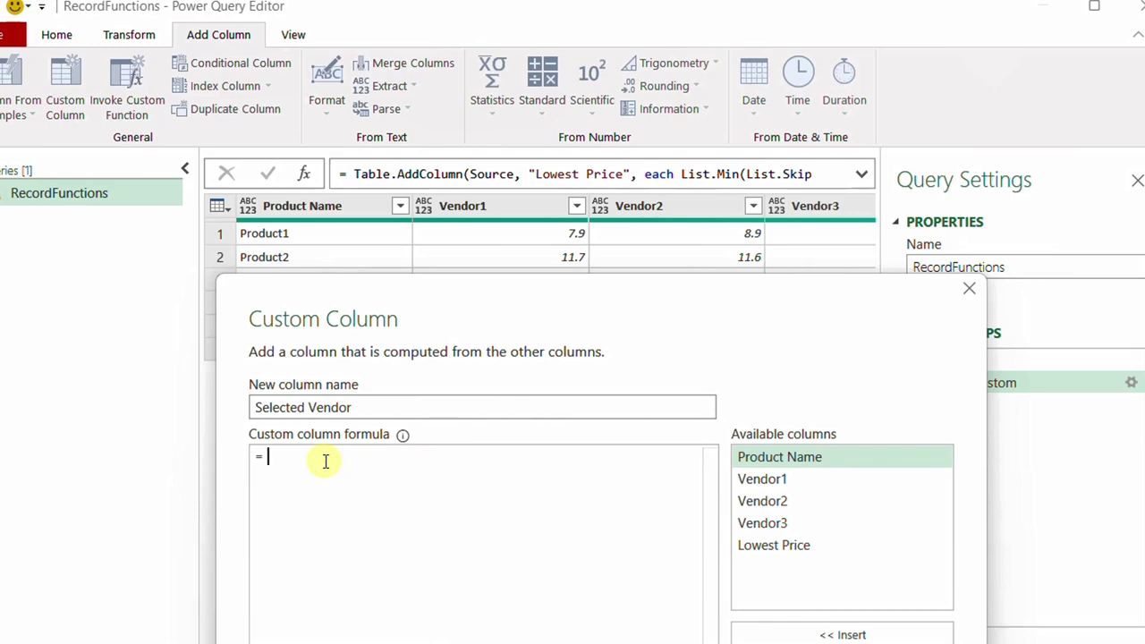
type("Record.FieldNames(")
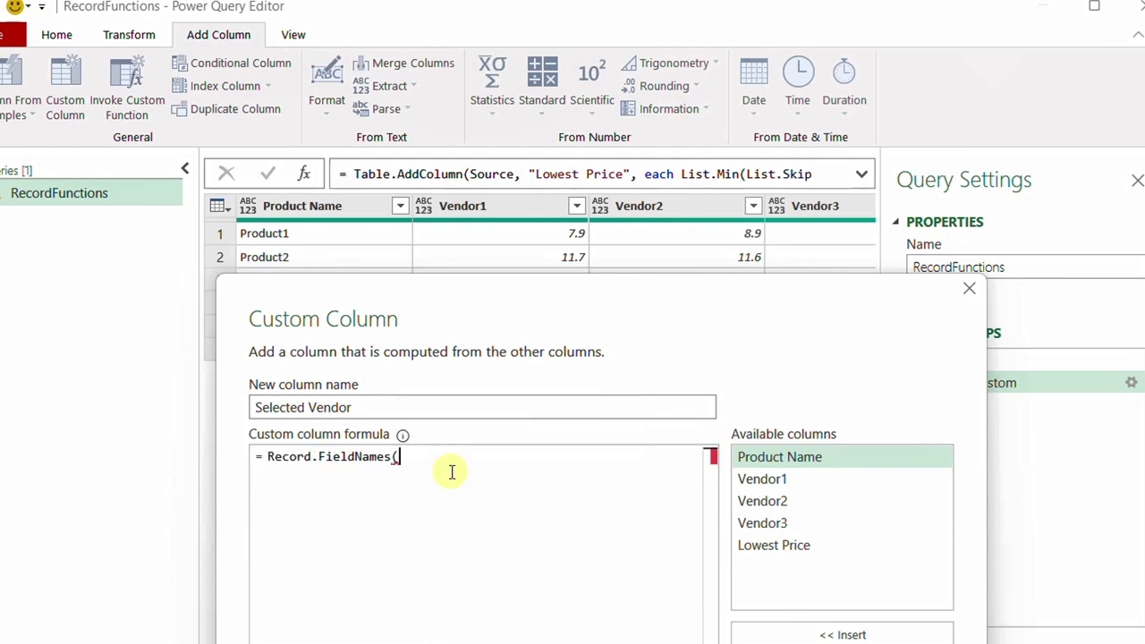
type("_)")
key("Return")
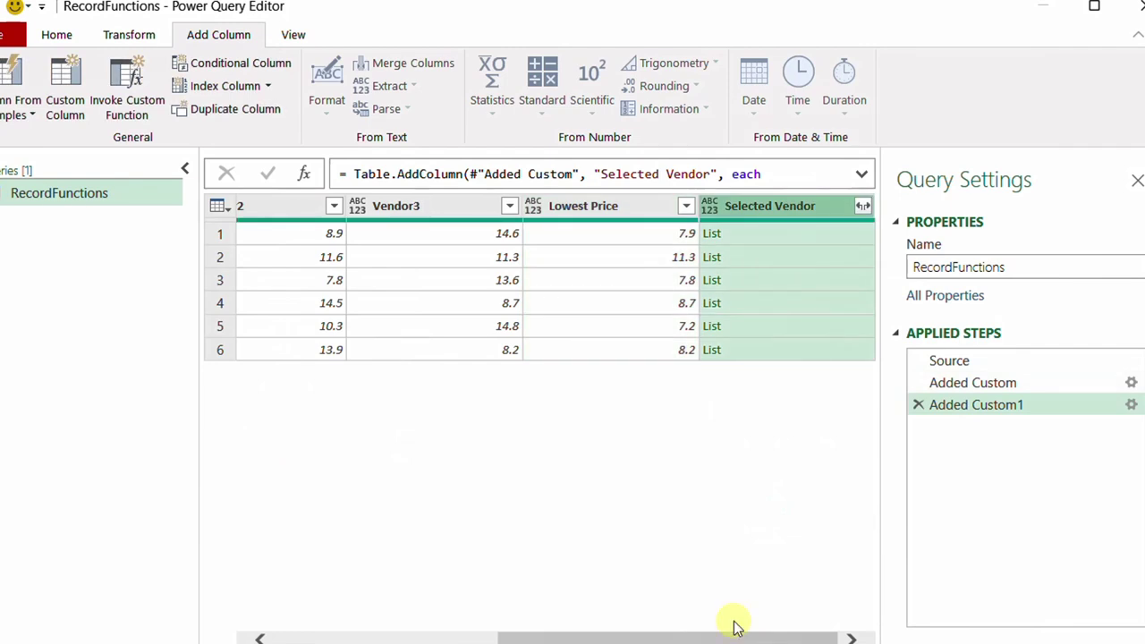
left_click(794, 234)
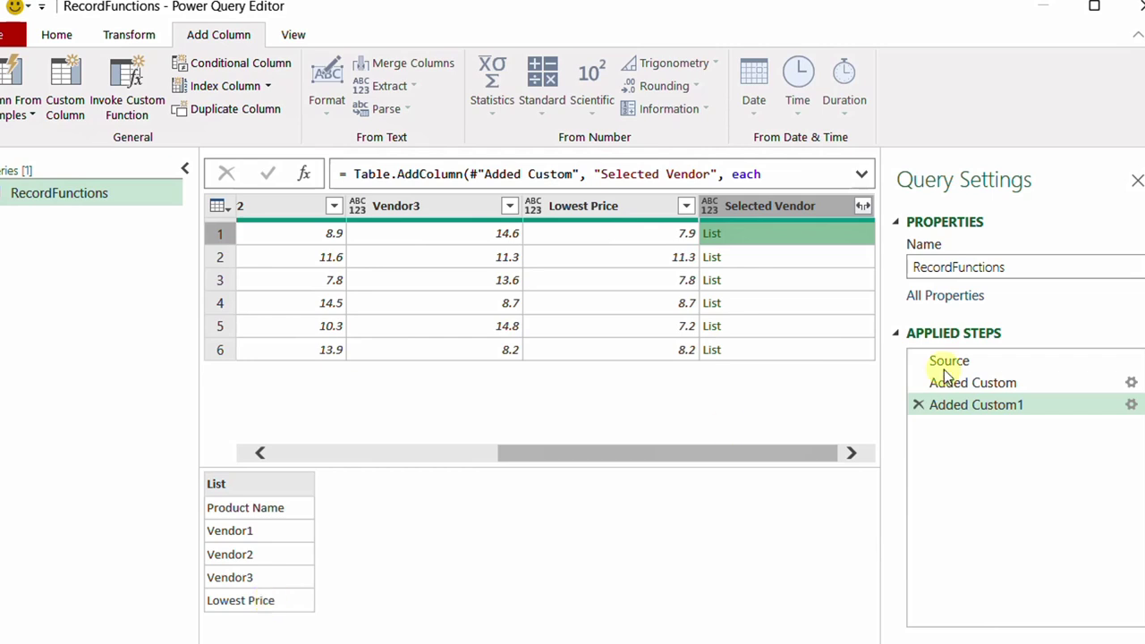
Reopen the Selected Vendor column formula, comment out Record.FieldNames(_) with //, and start a new line below it.
left_click(1131, 405)
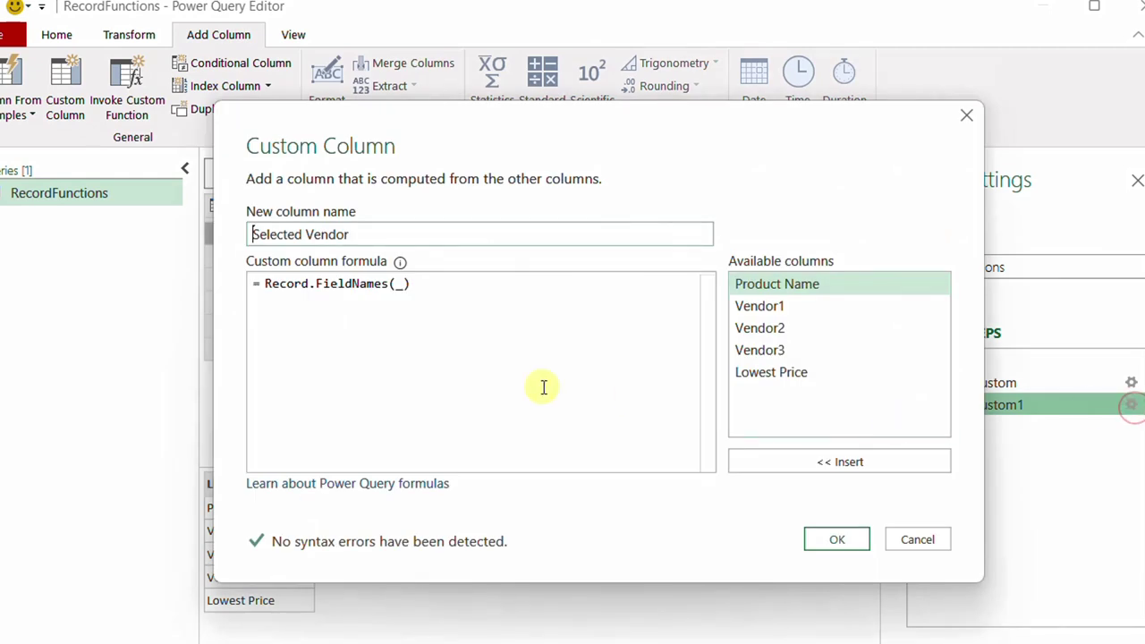
left_click(264, 284)
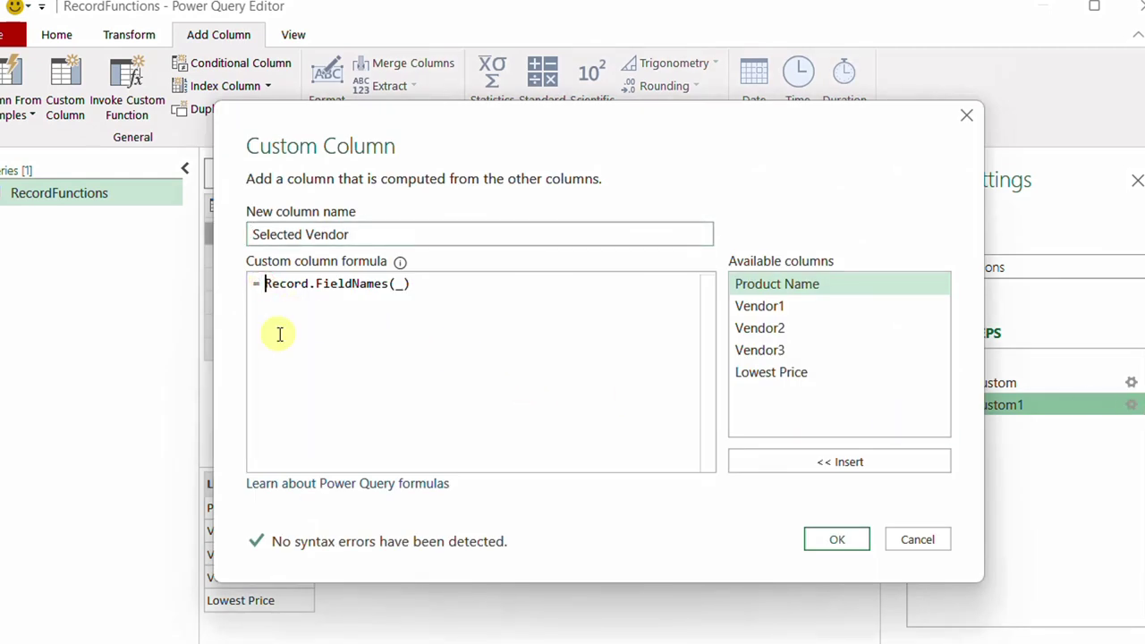
type("//")
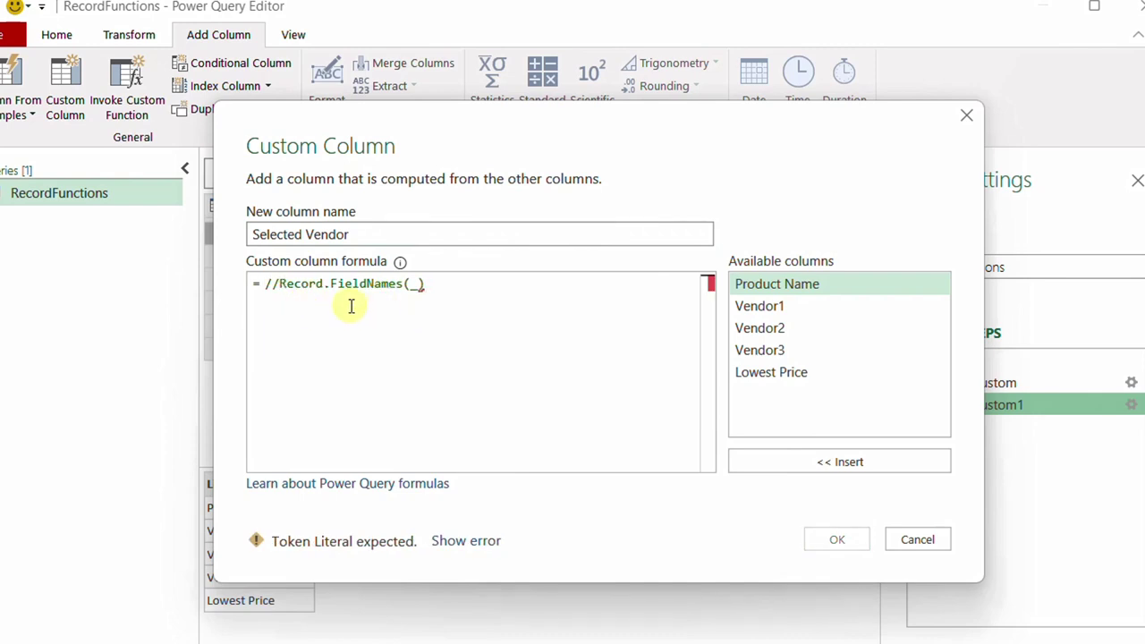
left_click(436, 287)
key("Return")
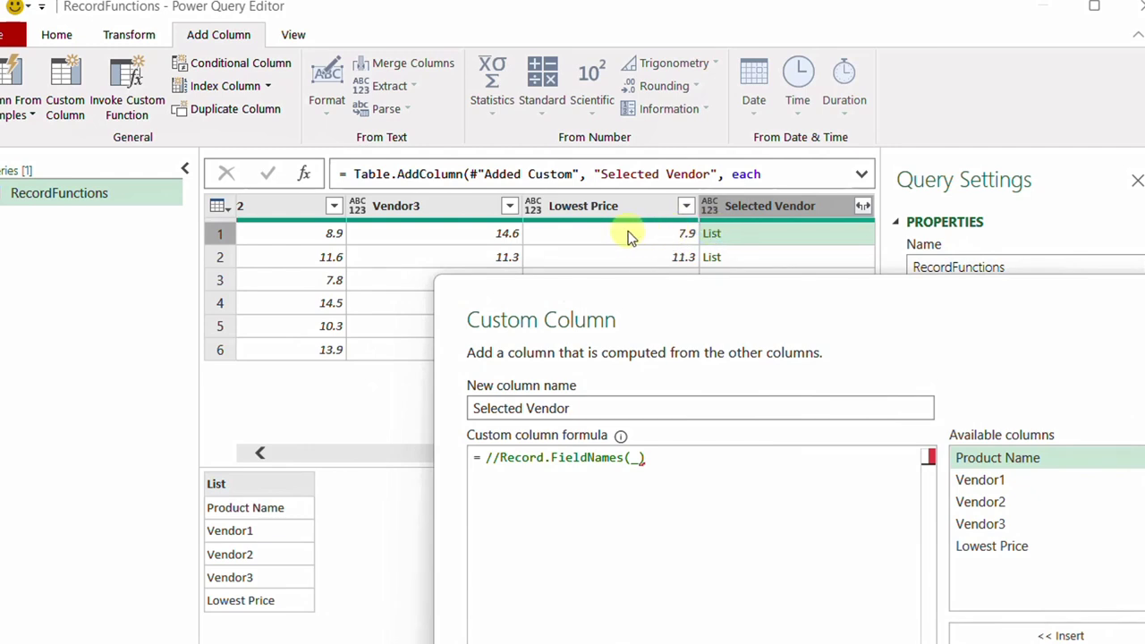
Make List.PositionOf(Record.ToList(_),[Lowest Price]) the active Selected Vendor formula, and compare the returned positions with the vendor columns.
left_click(573, 489)
type("List")
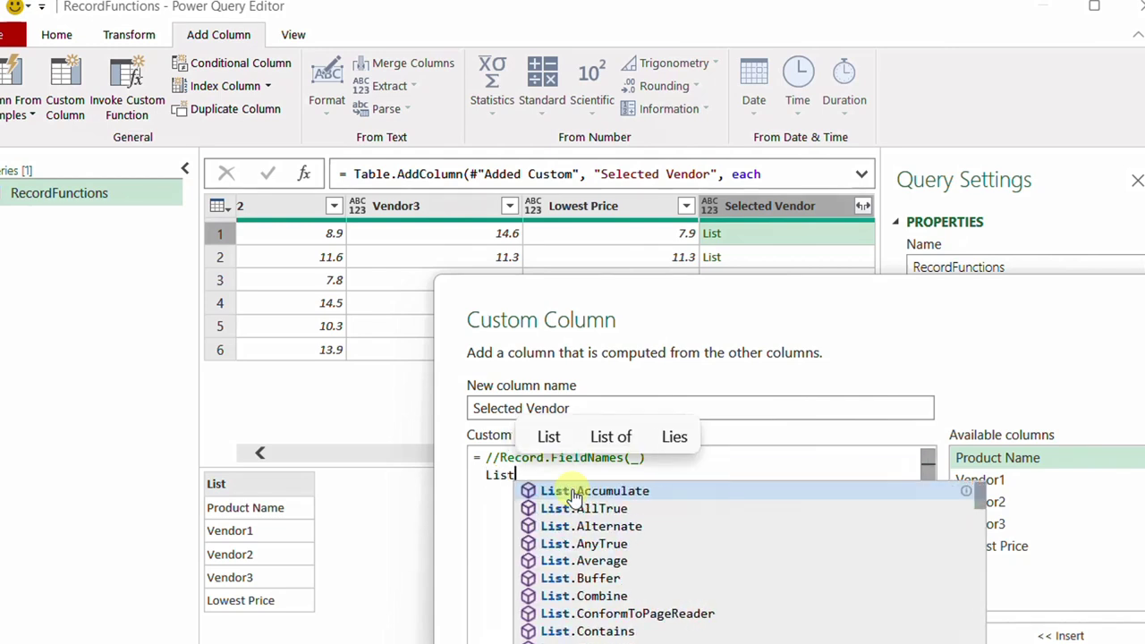
type(".PositionOf(")
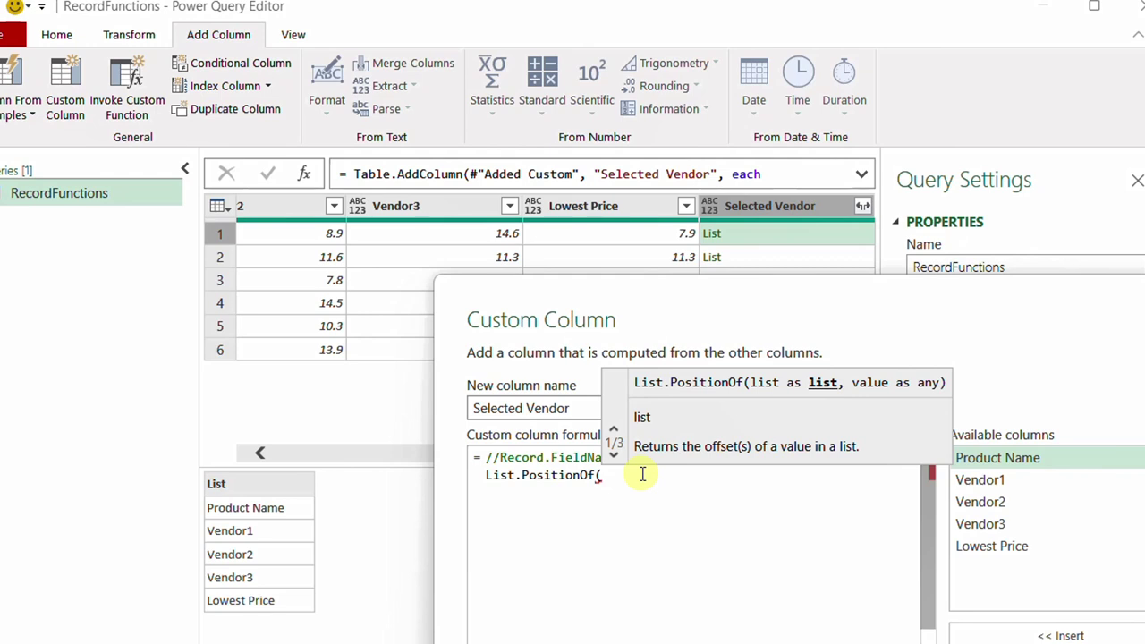
type("Record.ToList(")
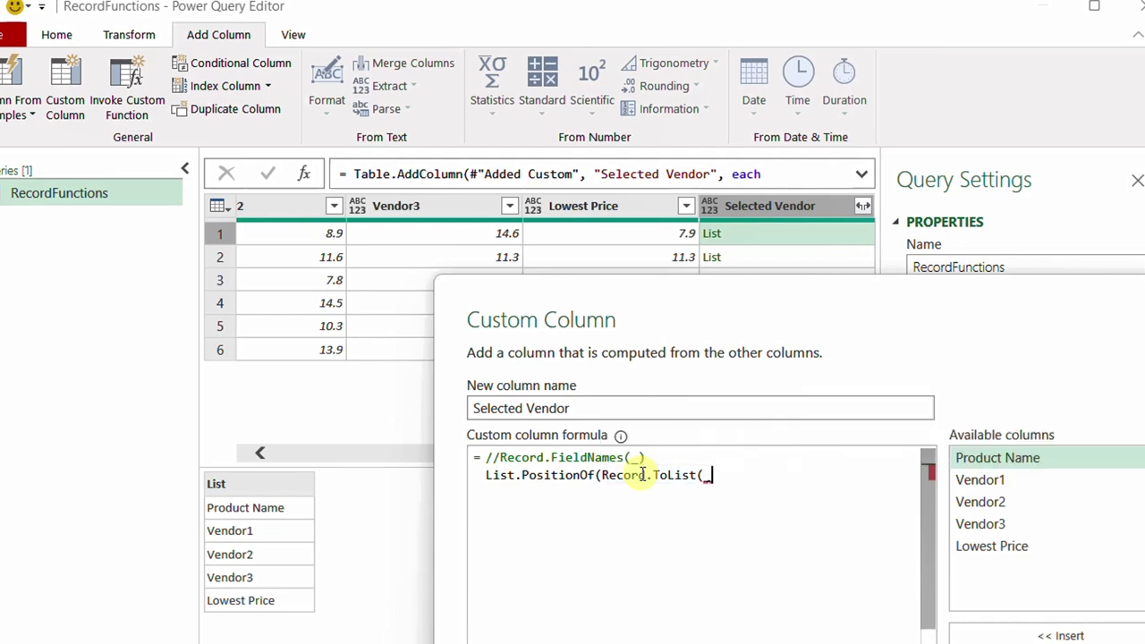
type("_)")
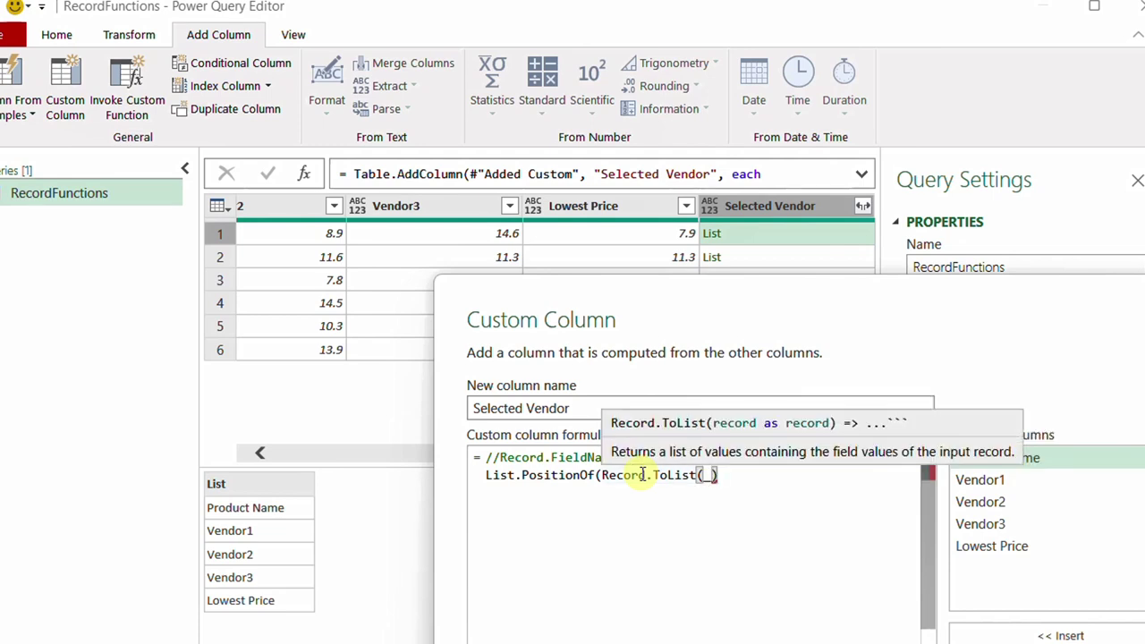
type(",")
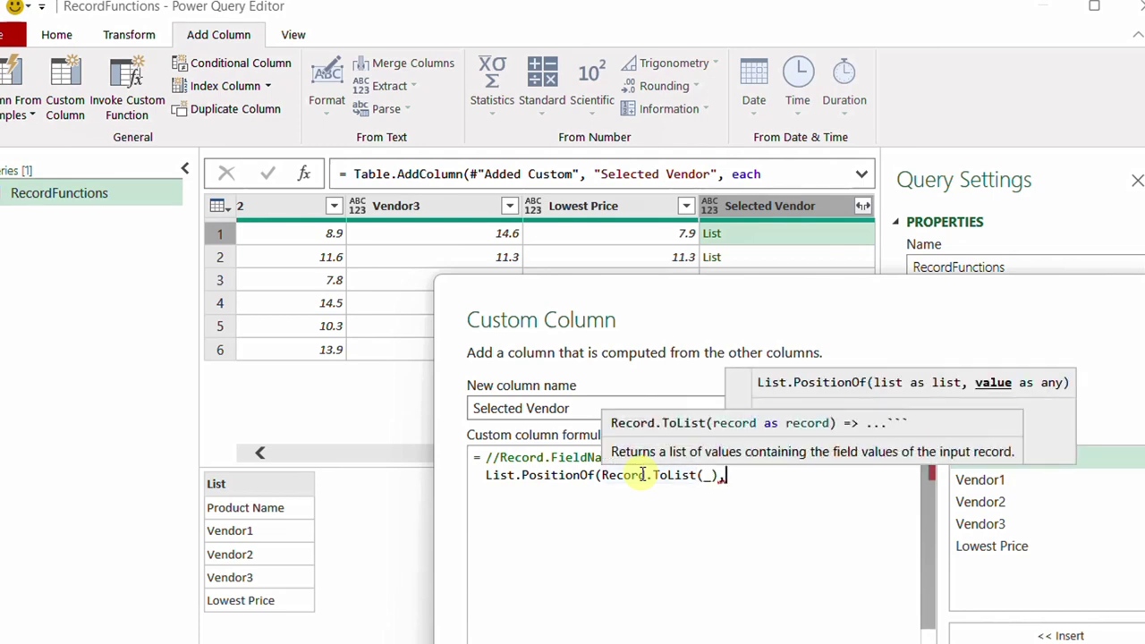
left_click(1001, 547)
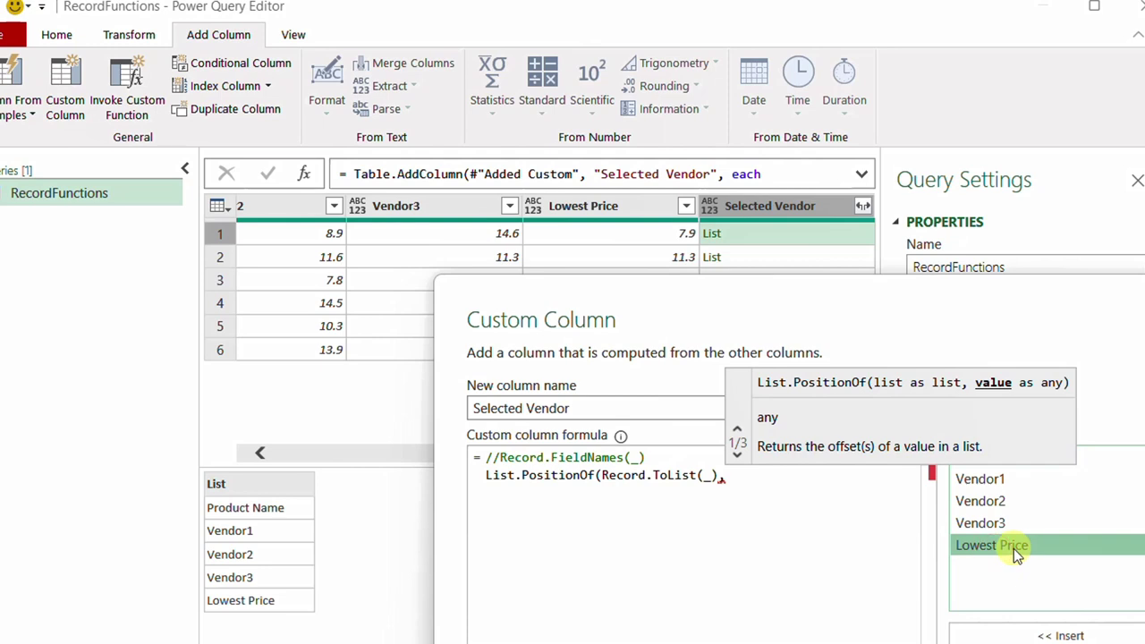
double_click(1013, 548)
type(")")
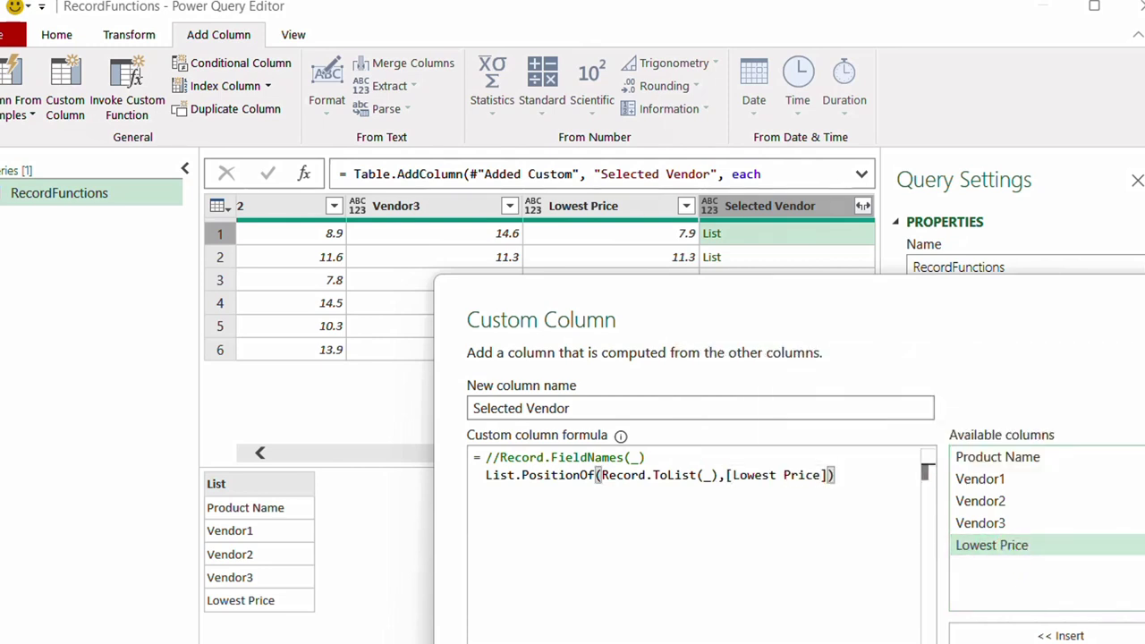
key("Return")
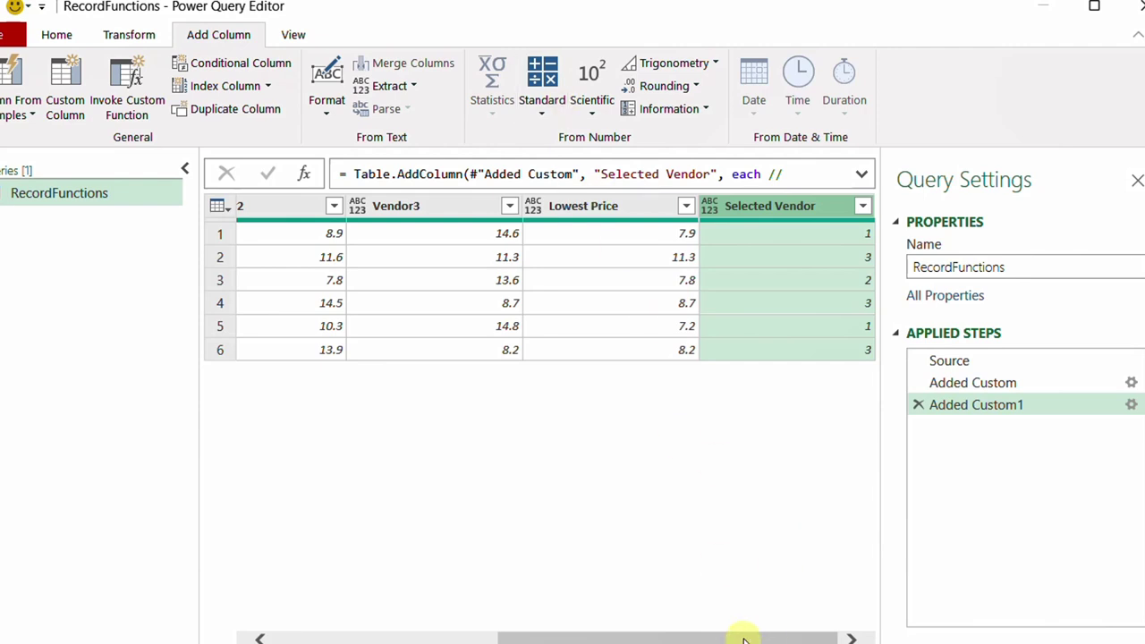
left_click_drag(742, 637, 506, 636)
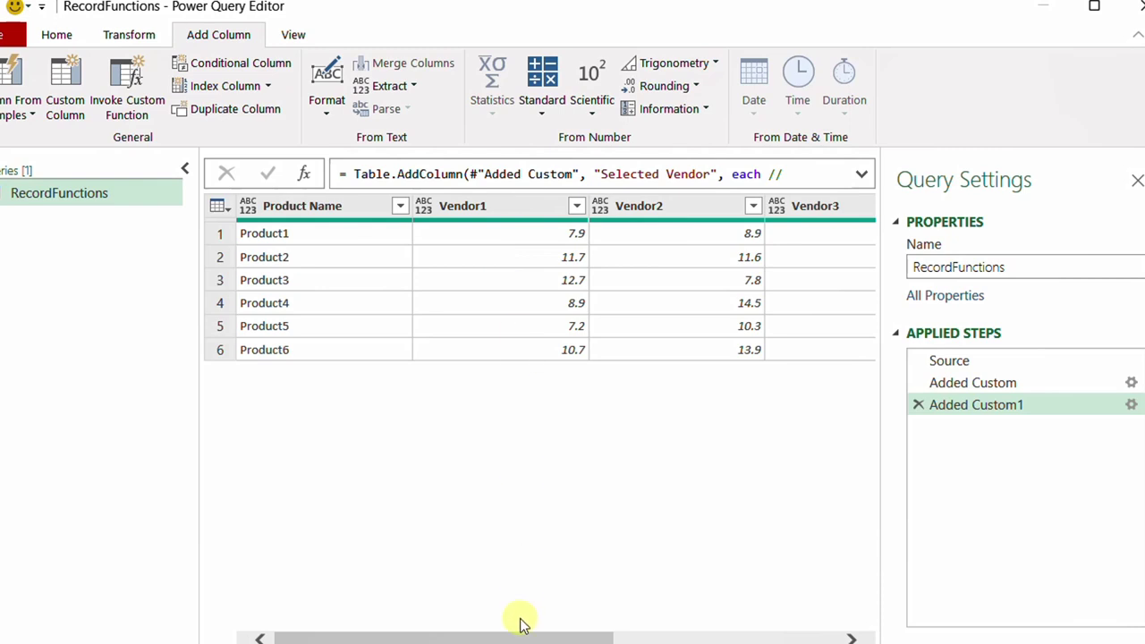
left_click_drag(521, 638, 777, 631)
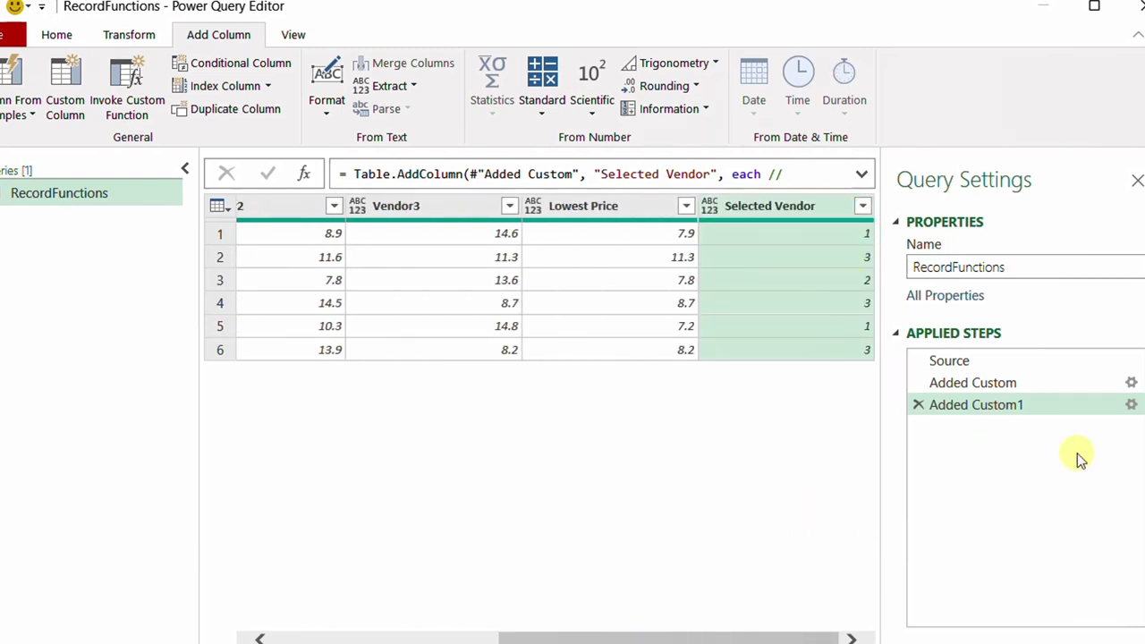
Reopen the Selected Vendor formula, uncomment Record.FieldNames(_), and wrap the List.PositionOf expression in curly braces as its list index.
left_click(1130, 404)
left_click(280, 370)
key("BackSpace")
key("BackSpace")
left_click(454, 284)
type("{")
key("BackSpace")
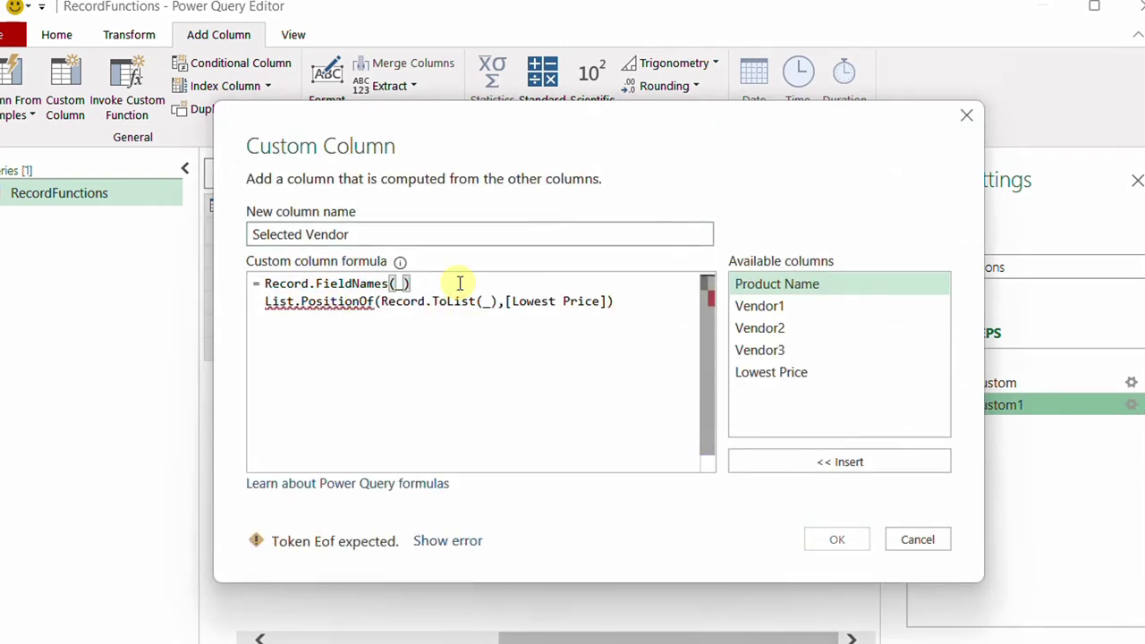
type("{")
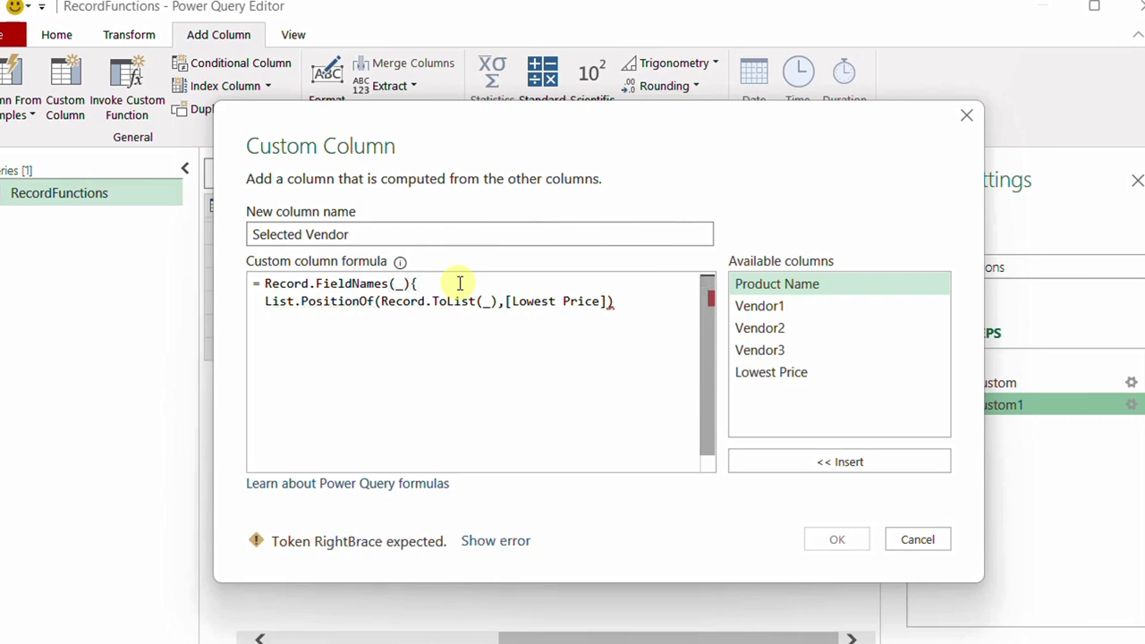
left_click(646, 304)
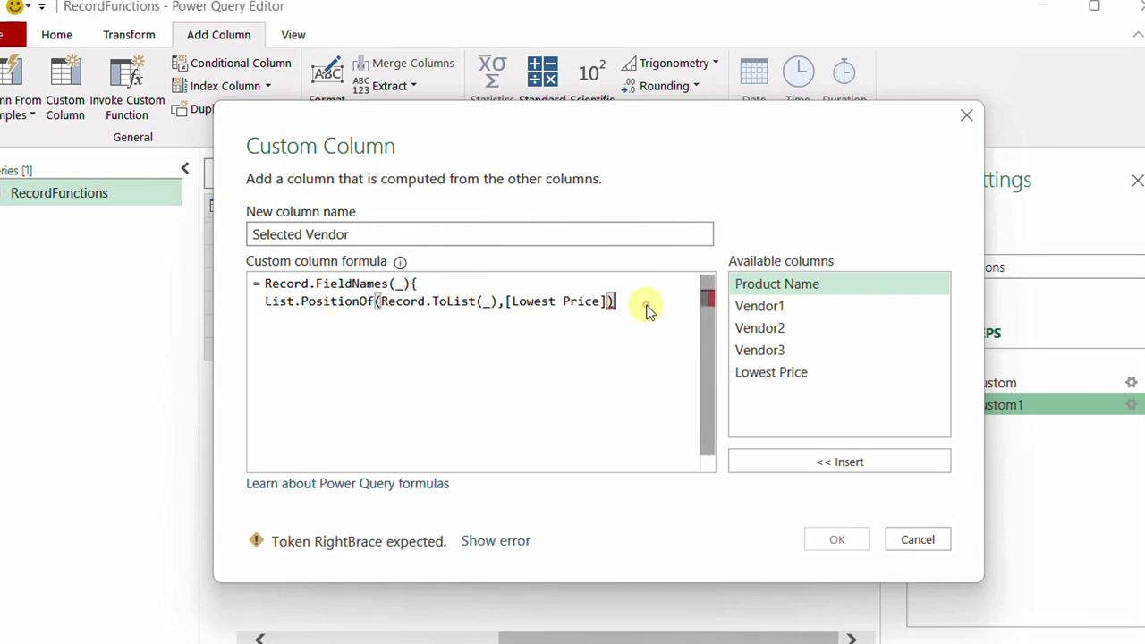
type("}")
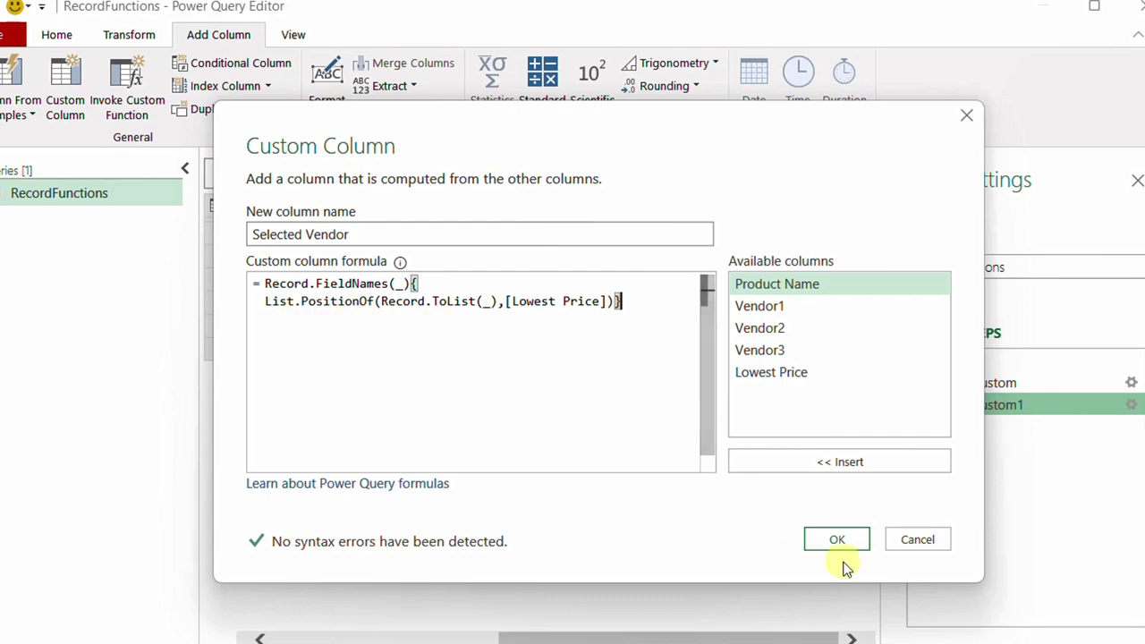
left_click(839, 544)
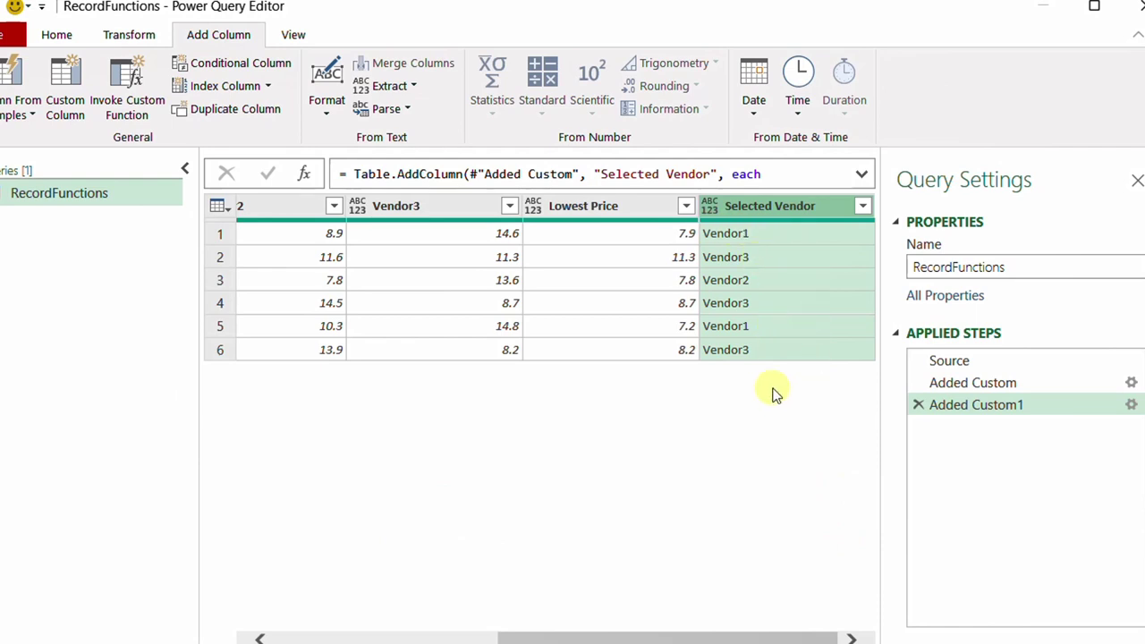
Rename the applied step Added Custom1 as SelectedVendor and the applied step Added Custom as MinPrice.
right_click(960, 407)
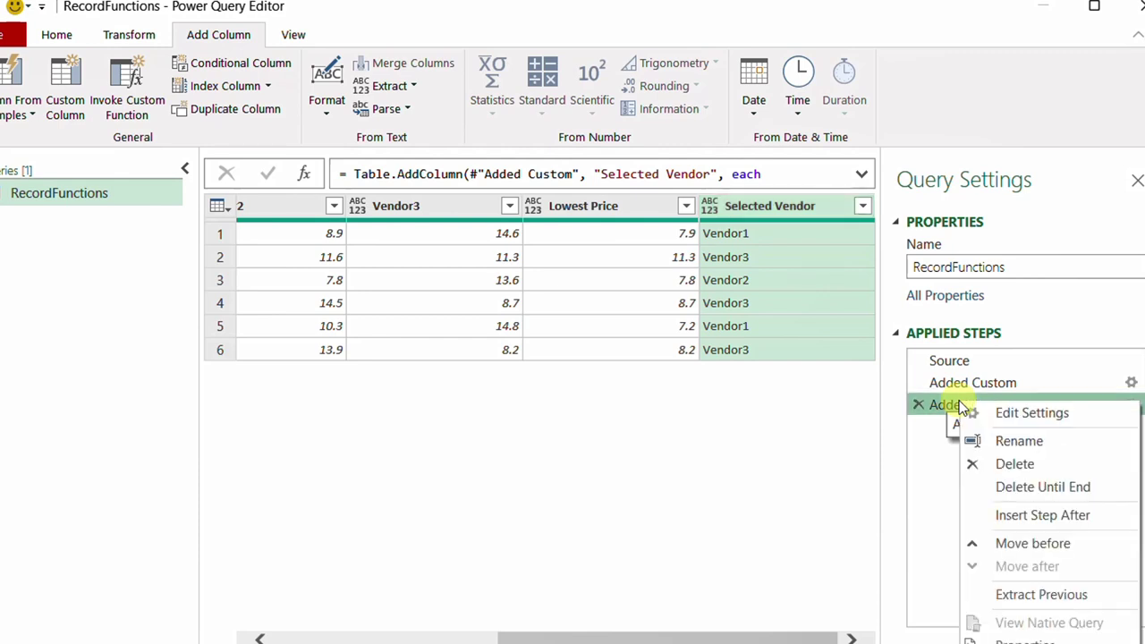
left_click(1011, 441)
type("Selected Vendor")
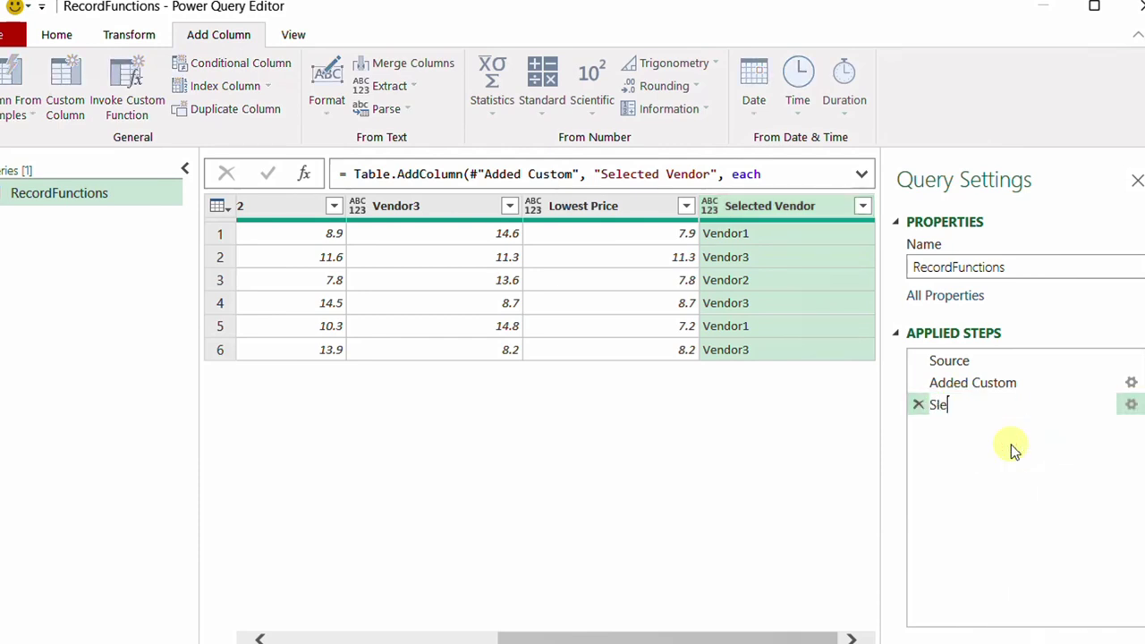
left_click(977, 385)
right_click(973, 386)
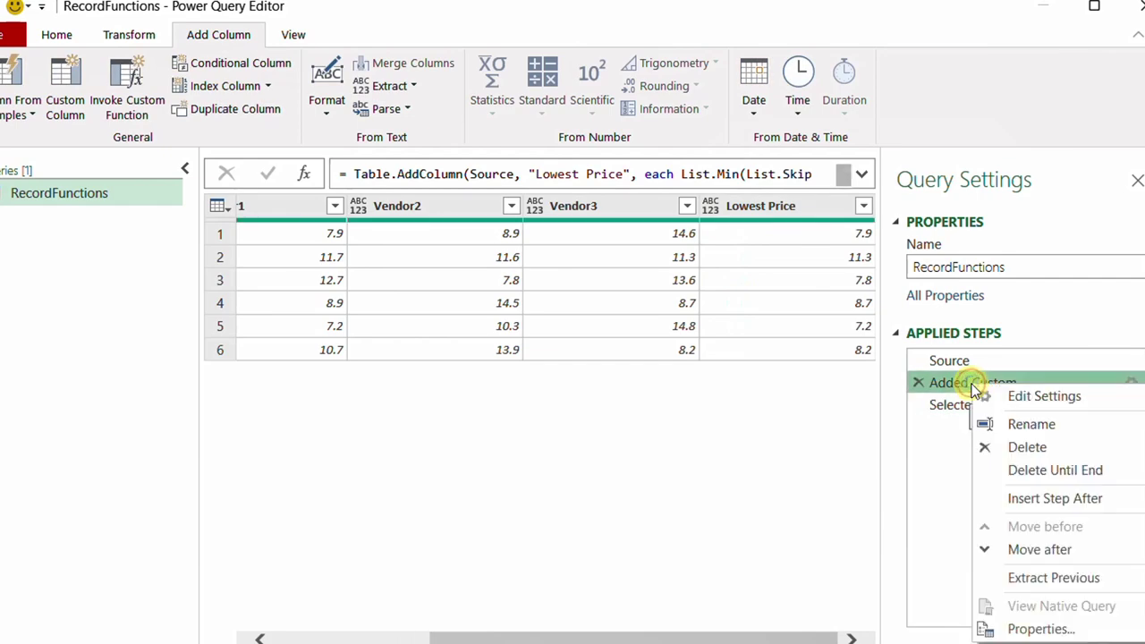
left_click(1010, 425)
type("MinPrice")
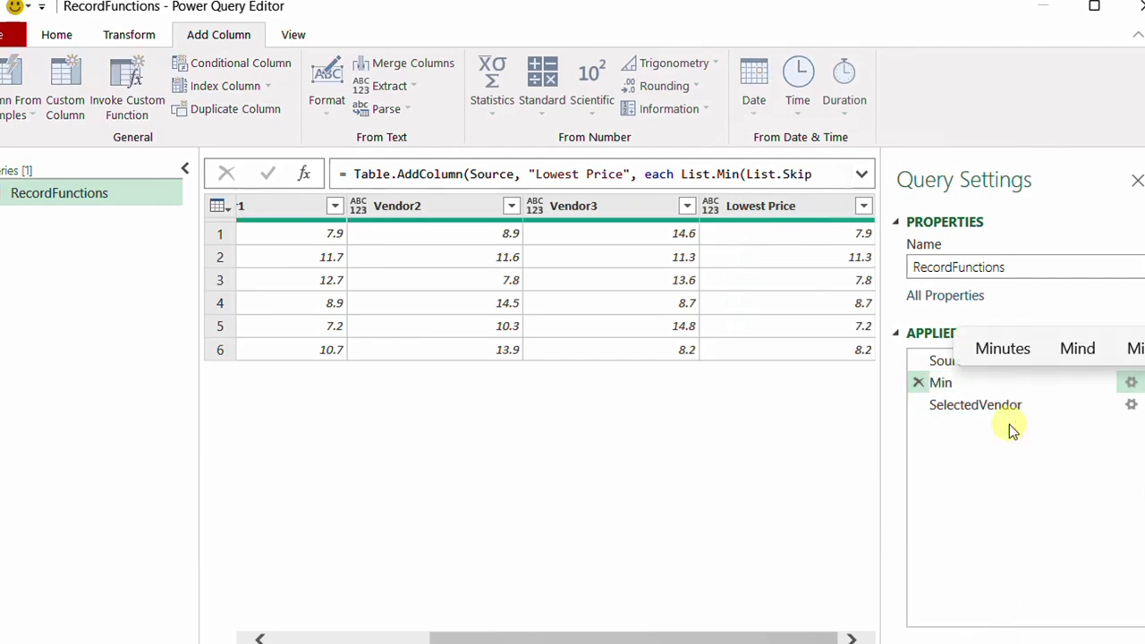
key("Return")
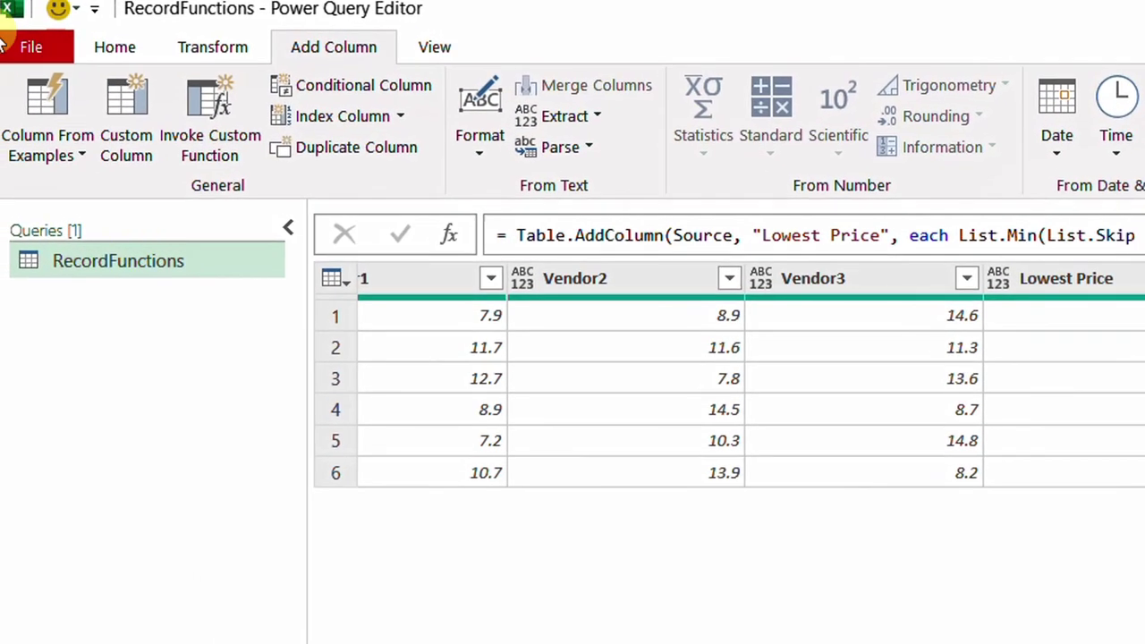
Load the query as a table into the existing worksheet at cell K3 of Sheet1.
left_click(64, 36)
left_click(47, 155)
left_click(81, 190)
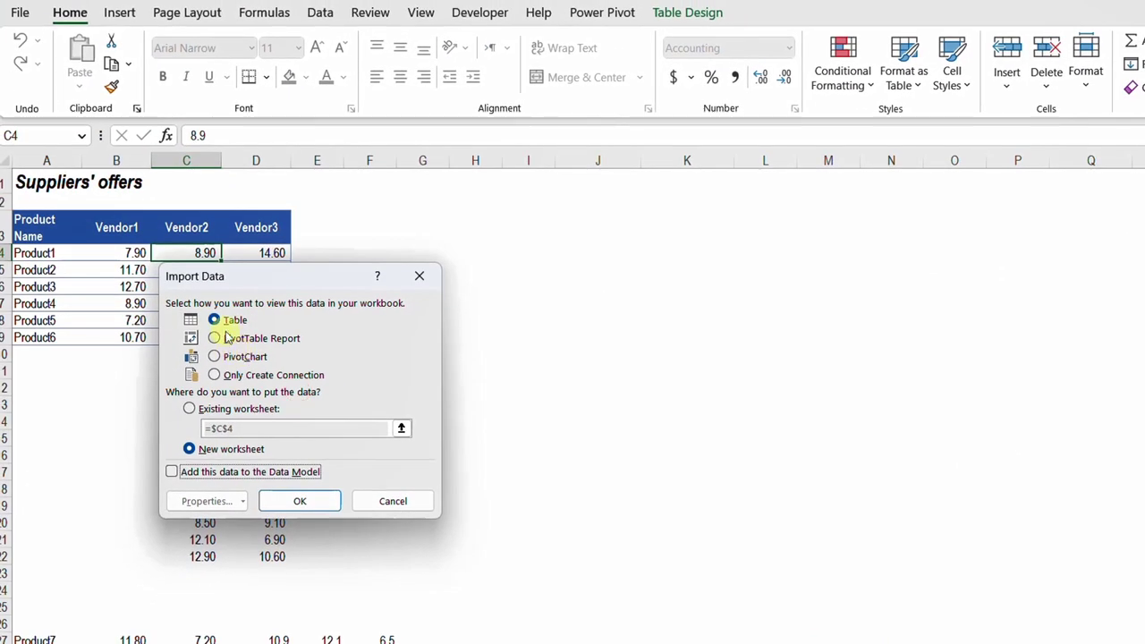
left_click(188, 409)
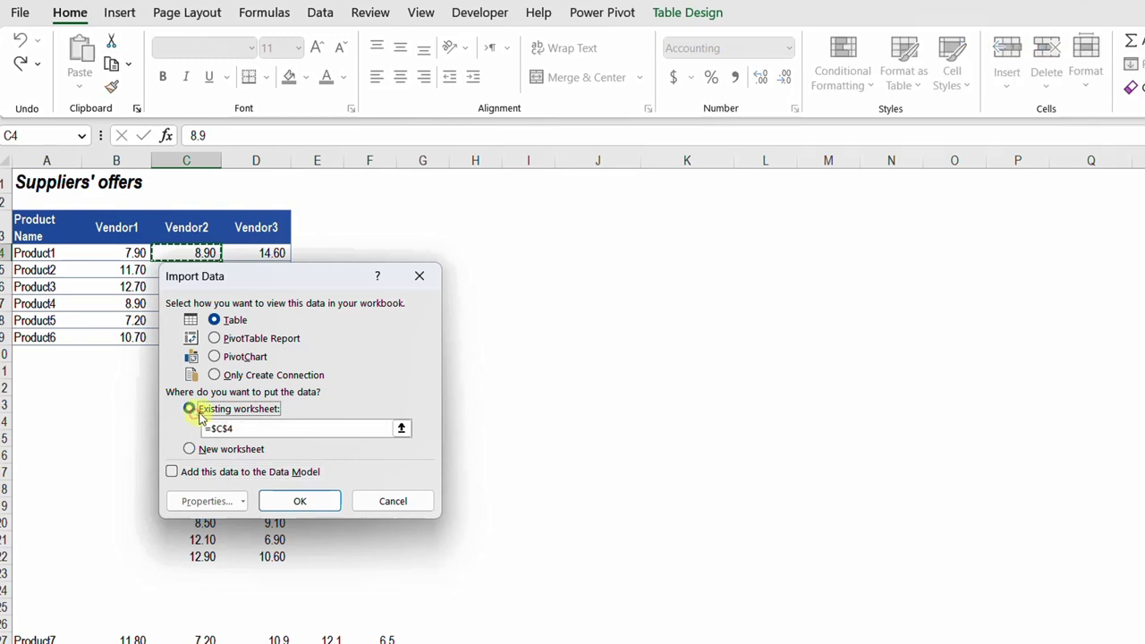
left_click(685, 225)
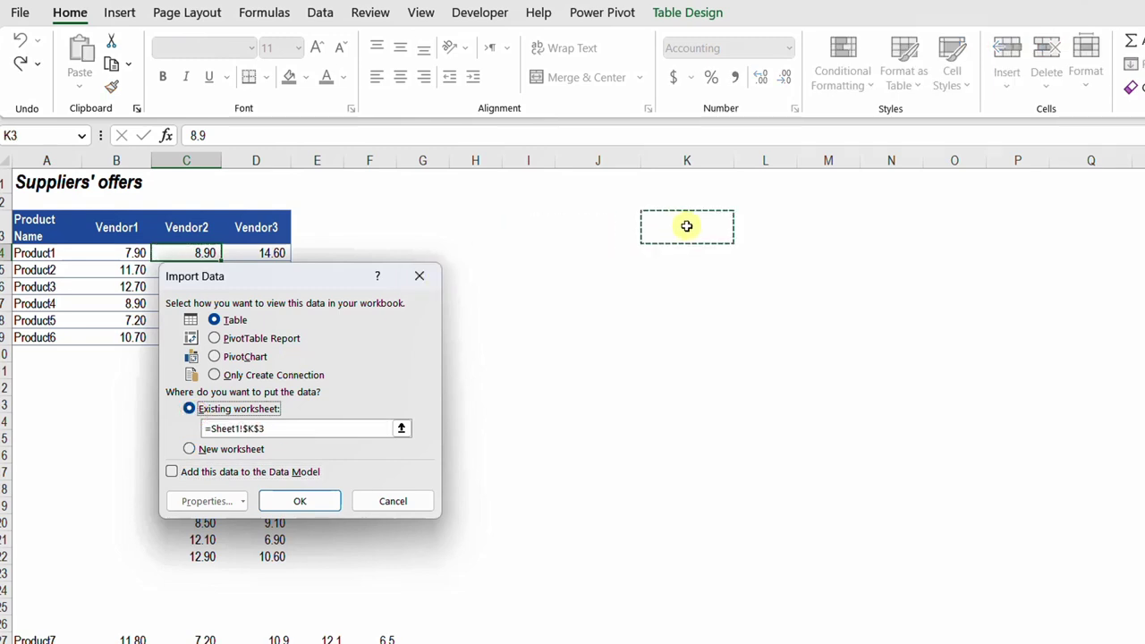
left_click(312, 503)
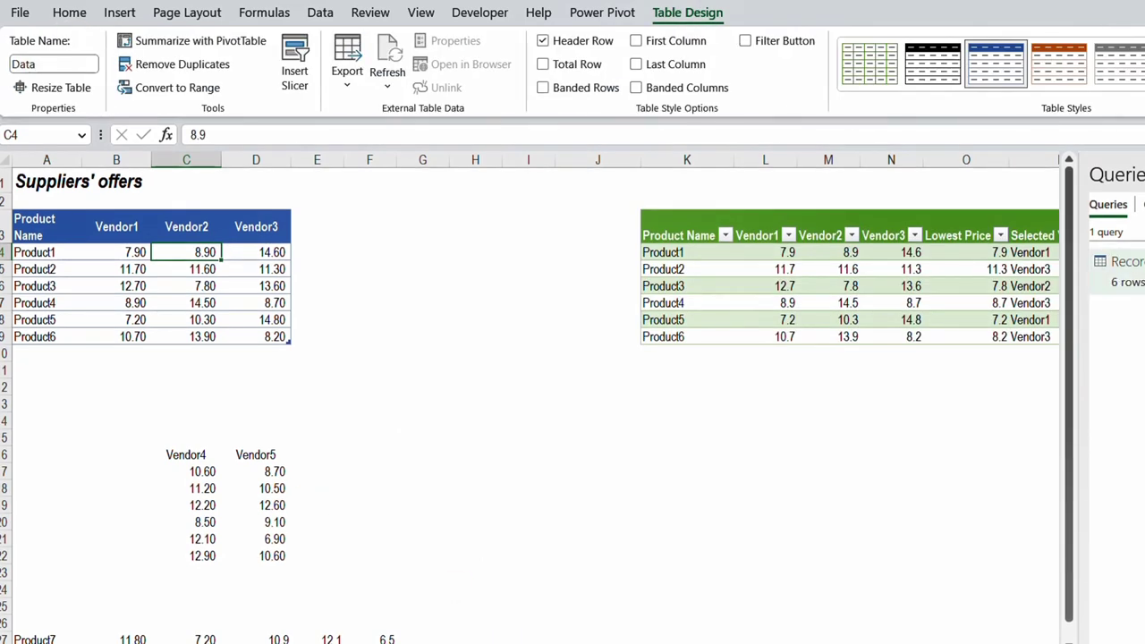
Copy the Vendor4 column with its header from C16:C22 and paste it at E3 to extend the source table.
scroll(363, 527, "right", 2)
scroll(818, 641, "left", 2)
left_click_drag(201, 456, 202, 555)
key("ctrl+c")
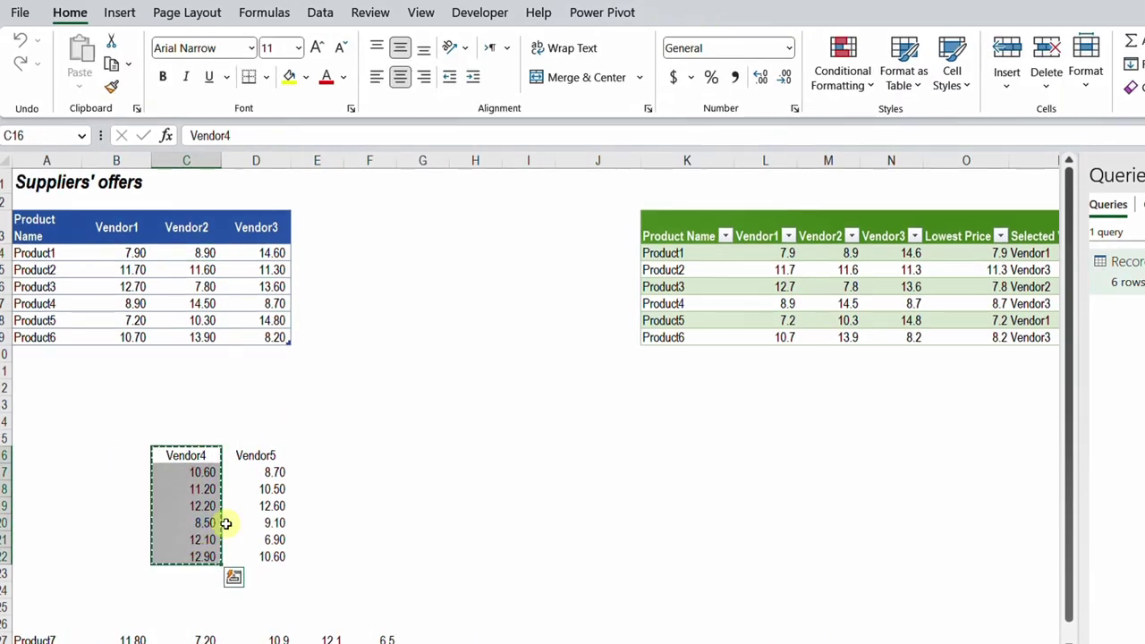
left_click(314, 221)
key("ctrl+v")
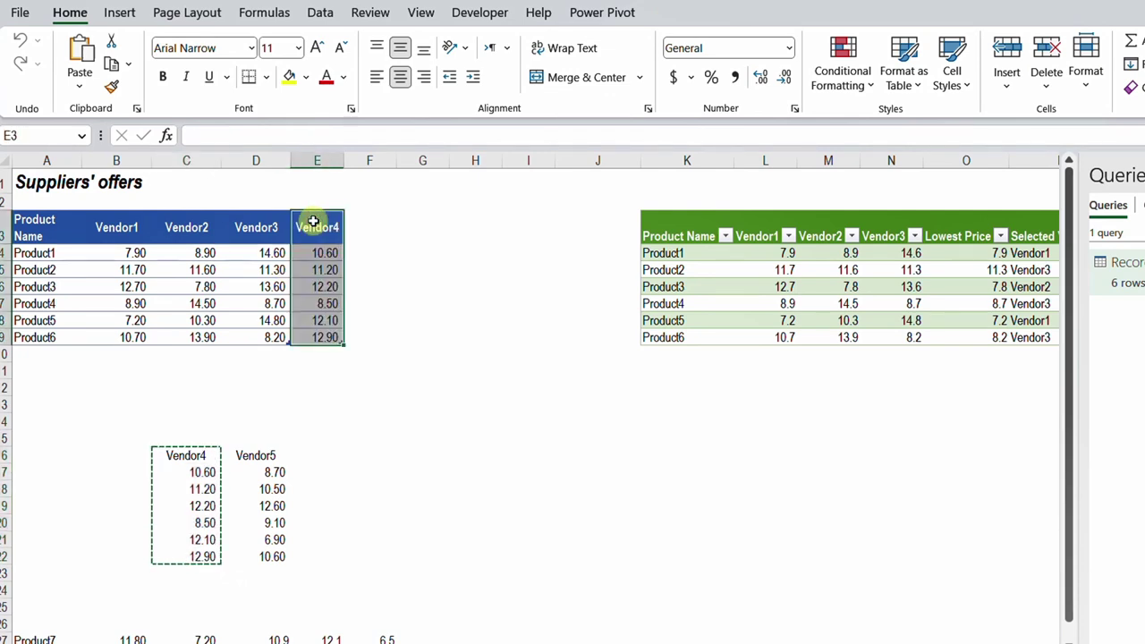
Refresh the query output table and check its Lowest Price and Selected Vendor columns.
right_click(675, 272)
left_click(735, 274)
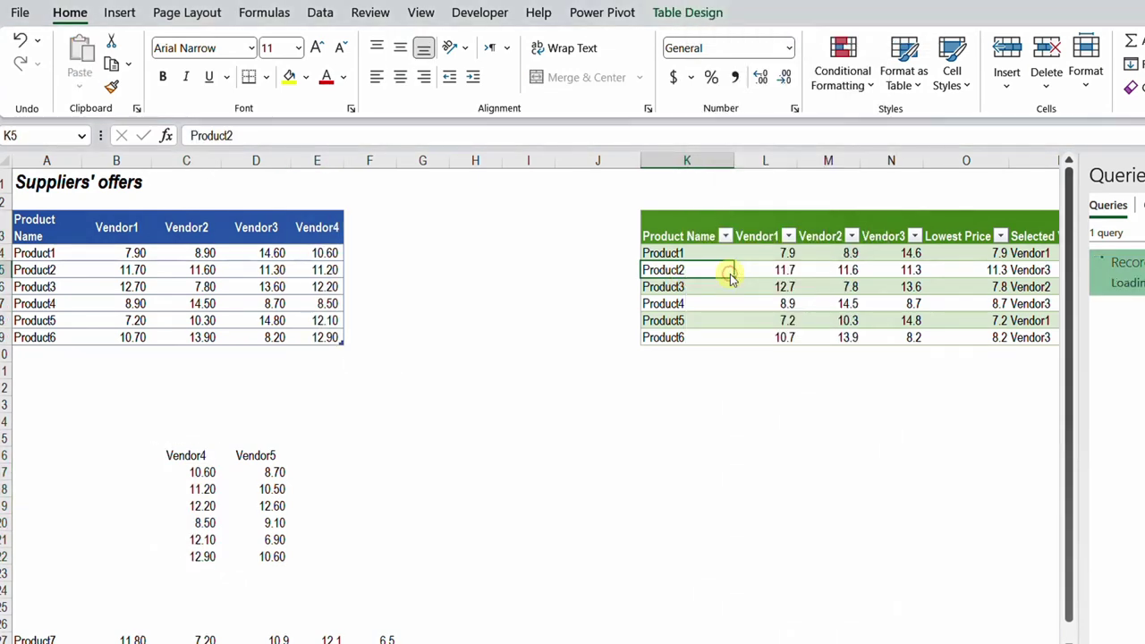
scroll(572, 358, "right", 3)
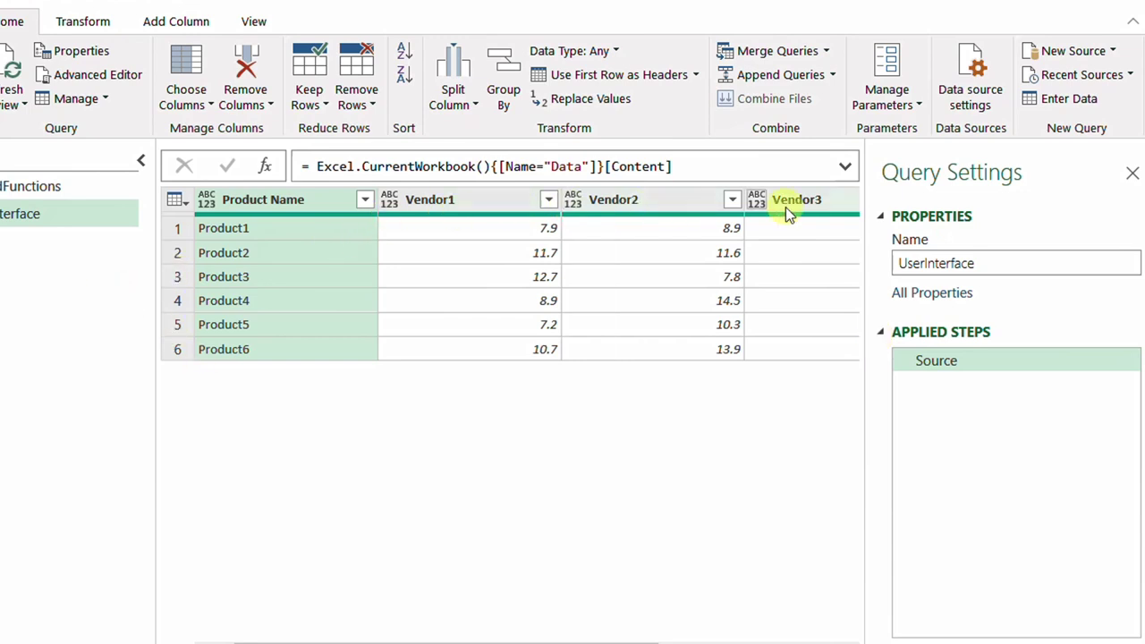
In the UserInterface query, unpivot all columns other than Product Name.
left_click_drag(626, 638, 365, 636)
right_click(266, 200)
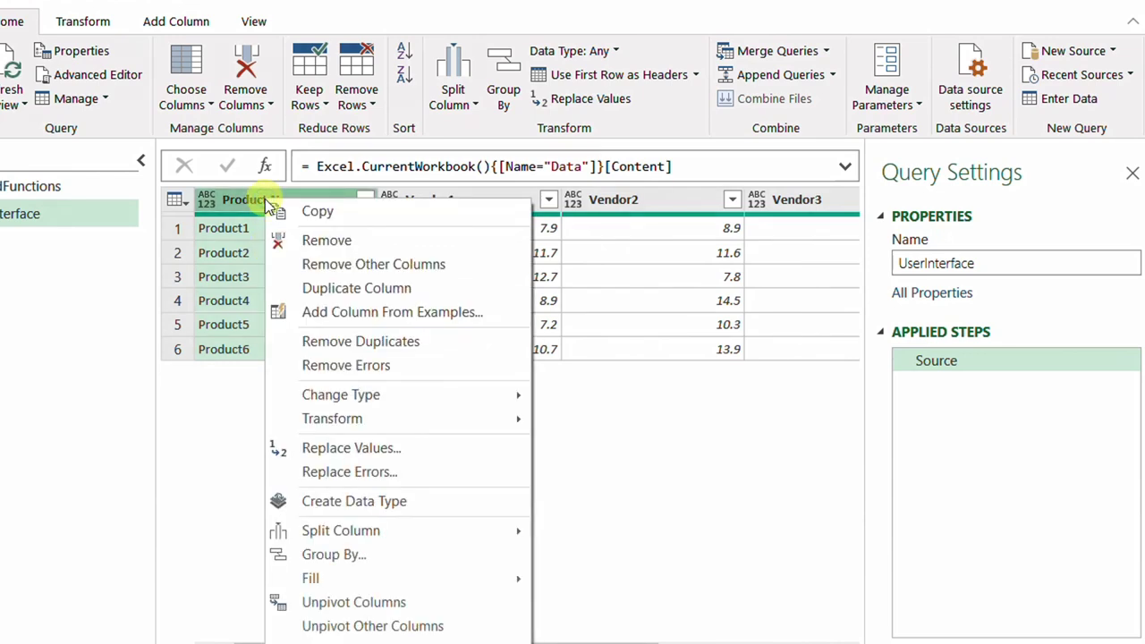
left_click(370, 626)
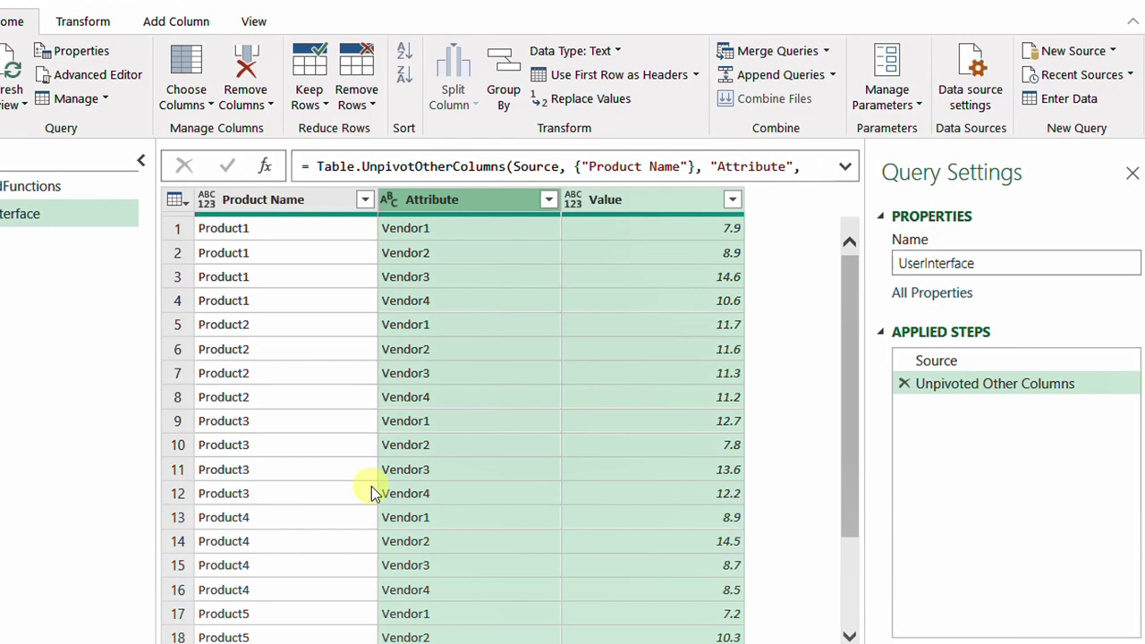
Edit the Table.UnpivotOtherColumns formula to name the attribute column Selected Vendor and the value column Lowest Price.
left_click(845, 169)
double_click(759, 217)
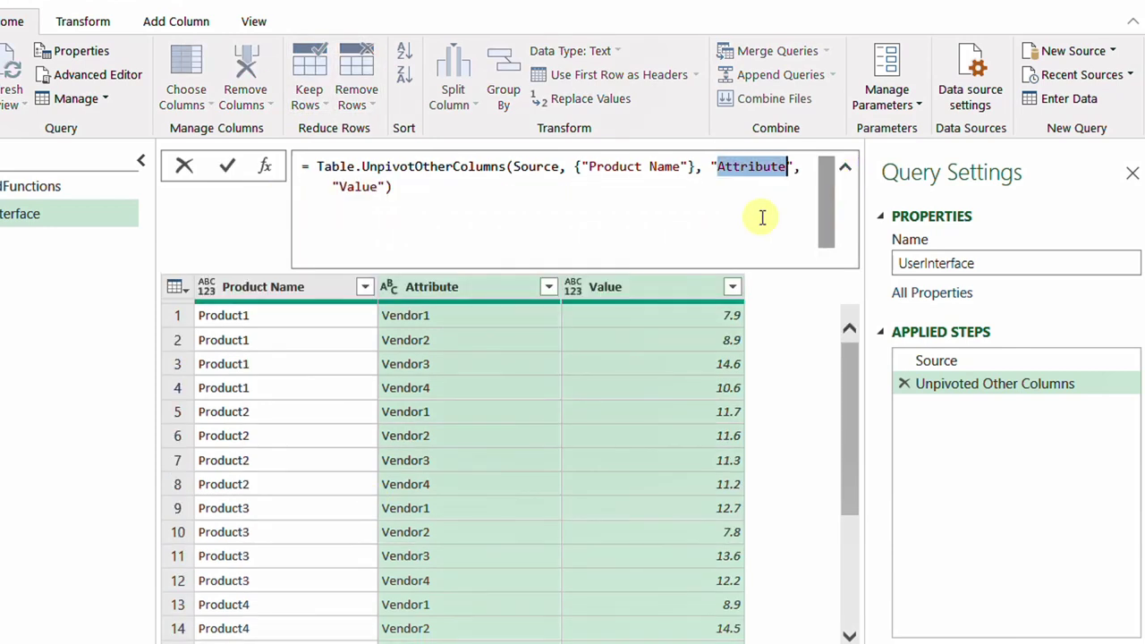
type("S")
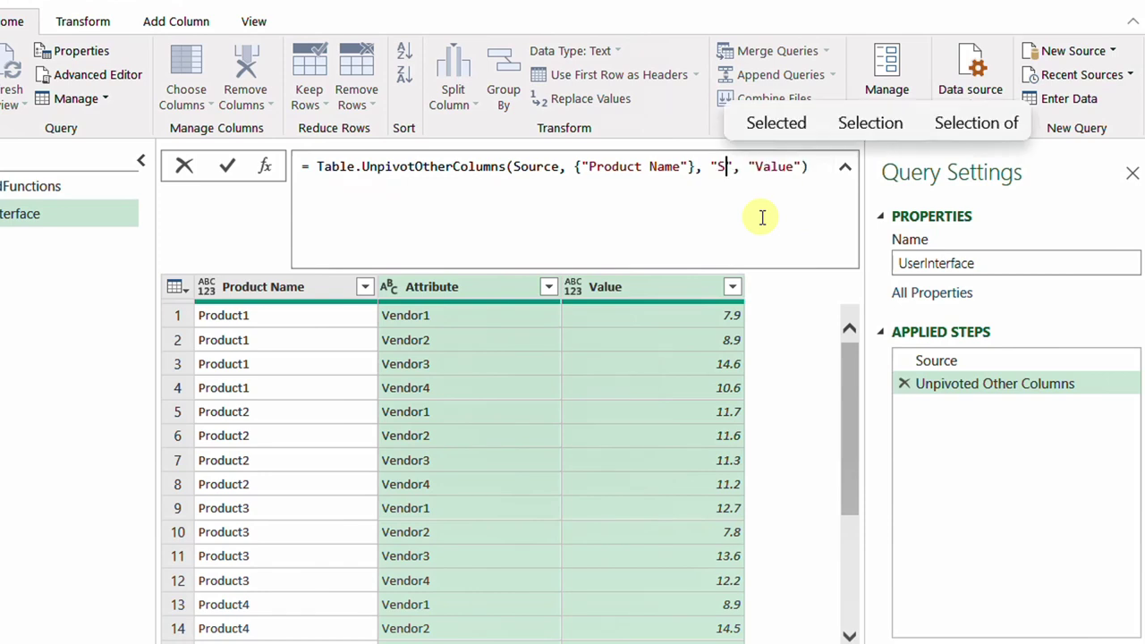
type("elected Vendor")
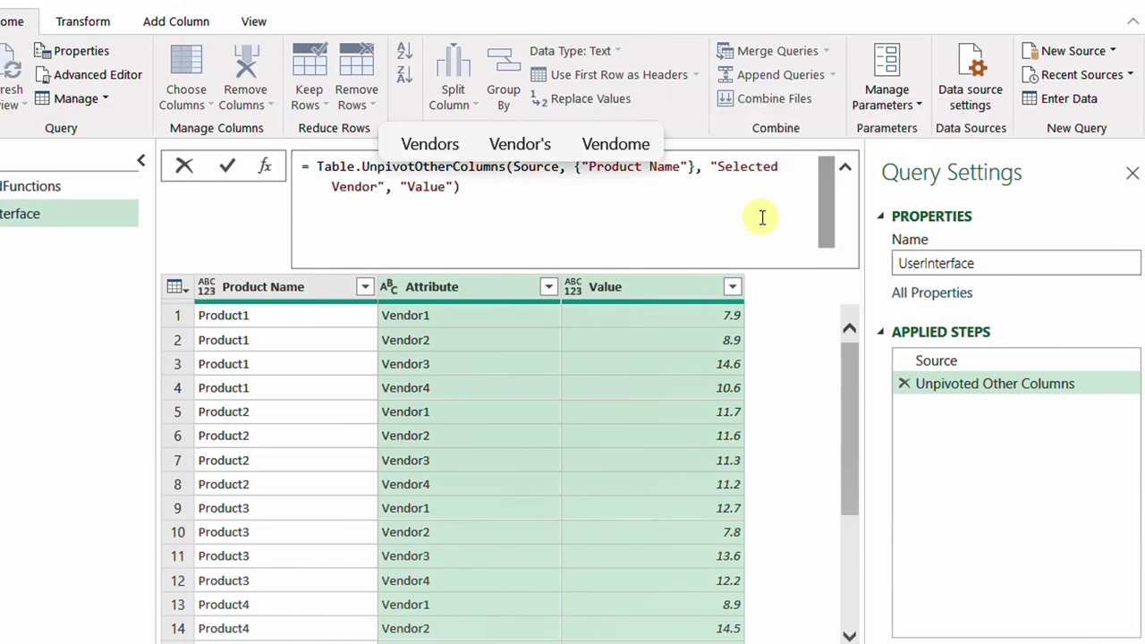
left_click(414, 186)
double_click(415, 186)
type("Lowest Price")
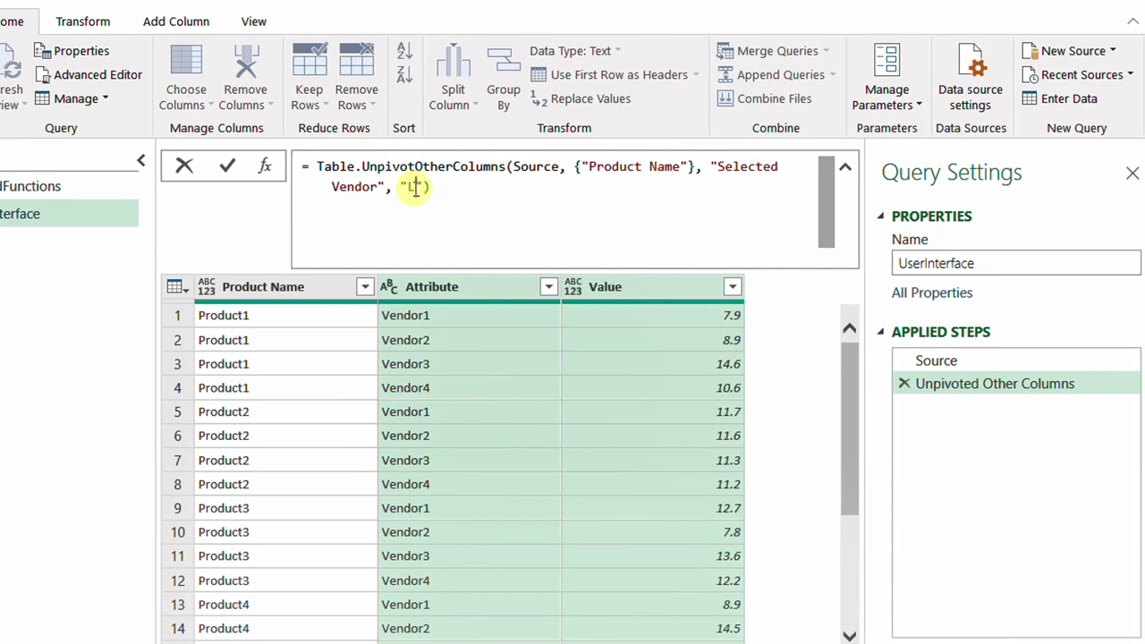
key("Return")
left_click(844, 166)
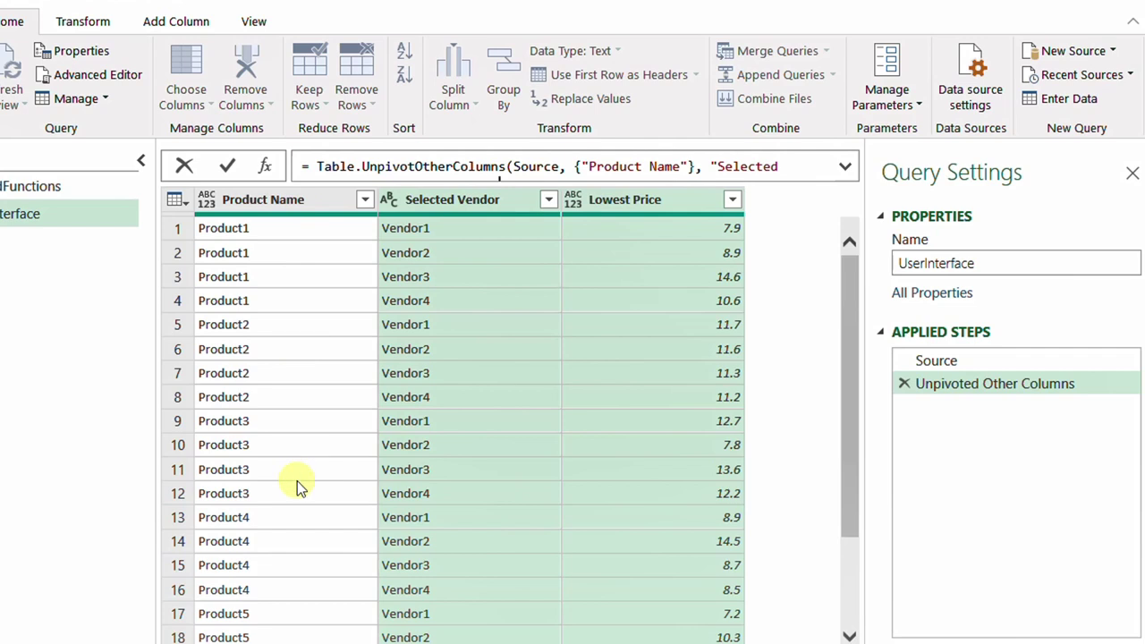
Group the rows by Product Name with a new column named Price that takes the Min of Lowest Price.
left_click(259, 200)
left_click(260, 204)
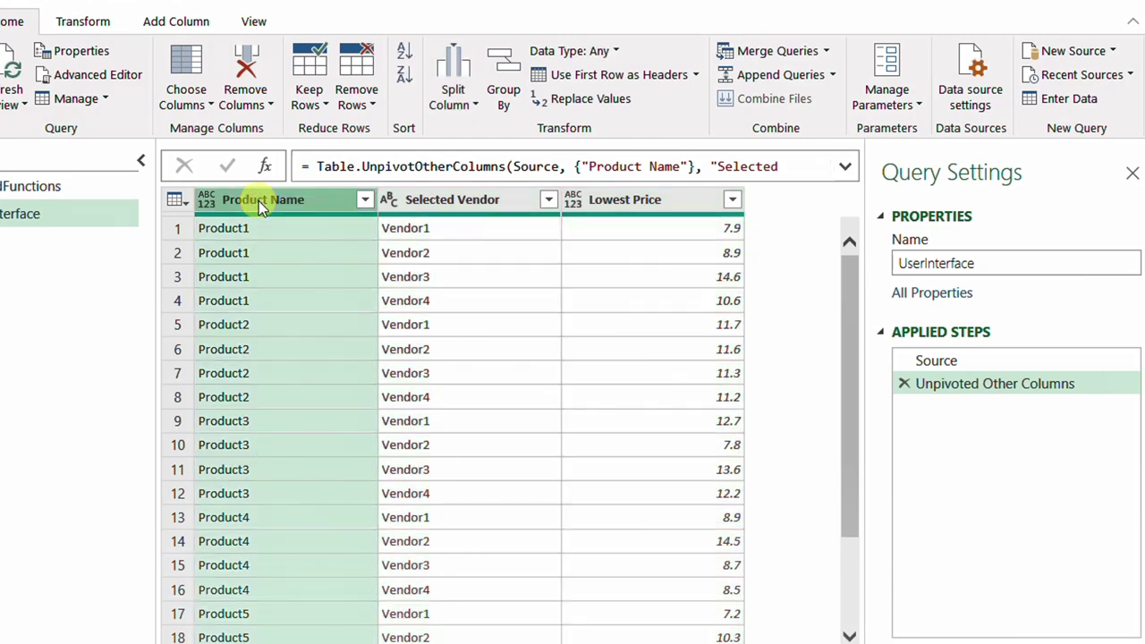
right_click(261, 204)
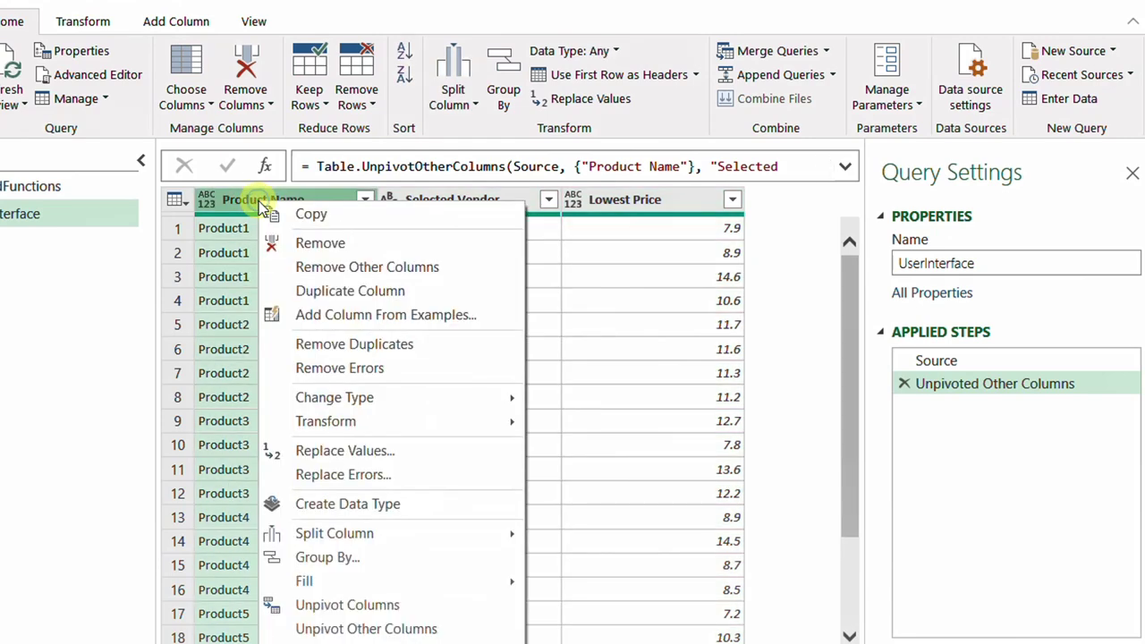
left_click(386, 561)
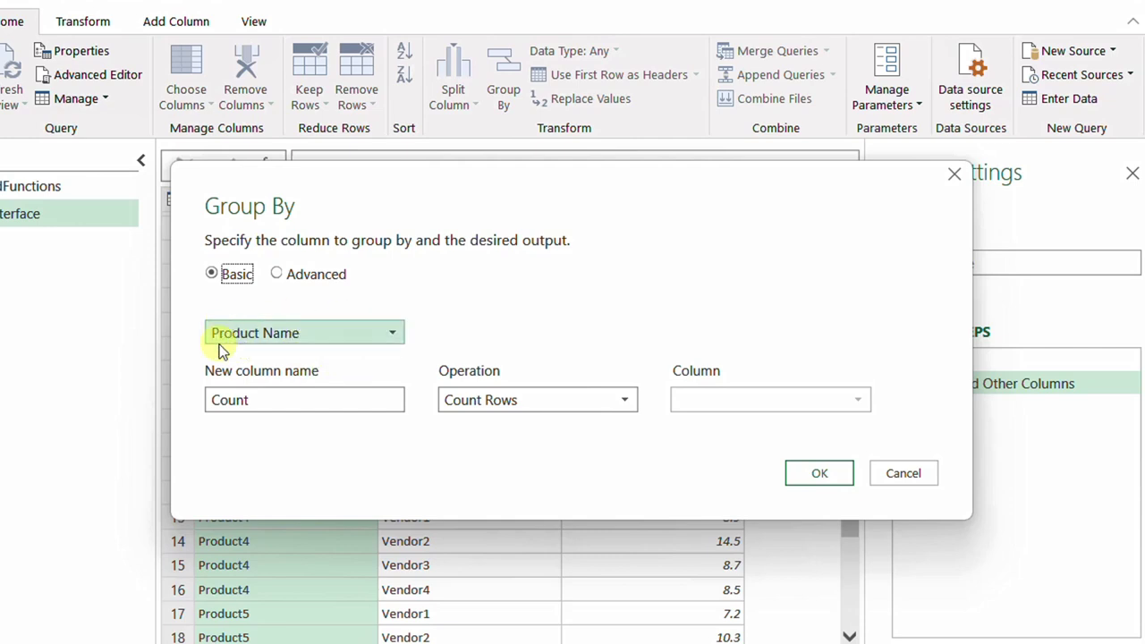
left_click_drag(276, 401, 198, 398)
type("Price")
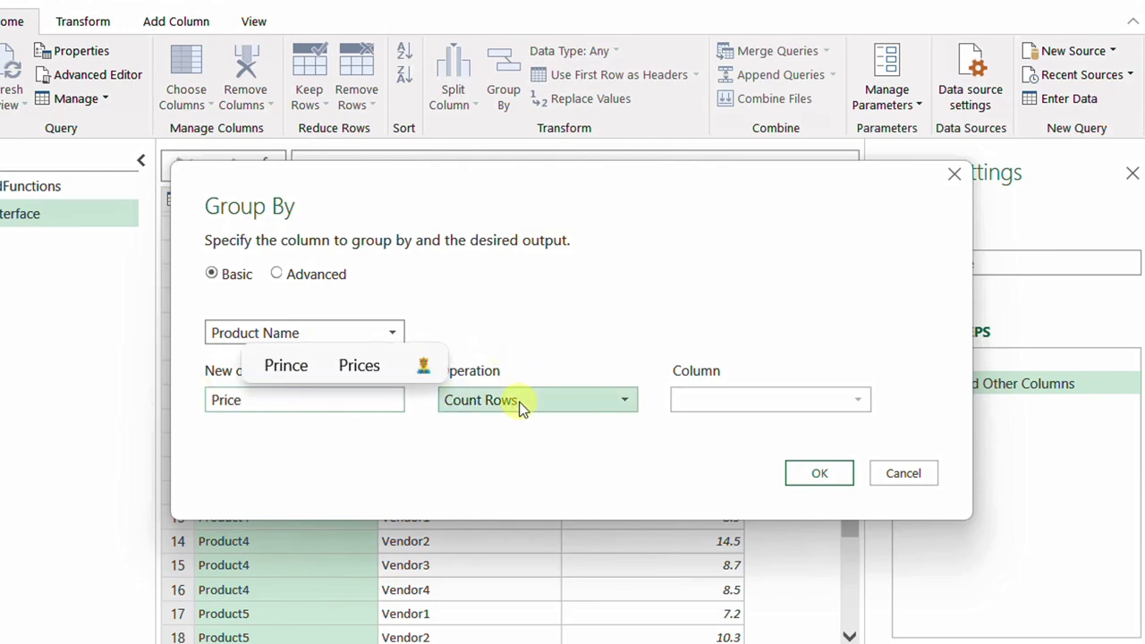
left_click(523, 408)
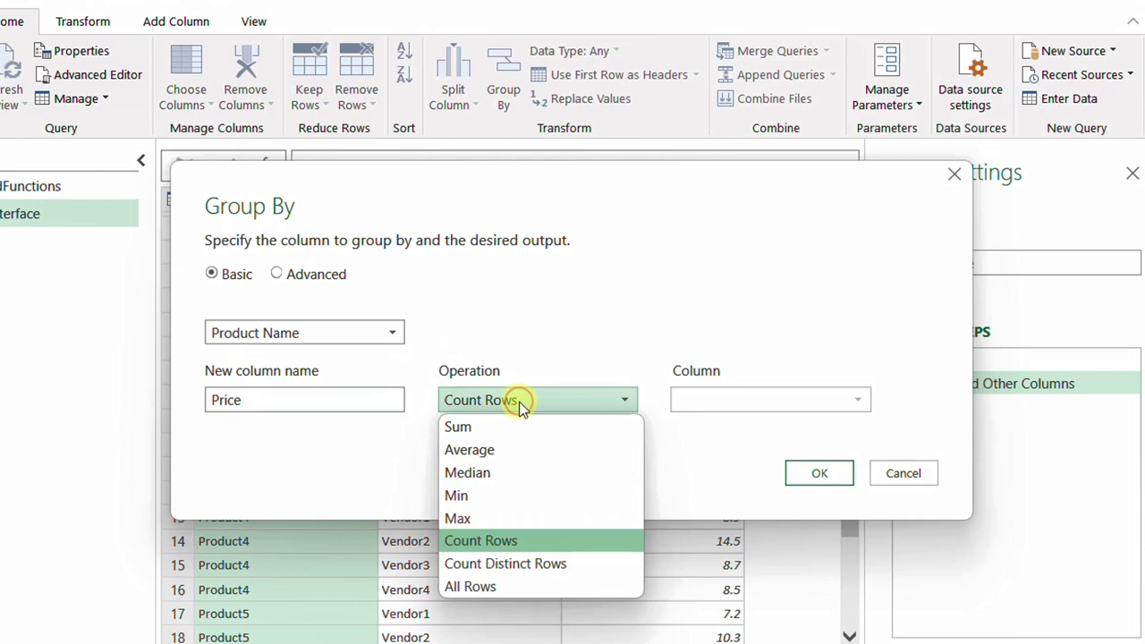
left_click(505, 497)
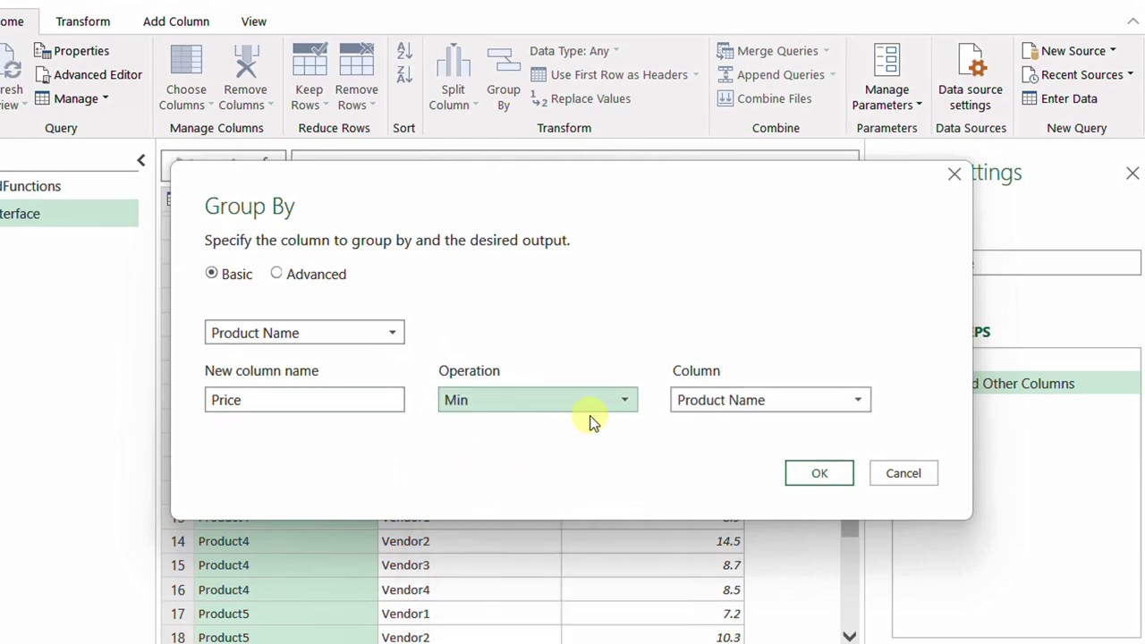
left_click(748, 409)
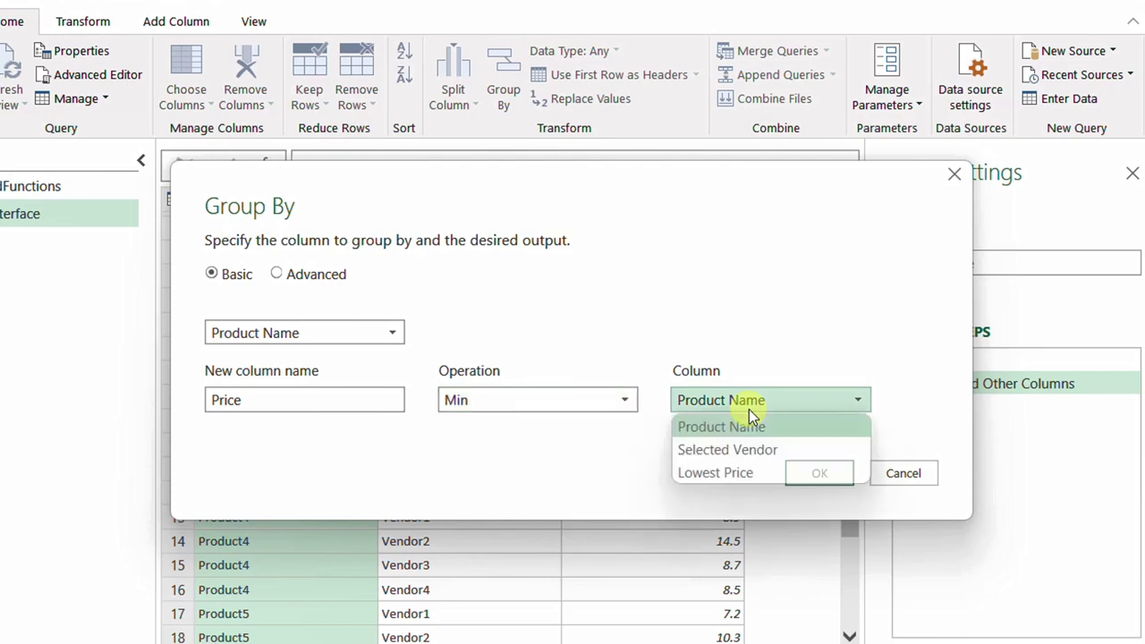
left_click(757, 473)
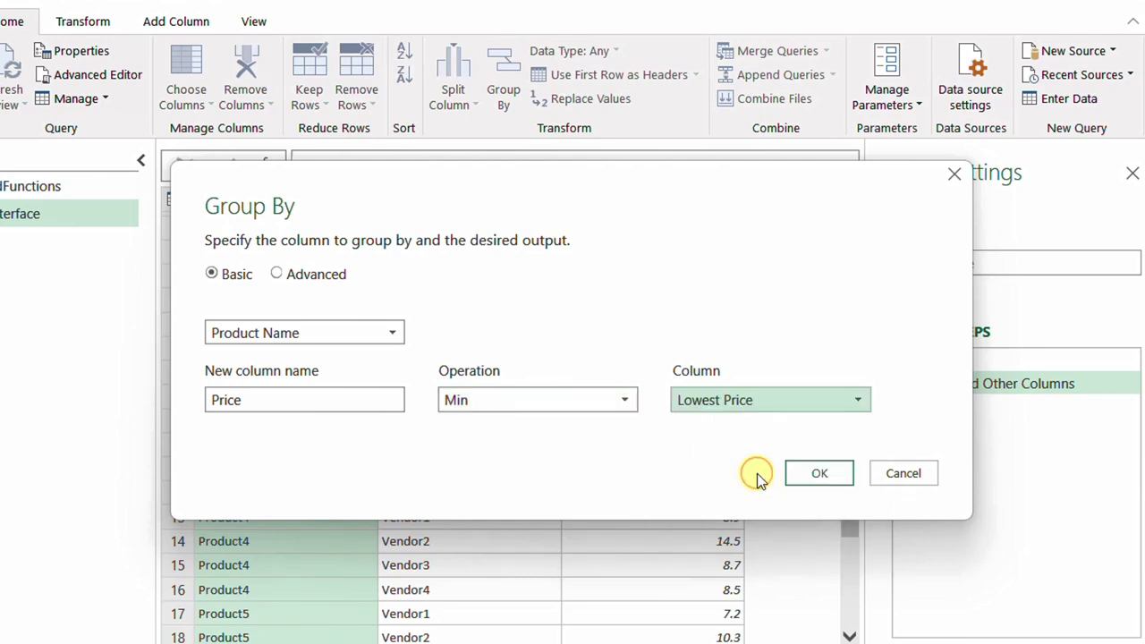
left_click(822, 476)
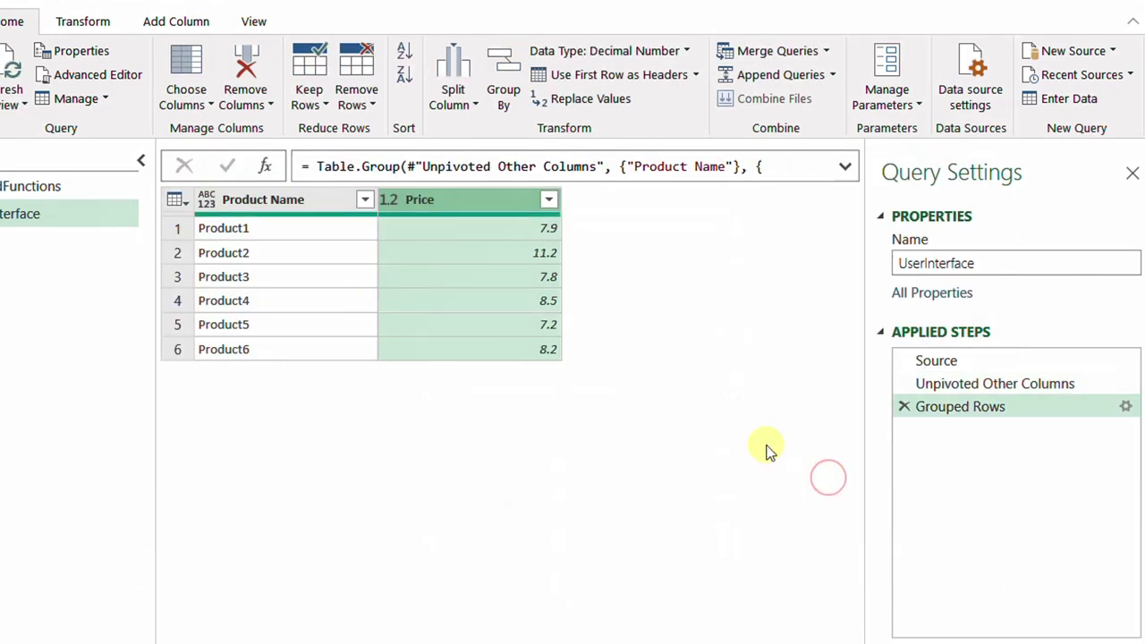
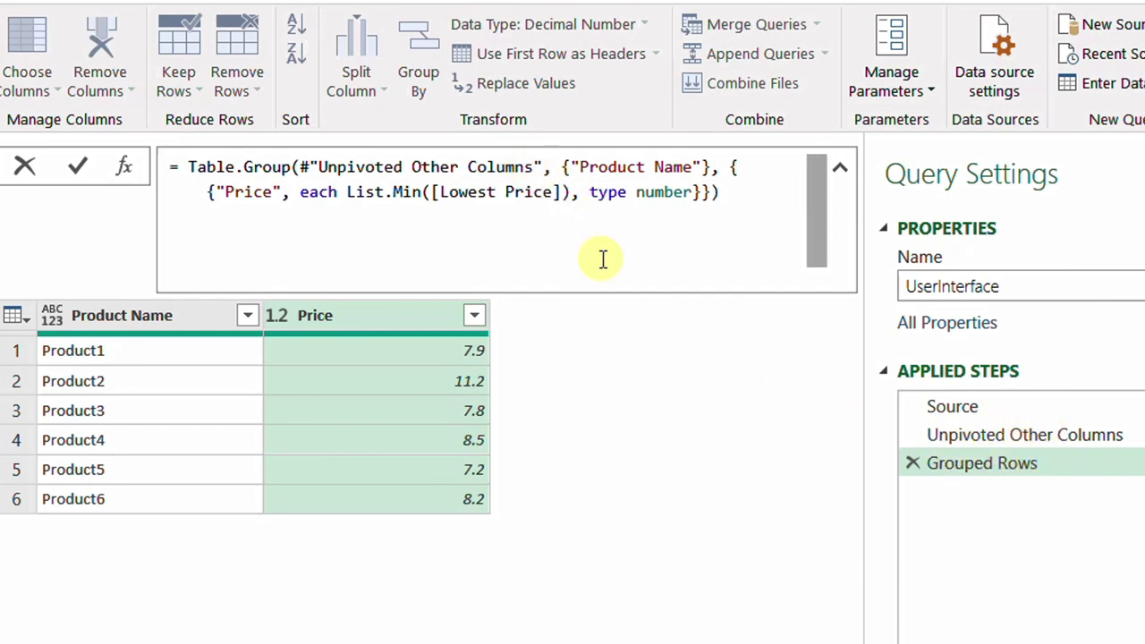
In the Table.Group formula, replace the List.Min function of the Price aggregation with Table.Min.
left_click(565, 169)
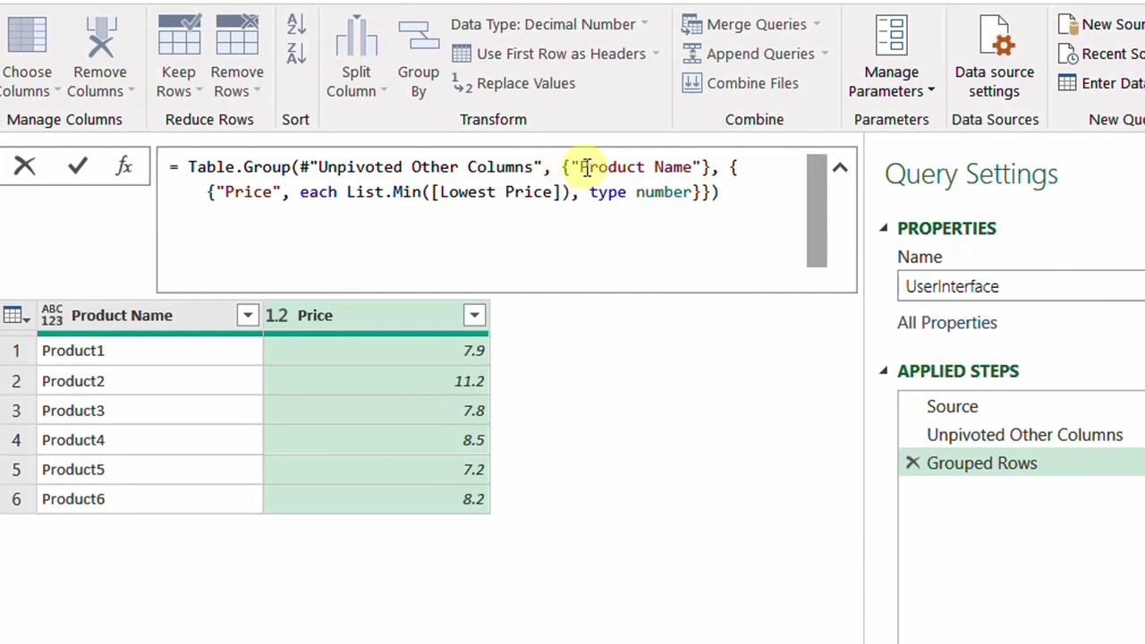
left_click(735, 168)
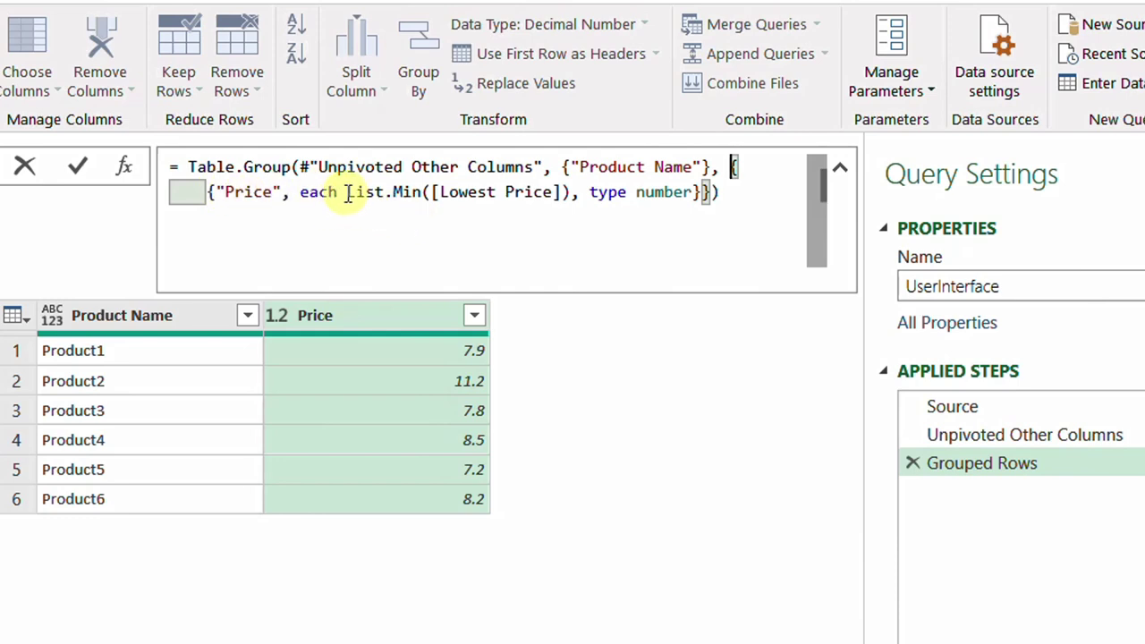
left_click_drag(348, 193, 572, 191)
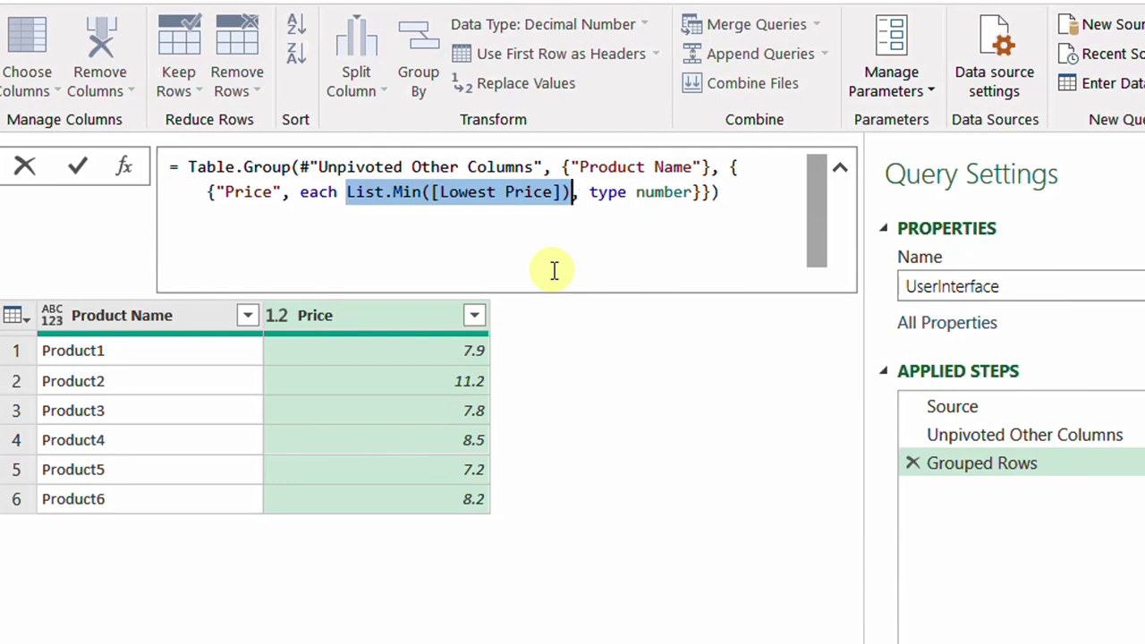
left_click(486, 233)
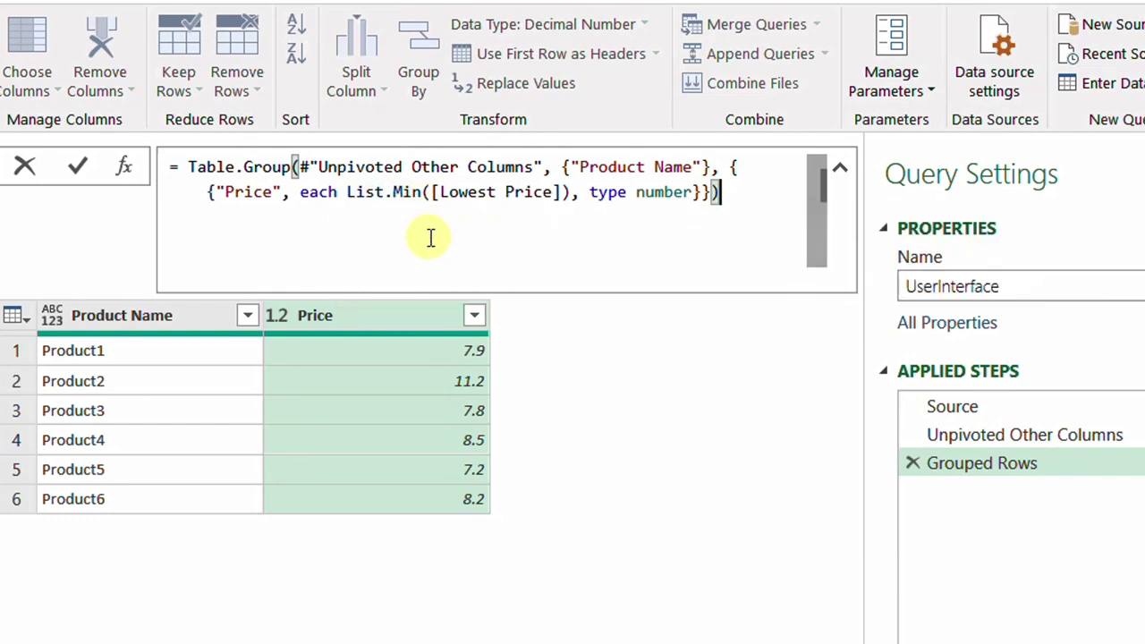
left_click(386, 194)
key("BackSpace")
key("BackSpace")
key("BackSpace")
key("BackSpace")
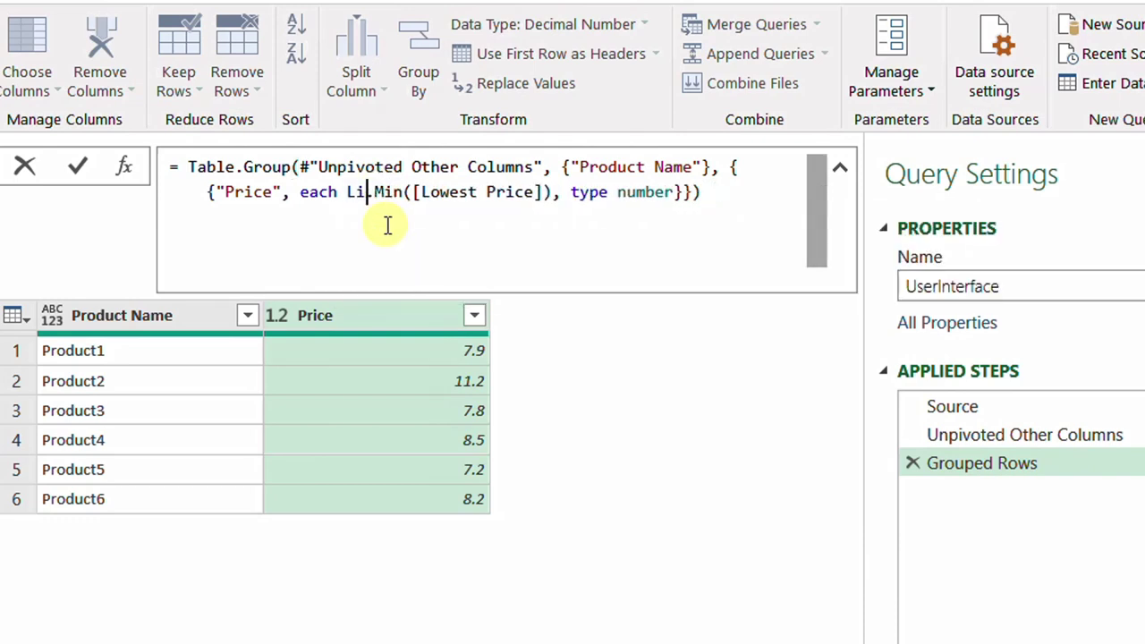
type("Table")
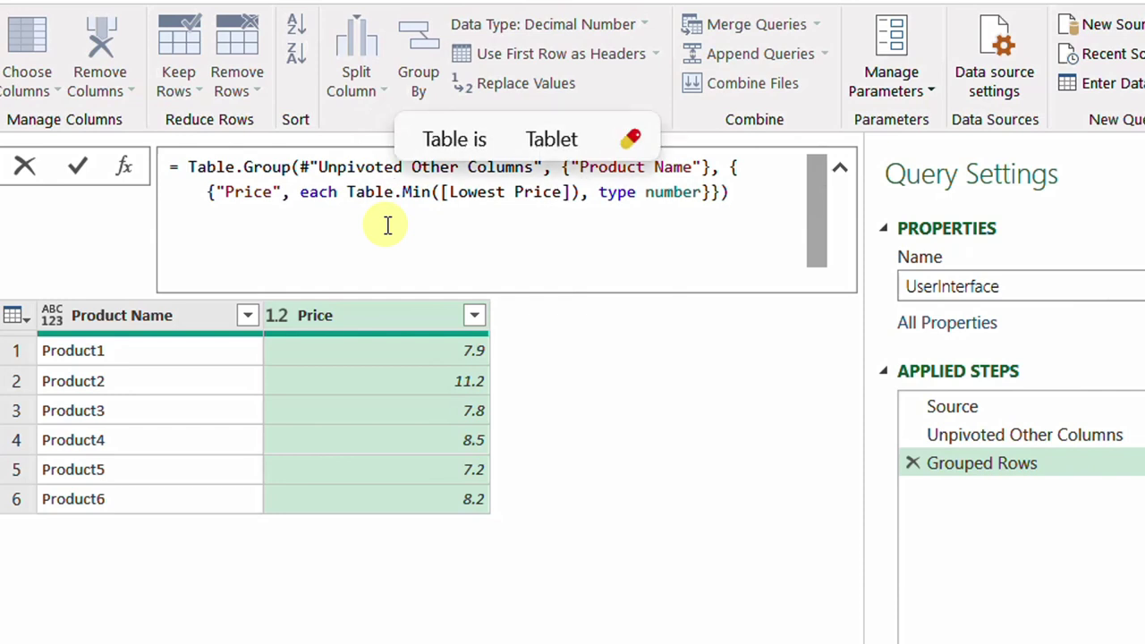
Replace the [Lowest Price] argument of Table.Min with _,"Lowest Price" so it compares whole rows of each group.
left_click(569, 192)
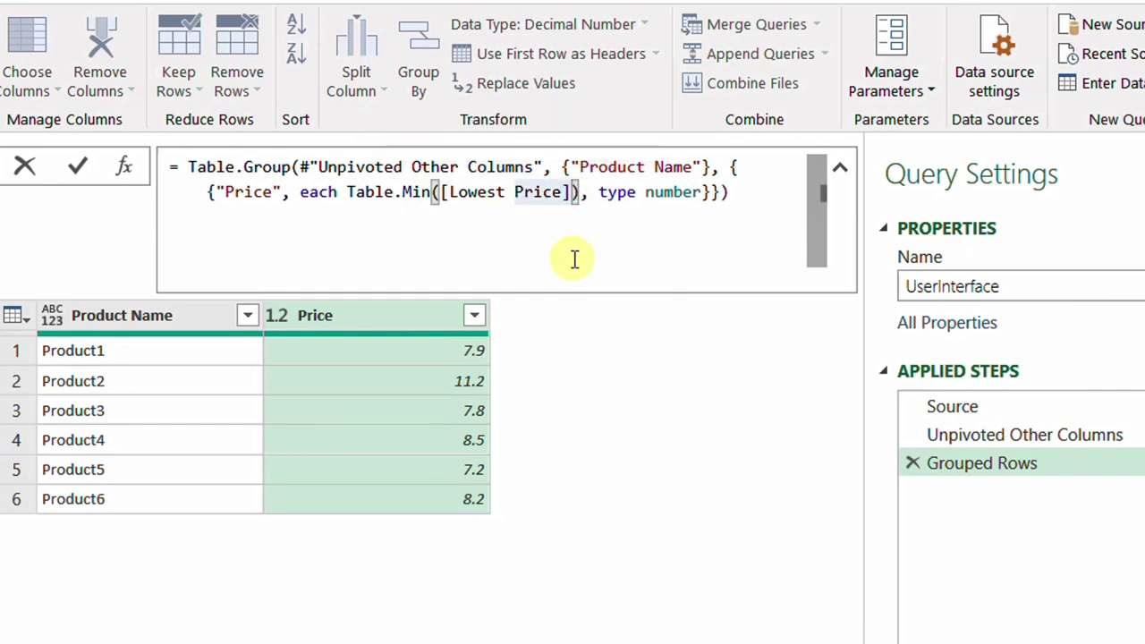
key("BackSpace")
key("BackSpace")
key("BackSpace")
key("BackSpace")
key("BackSpace")
key("BackSpace")
key("BackSpace")
key("BackSpace")
key("BackSpace")
key("BackSpace")
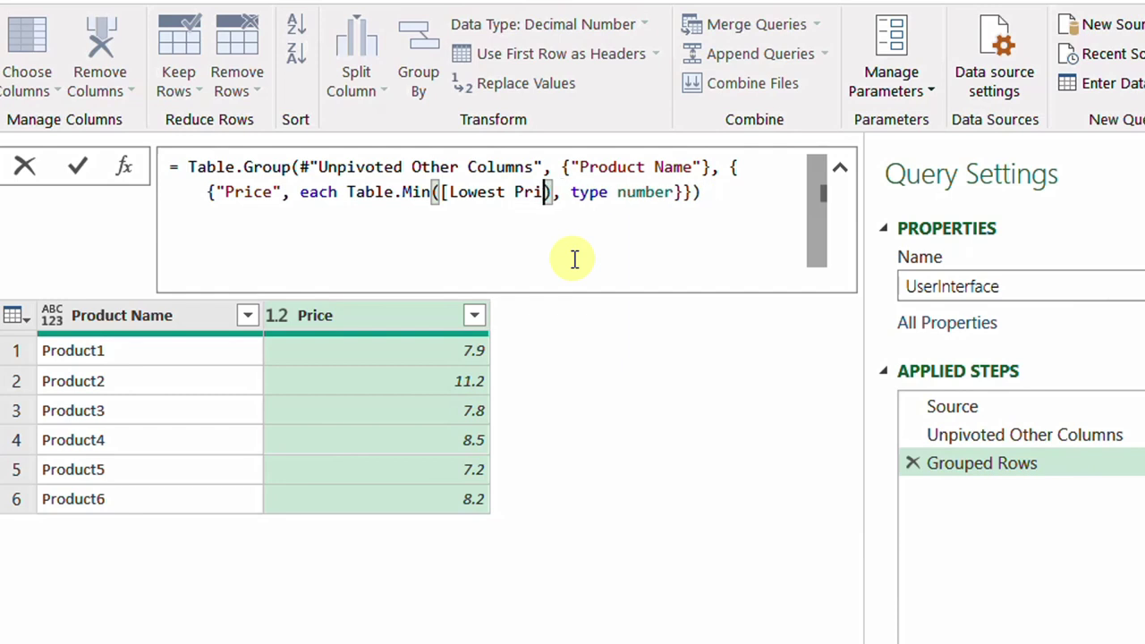
key("BackSpace")
key("BackSpace")
key("BackSpace")
key("BackSpace")
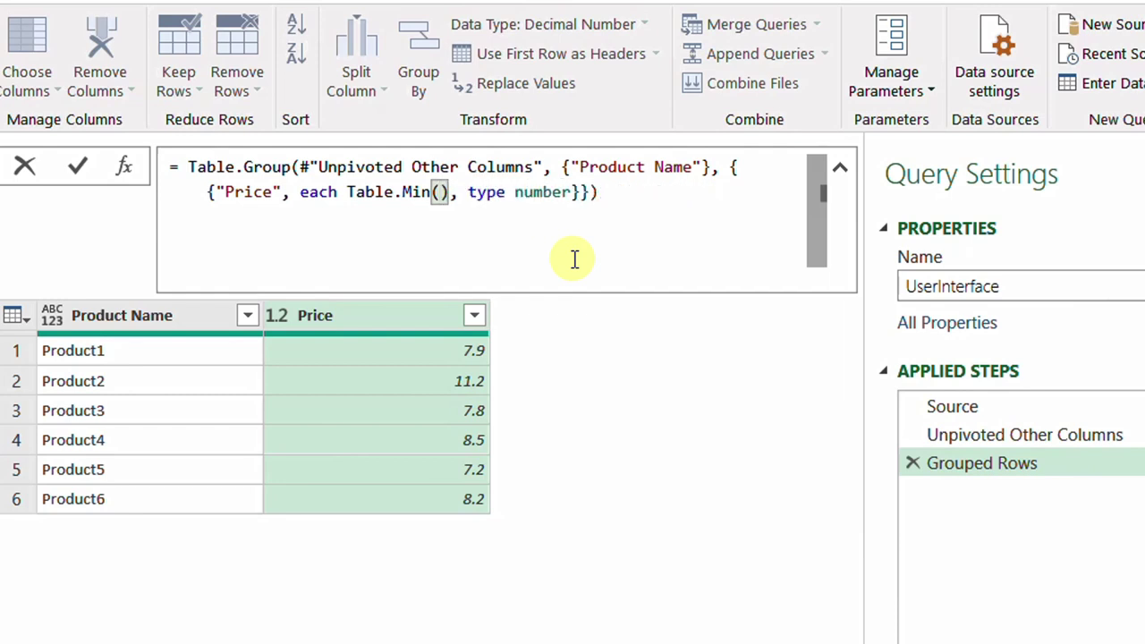
type("_")
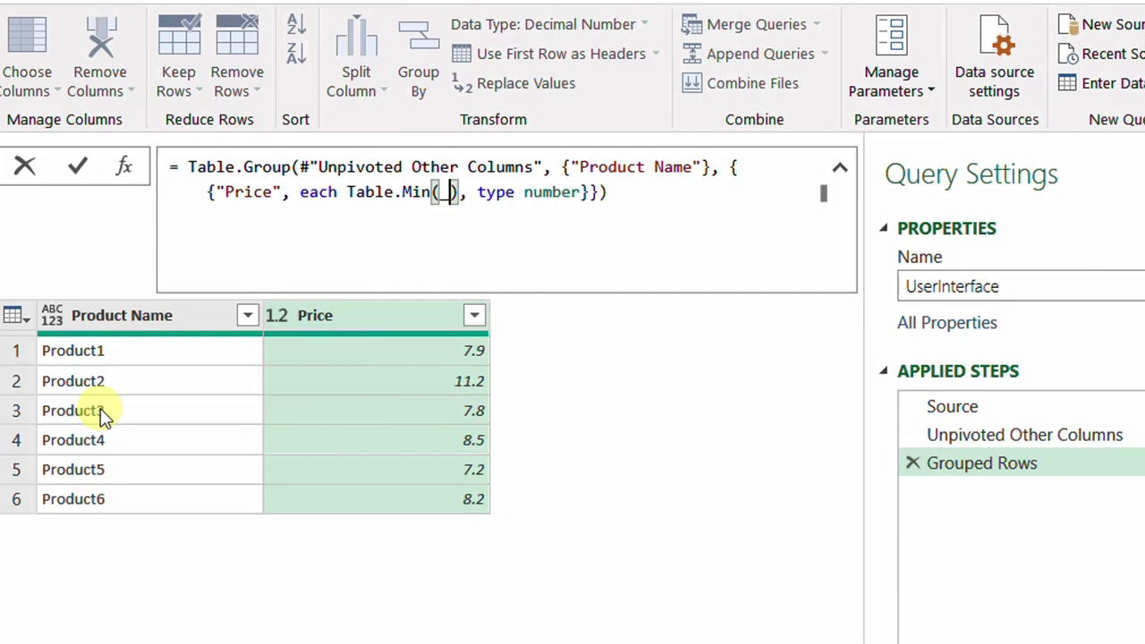
type(",")
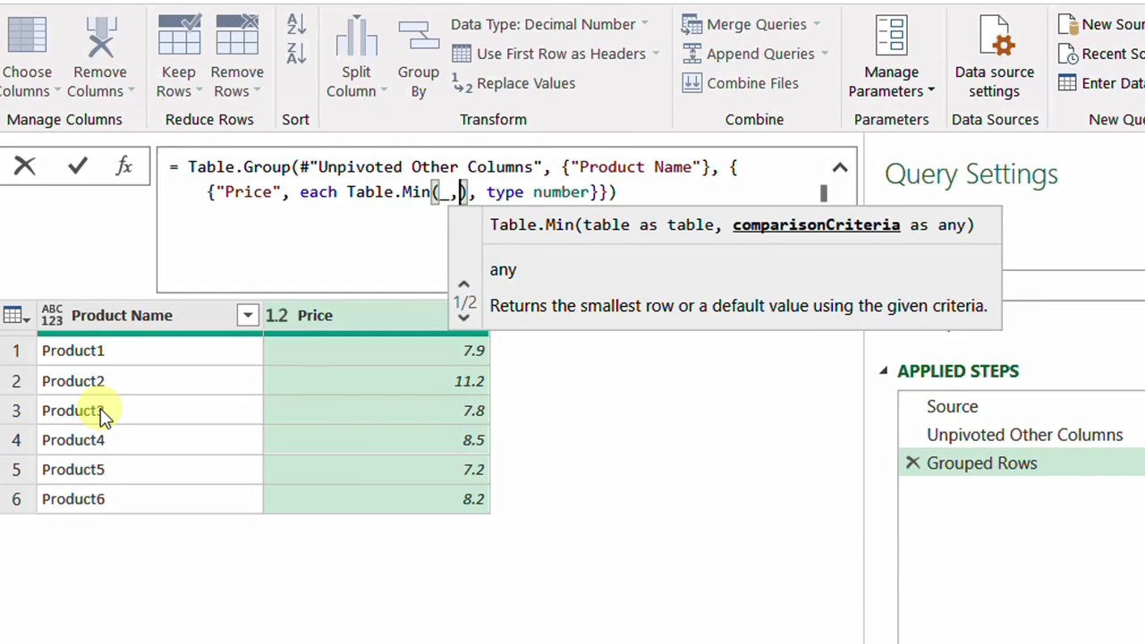
type("\"")
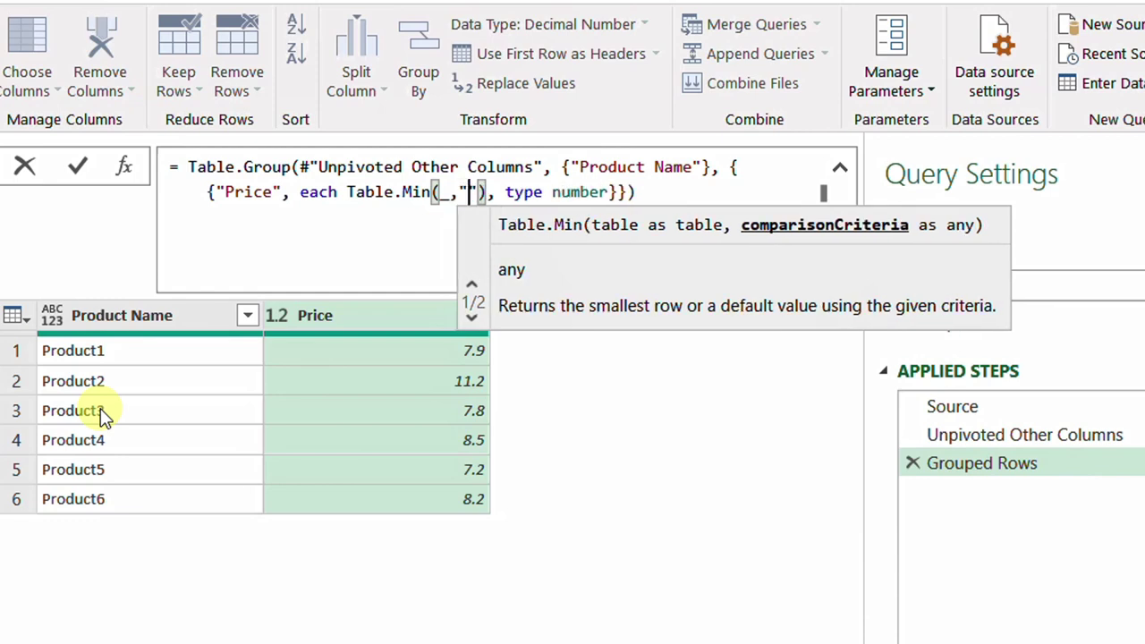
type("Lowest Price")
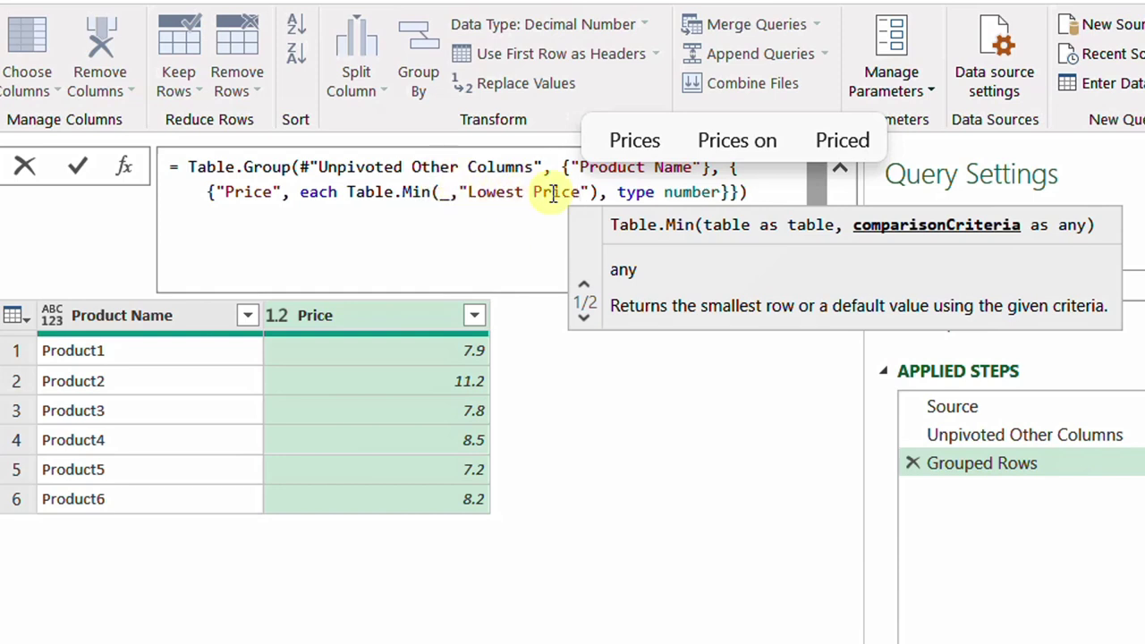
Change the Price aggregation's type in the formula from number to record and commit the formula.
double_click(680, 193)
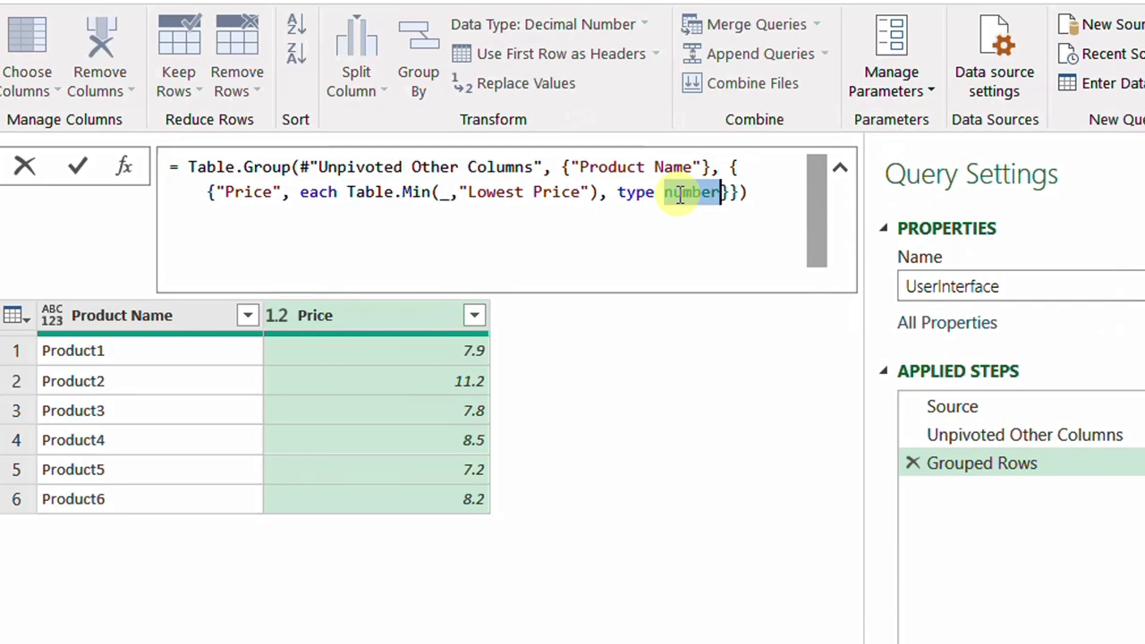
type("record")
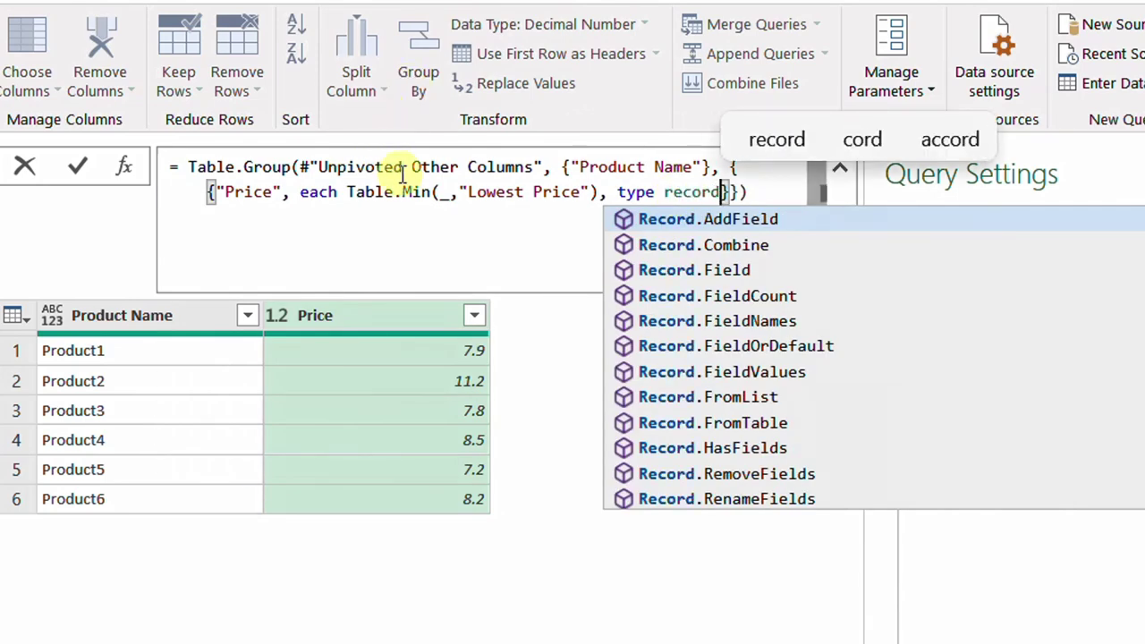
left_click(412, 192)
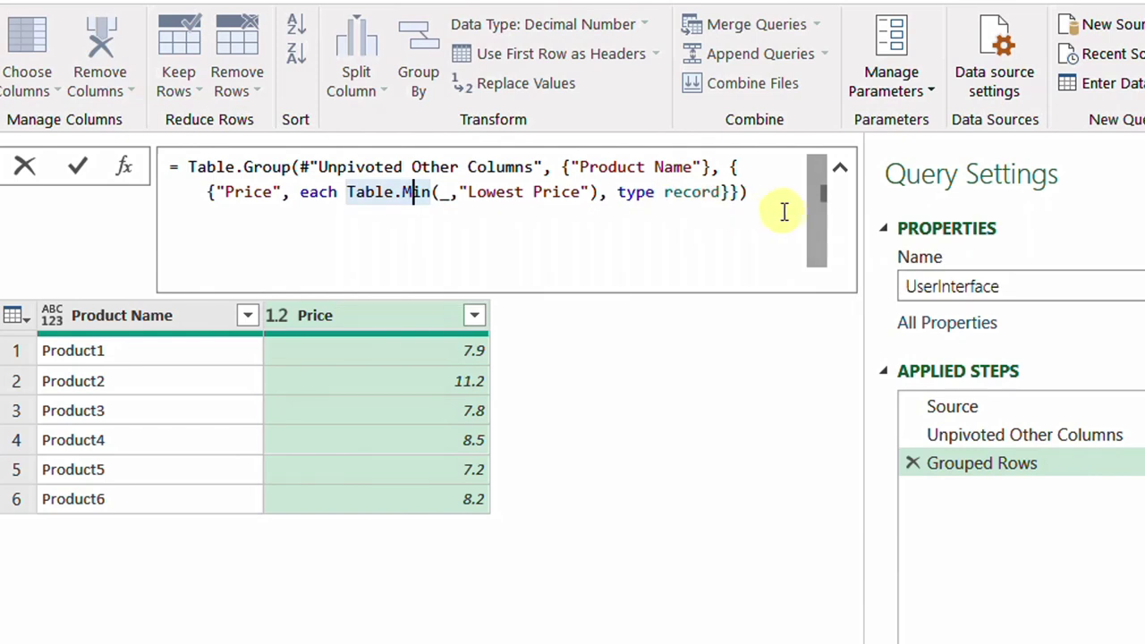
left_click(78, 164)
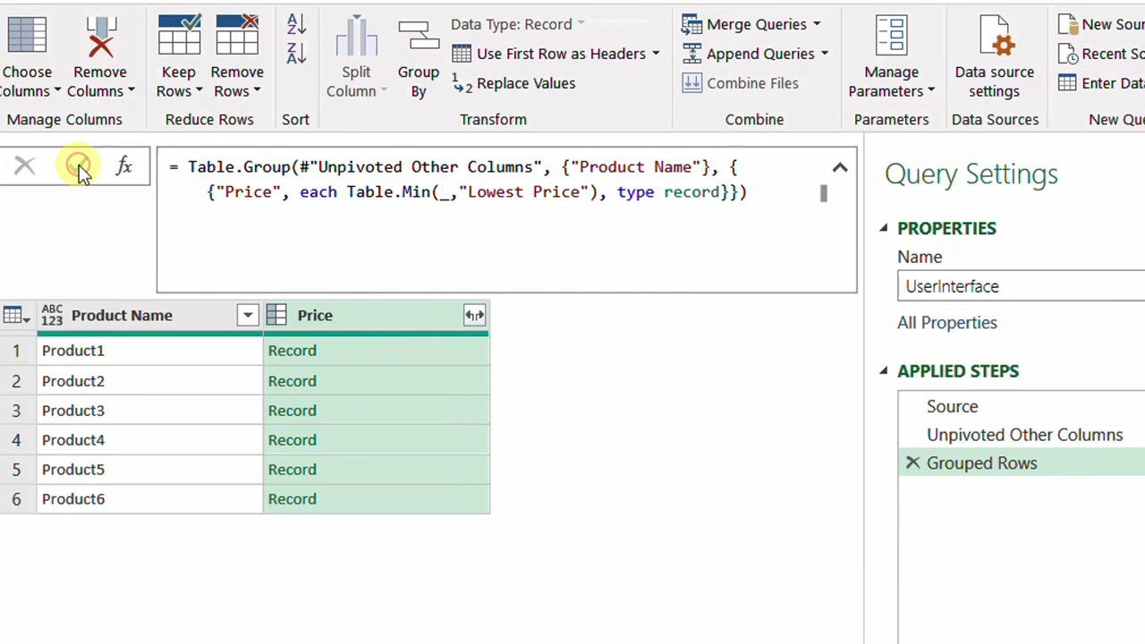
Preview Product1's record, and expand the Price column to Selected Vendor and Lowest Price only, without the original column name as prefix.
left_click(425, 358)
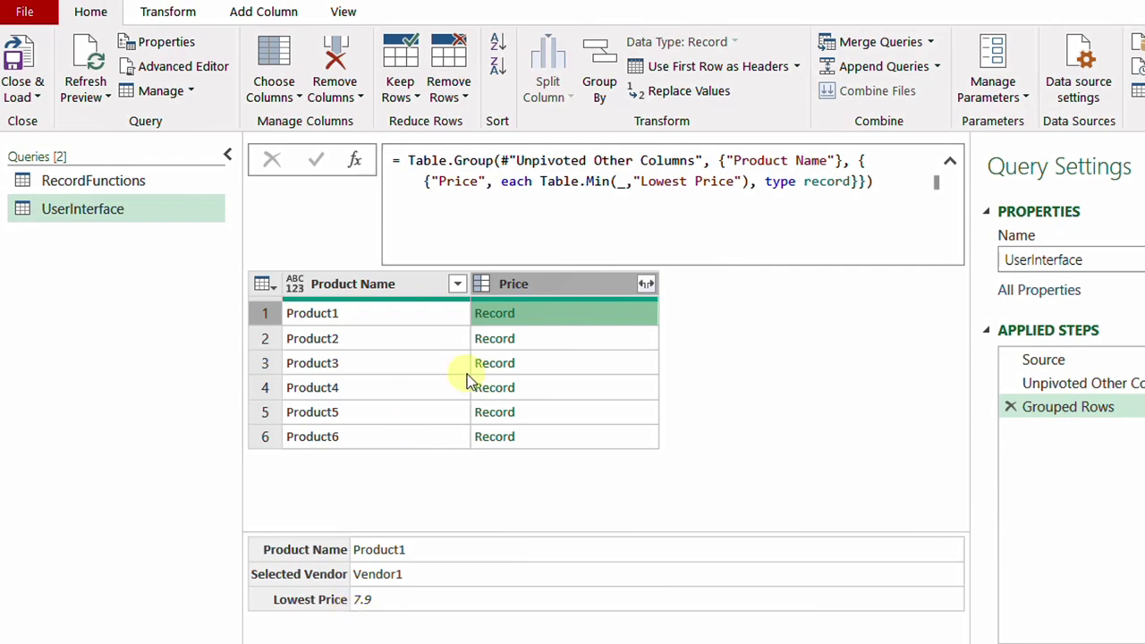
left_click(646, 287)
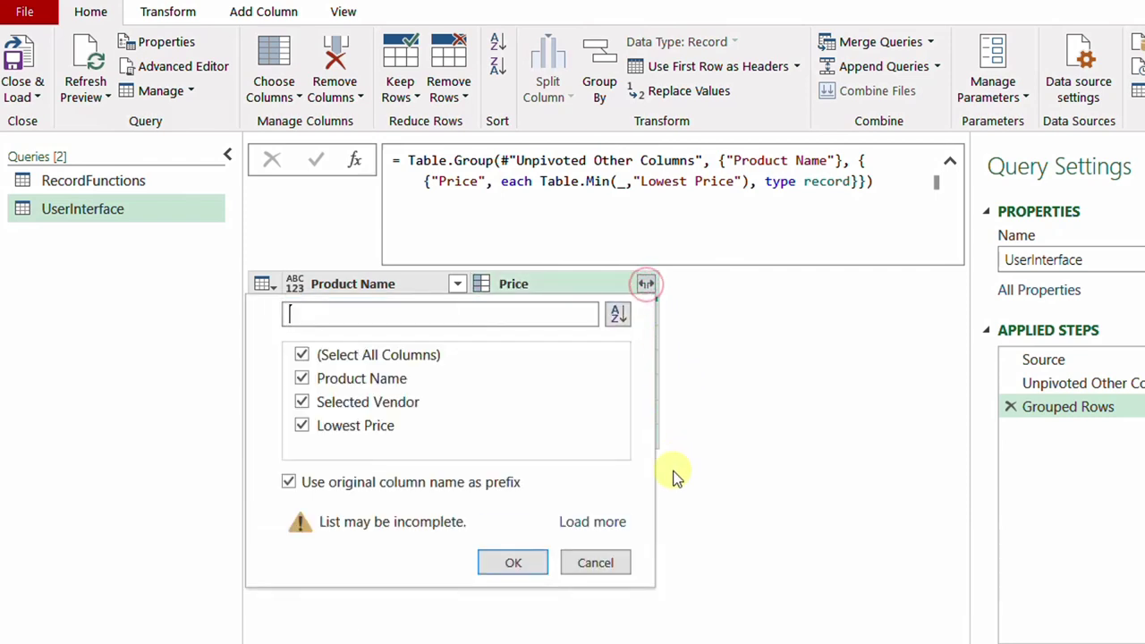
left_click(367, 482)
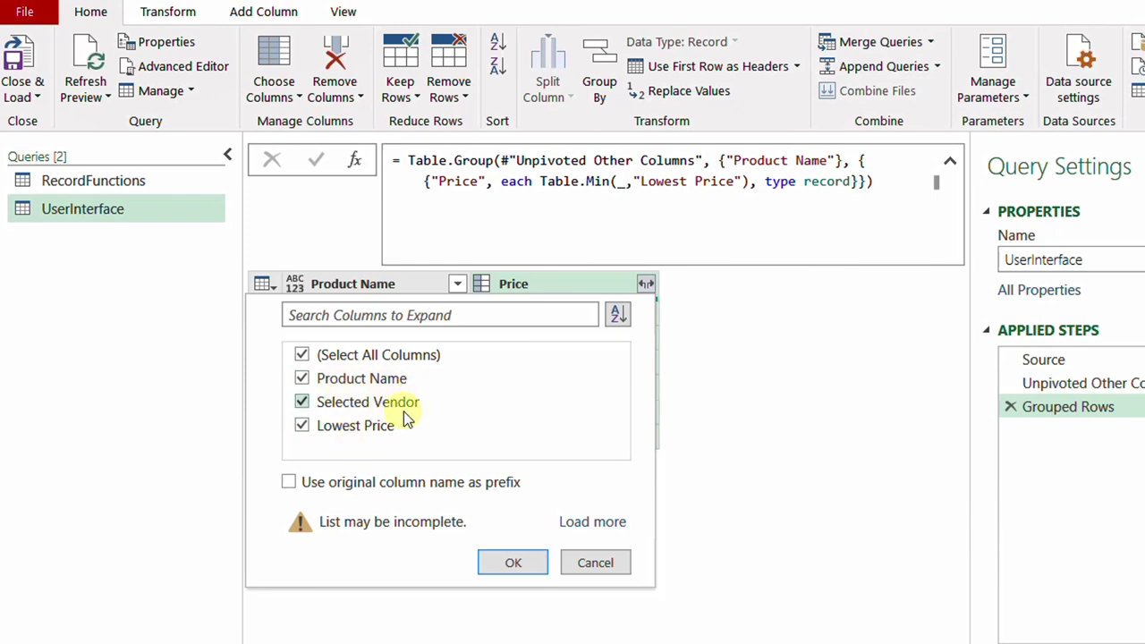
left_click(302, 378)
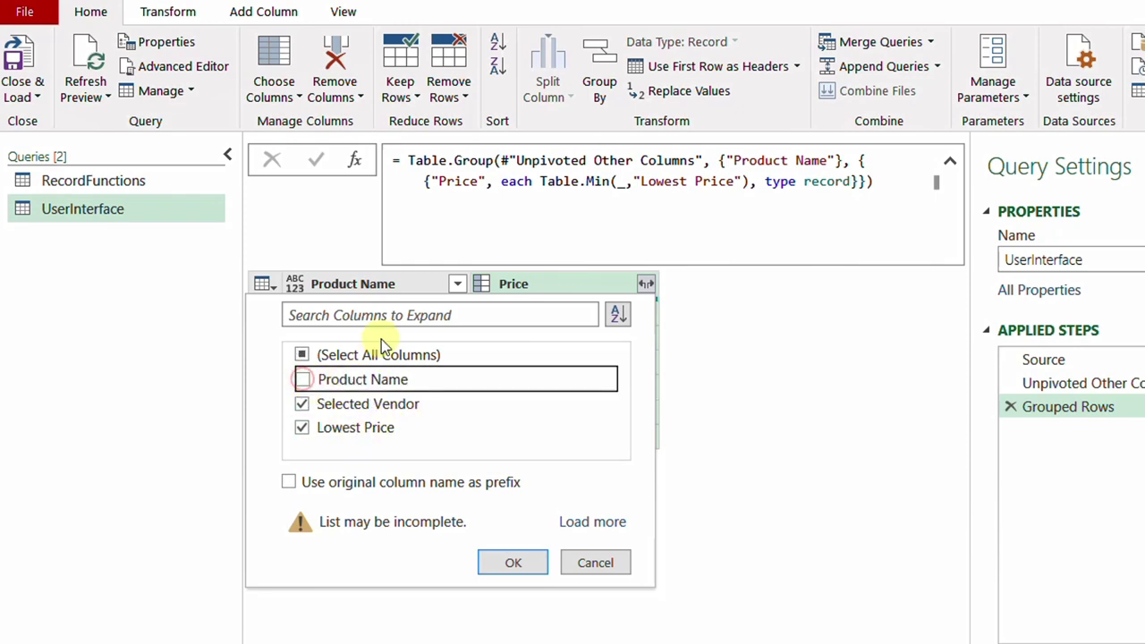
left_click(524, 565)
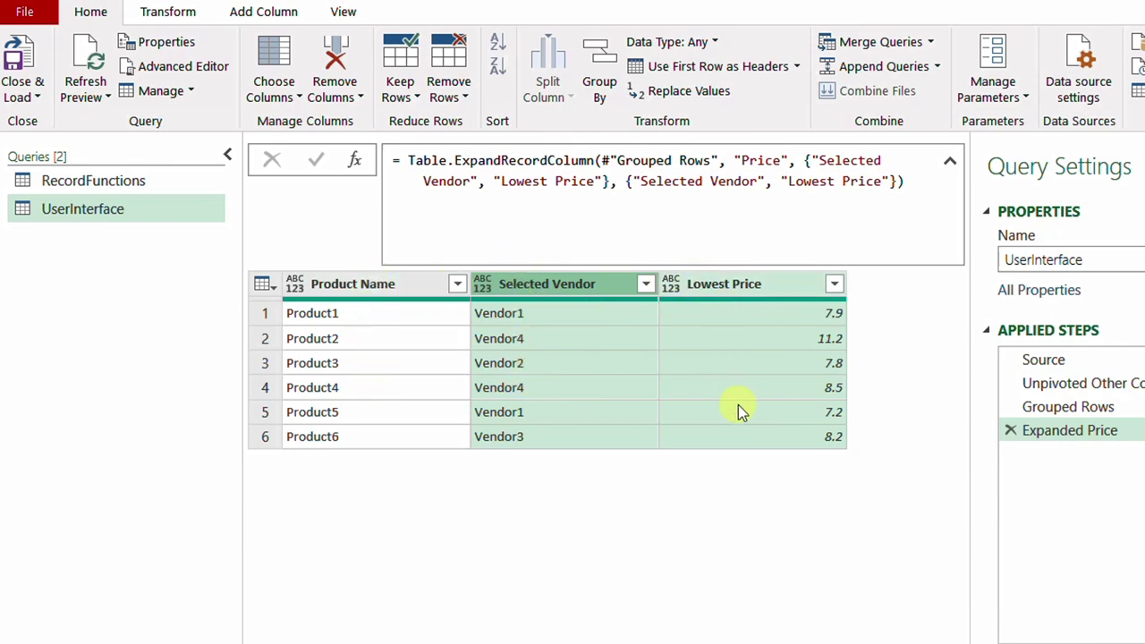
Compare the RecordFunctions query's Lowest Price and Selected Vendor columns with the UserInterface query's result and its Table.ExpandRecordColumn formula.
left_click(135, 184)
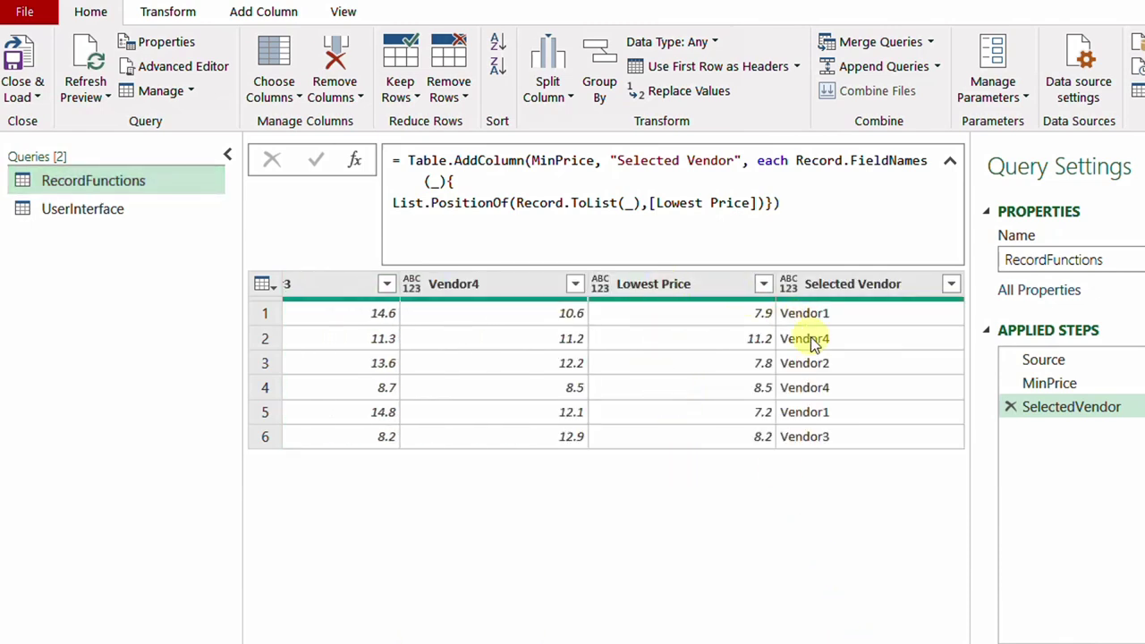
left_click(94, 220)
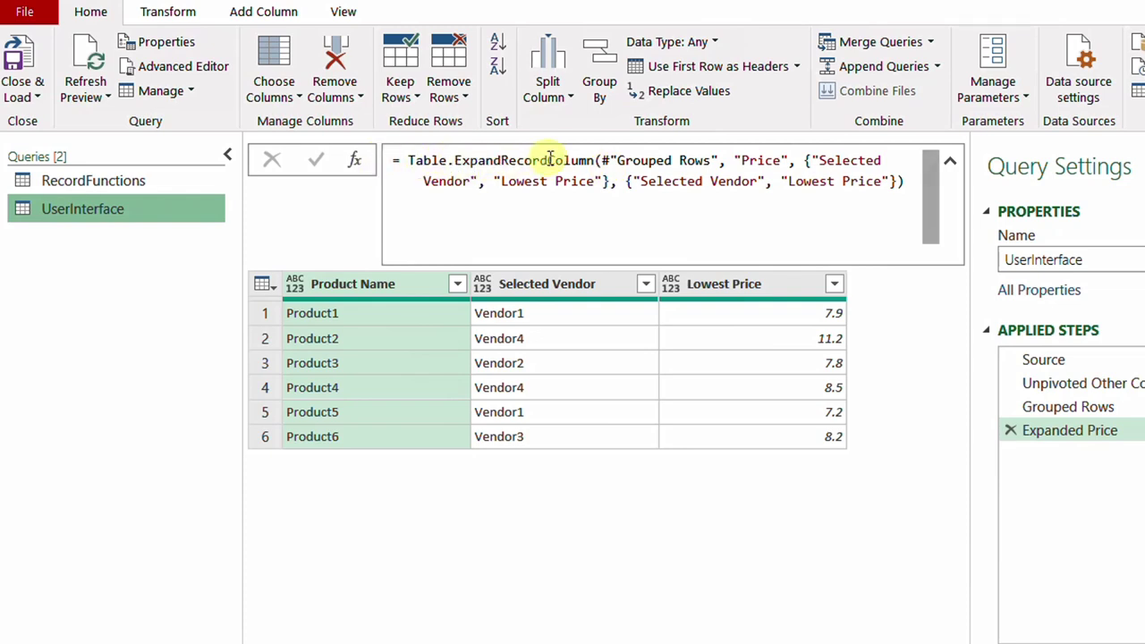
left_click_drag(597, 160, 408, 160)
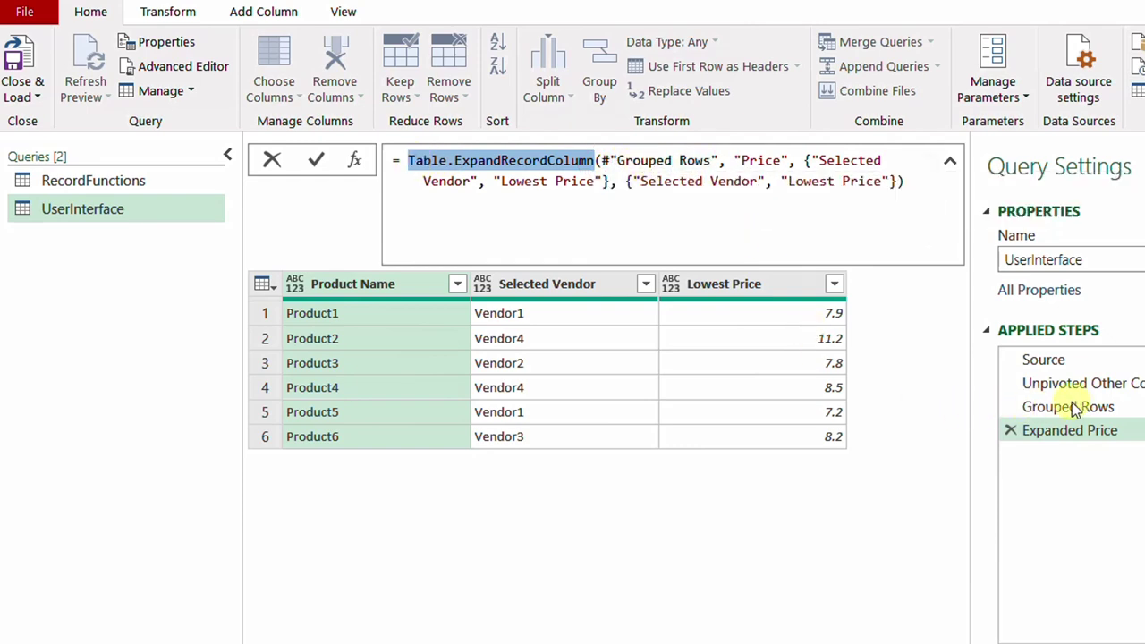
Examine the Table.ExpandRecordColumn arguments: the Price column from Grouped Rows and the two lists of field and new column names.
left_click(751, 163)
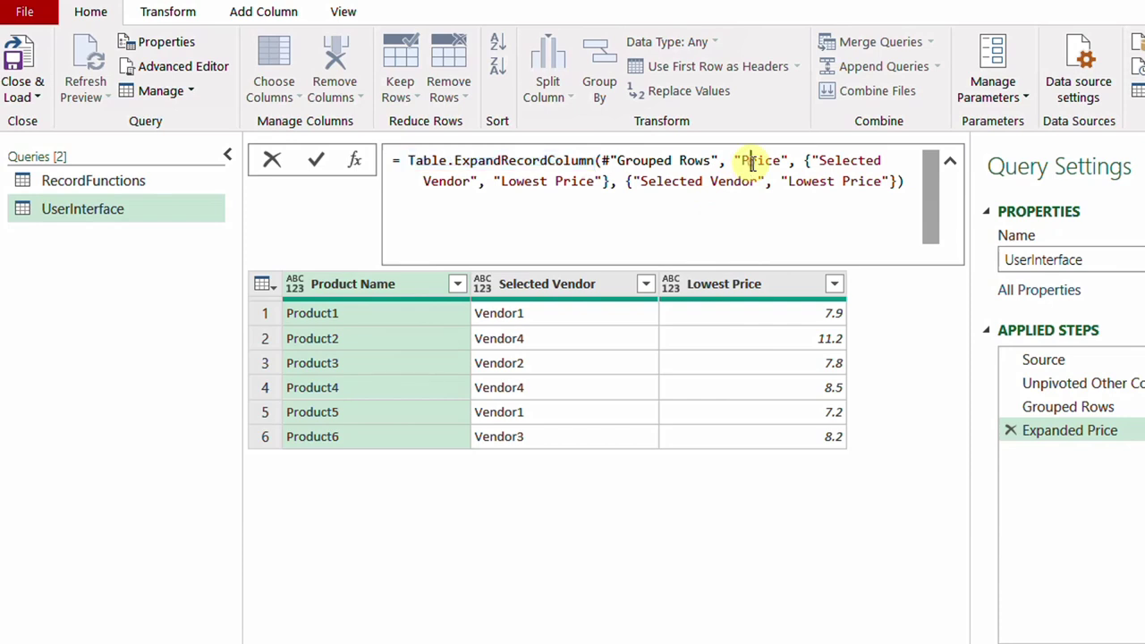
double_click(751, 162)
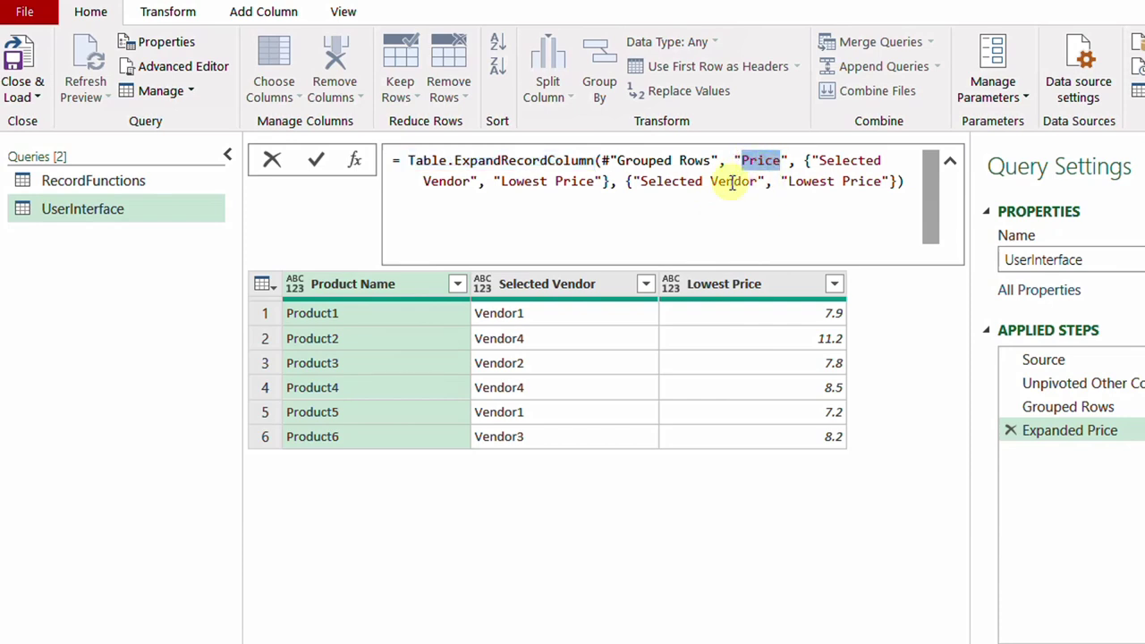
left_click(1057, 410)
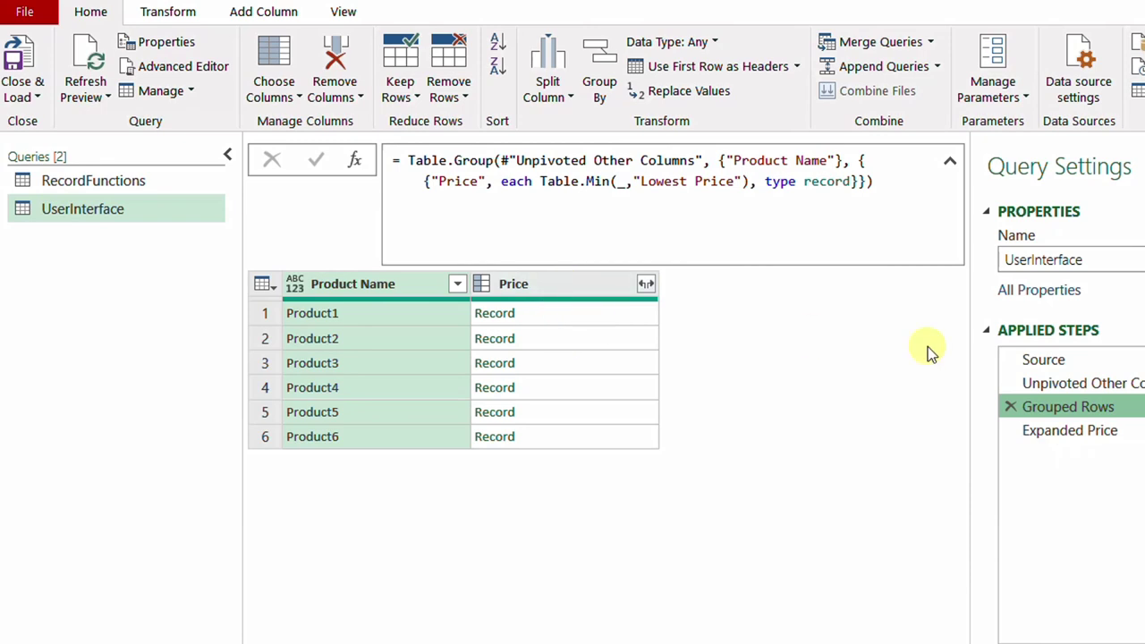
left_click(1082, 433)
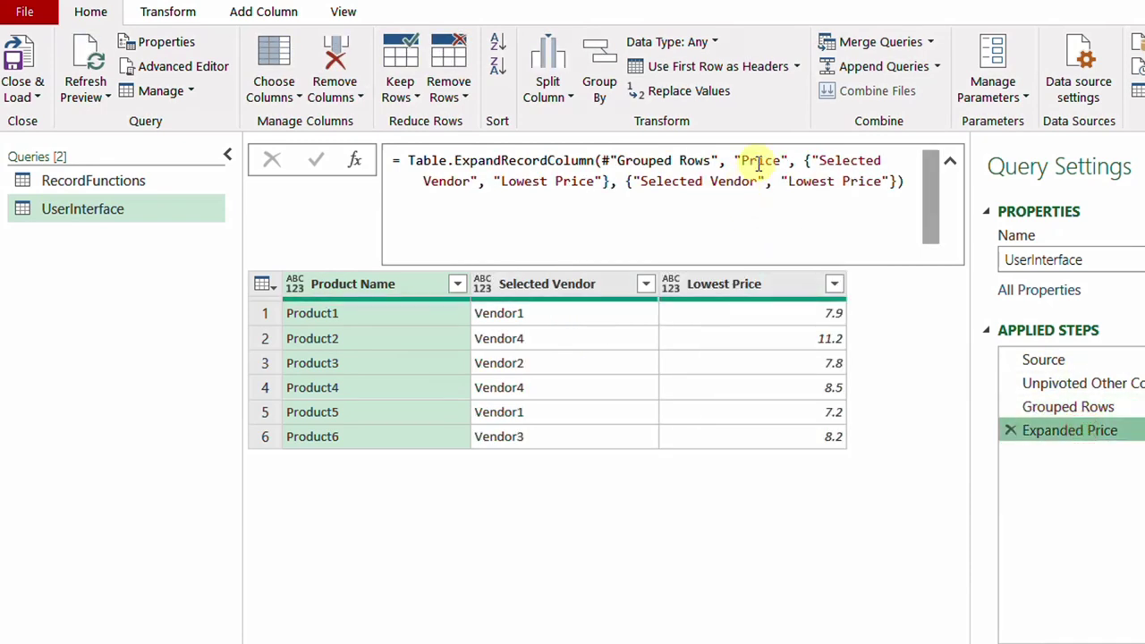
left_click(804, 161)
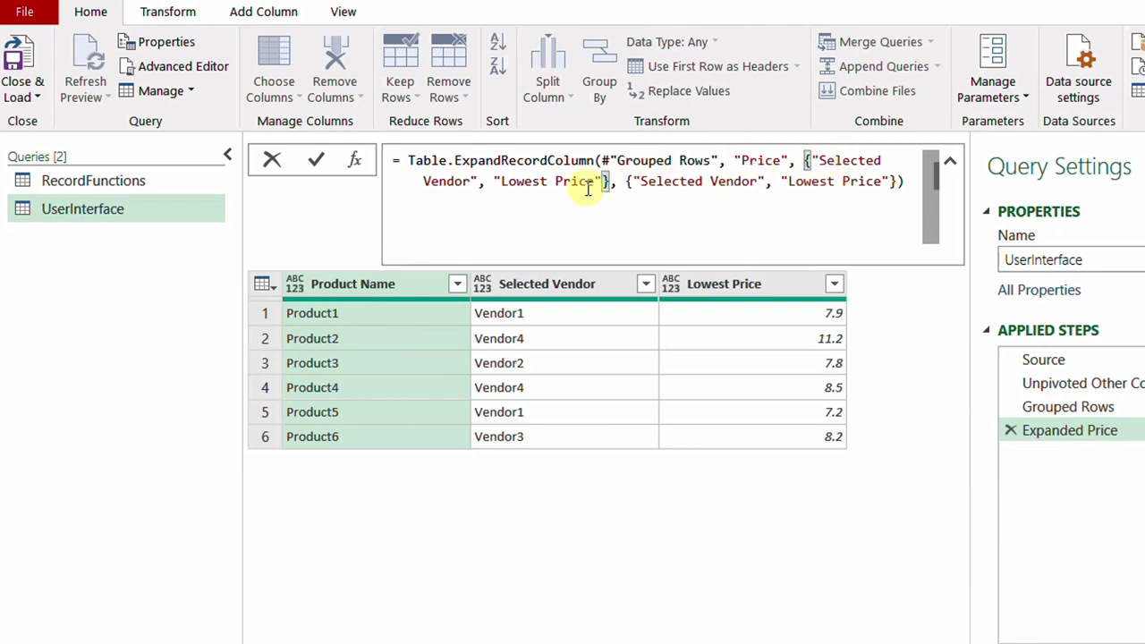
left_click(625, 181)
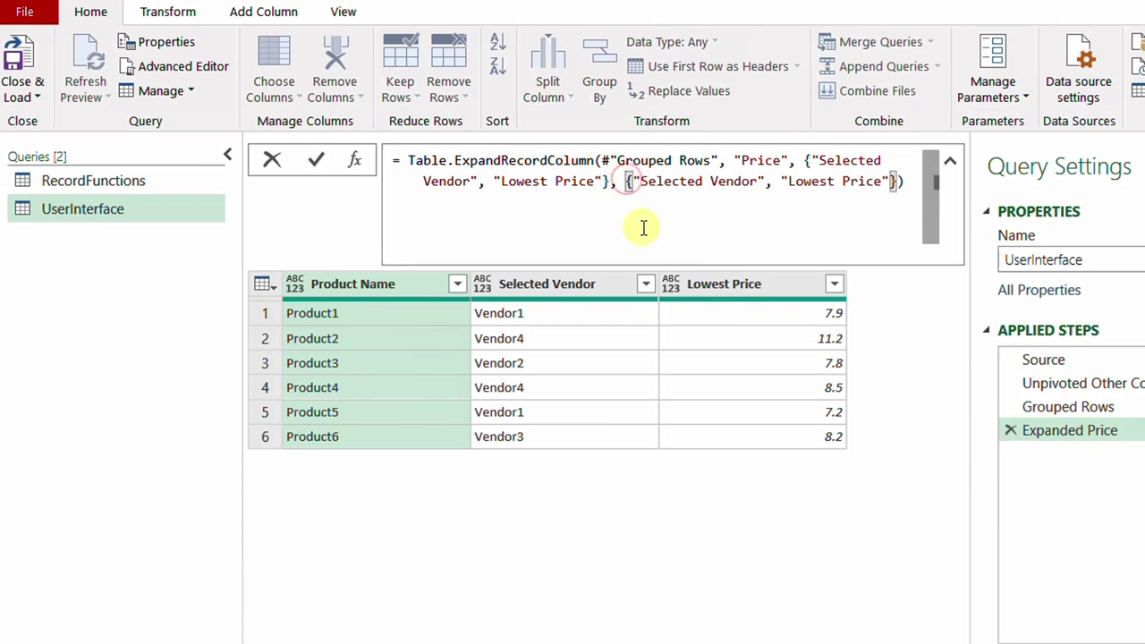
Remove the second list, {"Selected Vendor", "Lowest Price"}, from the Table.ExpandRecordColumn formula, keeping only the field names list.
left_click(746, 214)
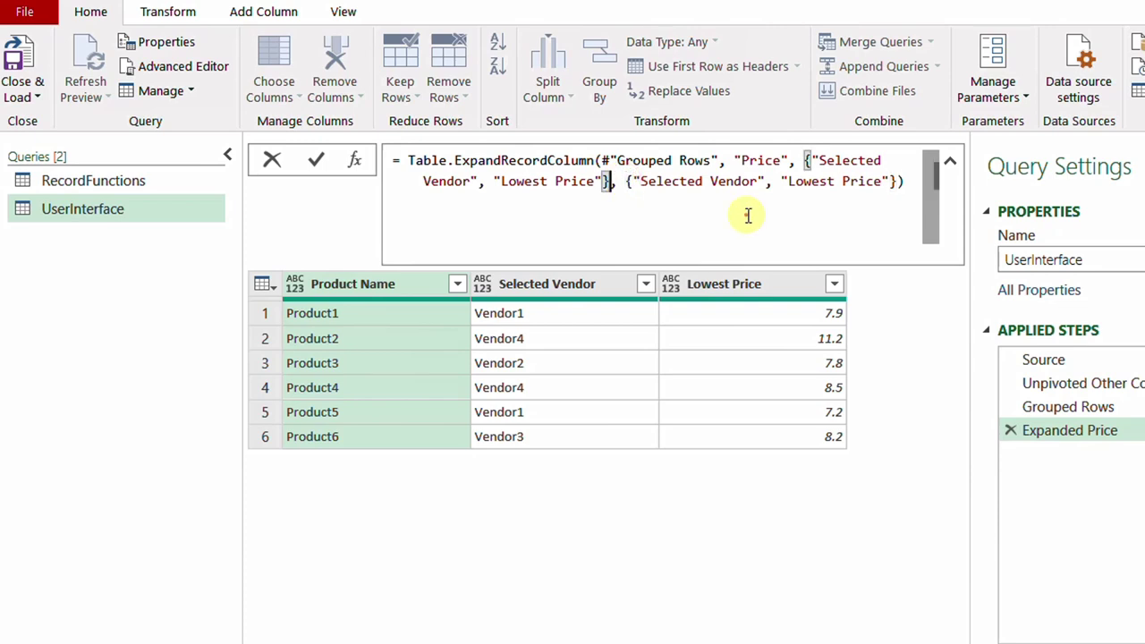
left_click_drag(897, 181, 610, 182)
key("Delete")
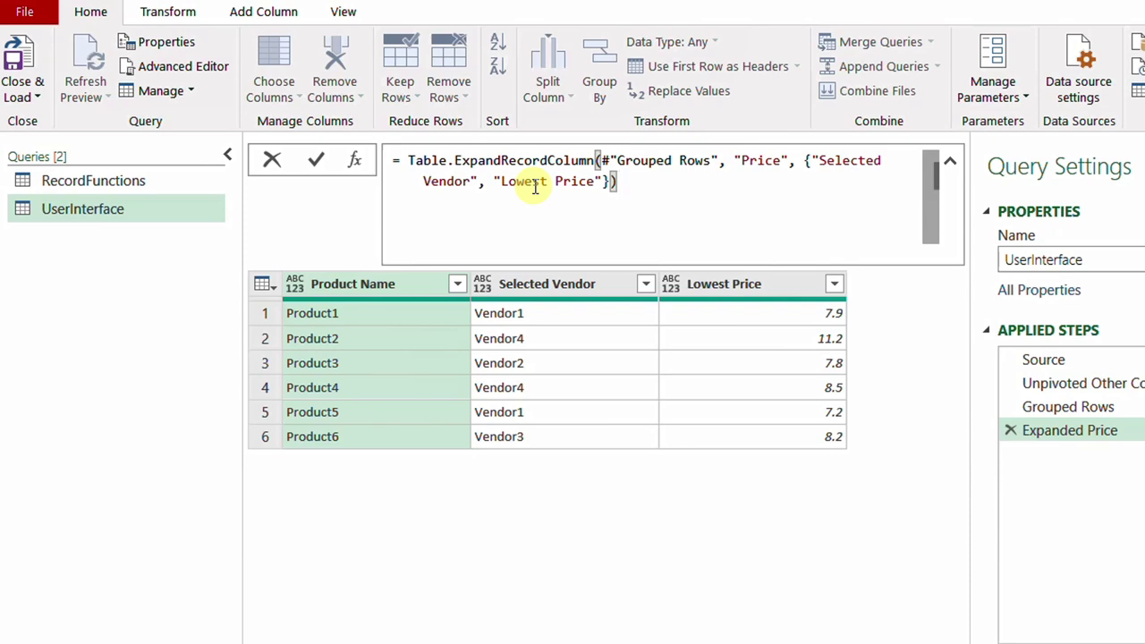
Reorder the field names list to "Lowest Price","Selected Vendor" and commit the Expanded Price formula.
left_click(810, 161)
left_click(483, 181, "shift")
key("ctrl+c")
key("BackSpace")
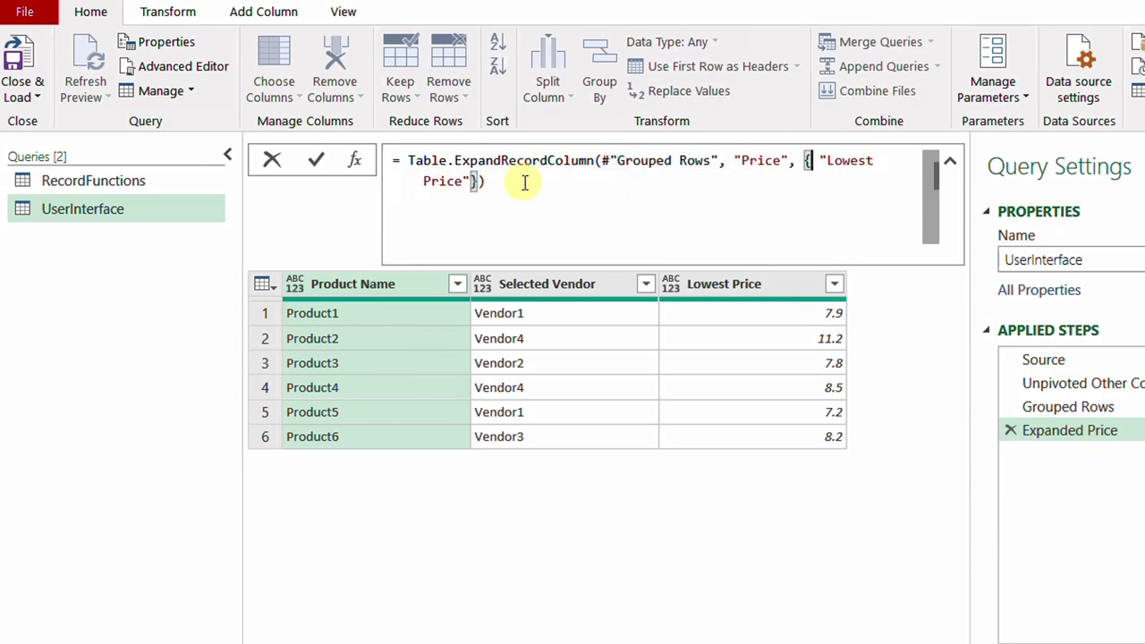
type(",")
key("ctrl+v")
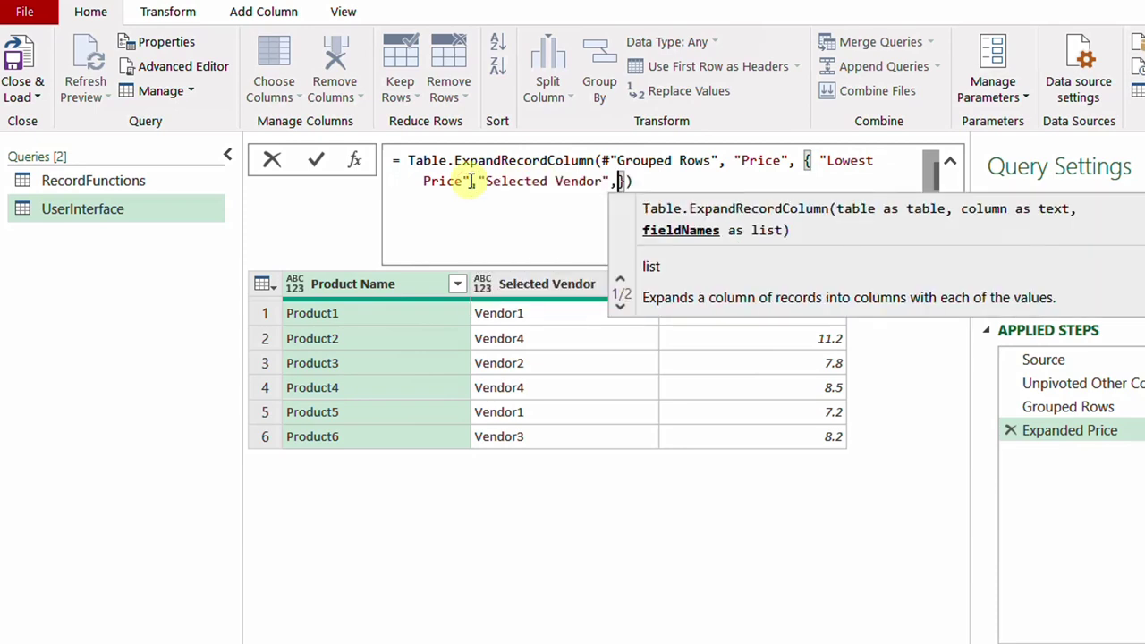
key("BackSpace")
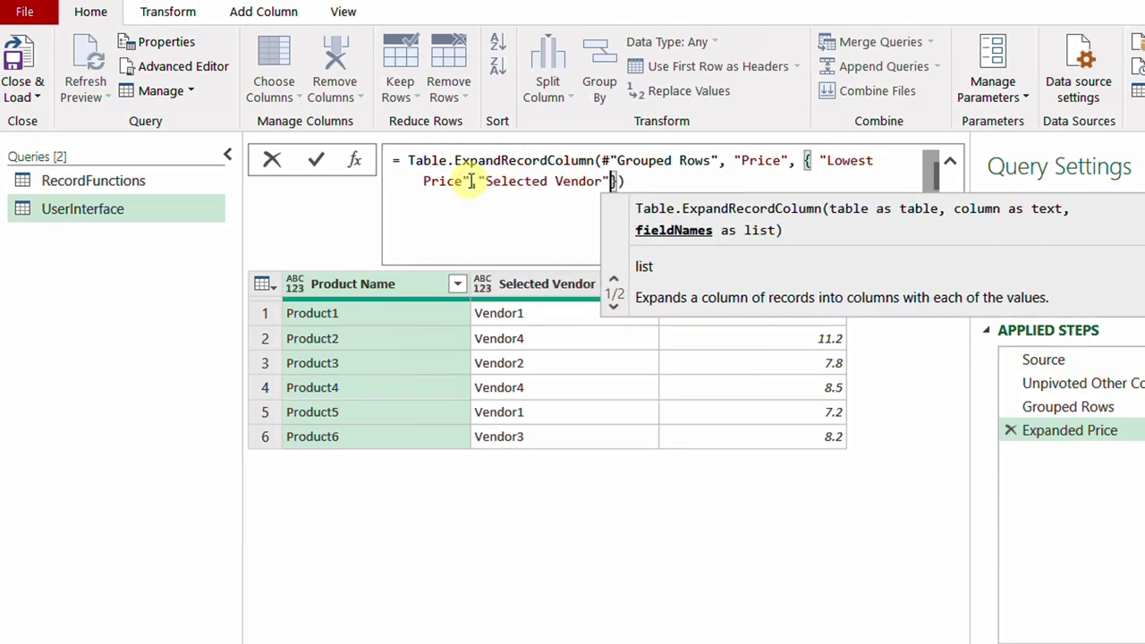
left_click(312, 159)
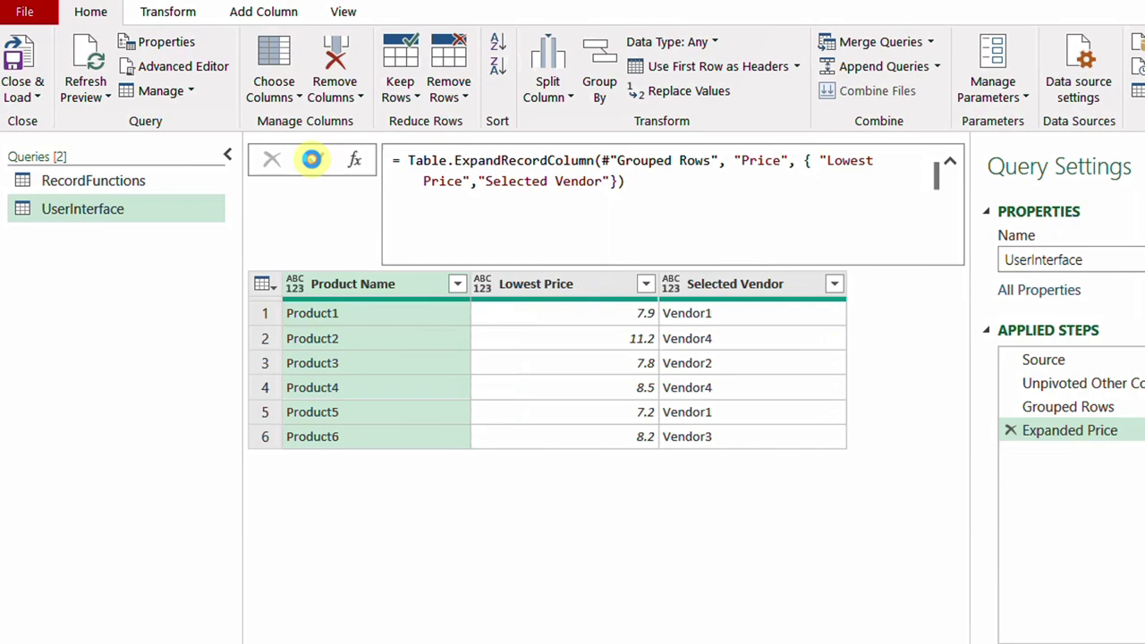
Compare the RecordFunctions query's result with the UserInterface query, and review the vendor columns in the UserInterface Source step.
left_click(98, 179)
left_click_drag(476, 630, 421, 634)
left_click(96, 214)
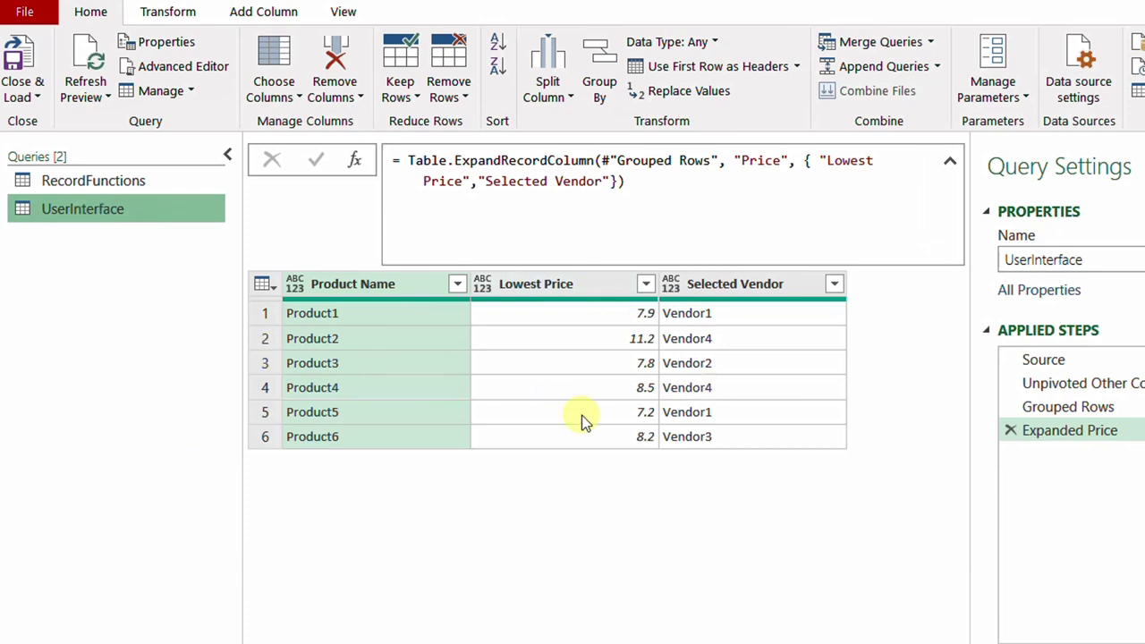
left_click(1057, 367)
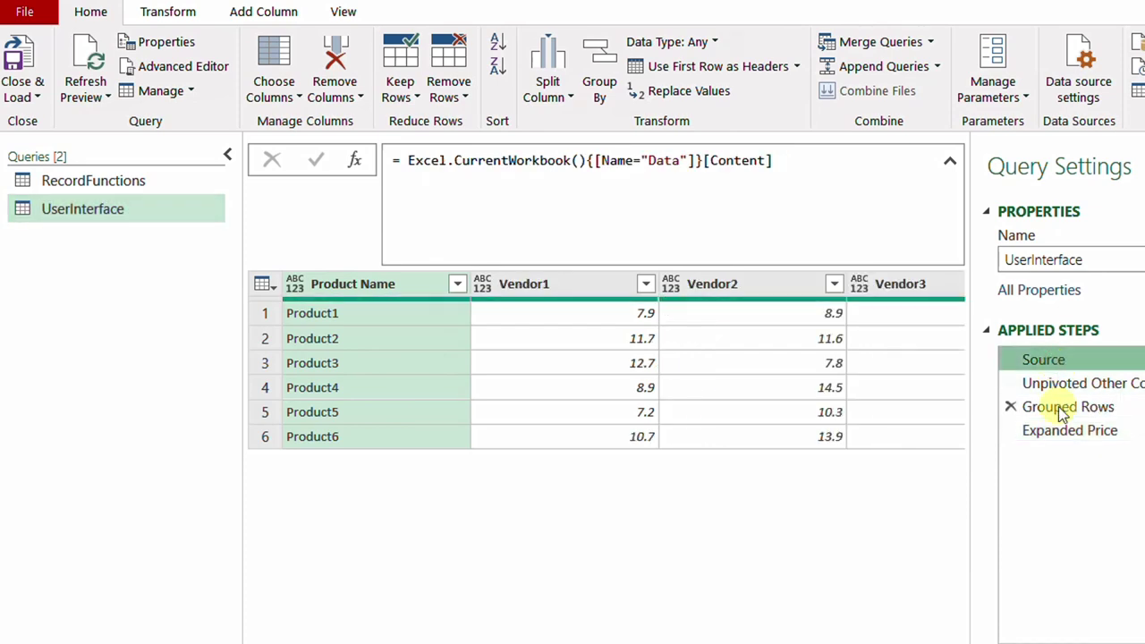
Add a custom step after Expanded Price and replace its default reference with an opened Table.NestedJoin function.
left_click(1064, 440)
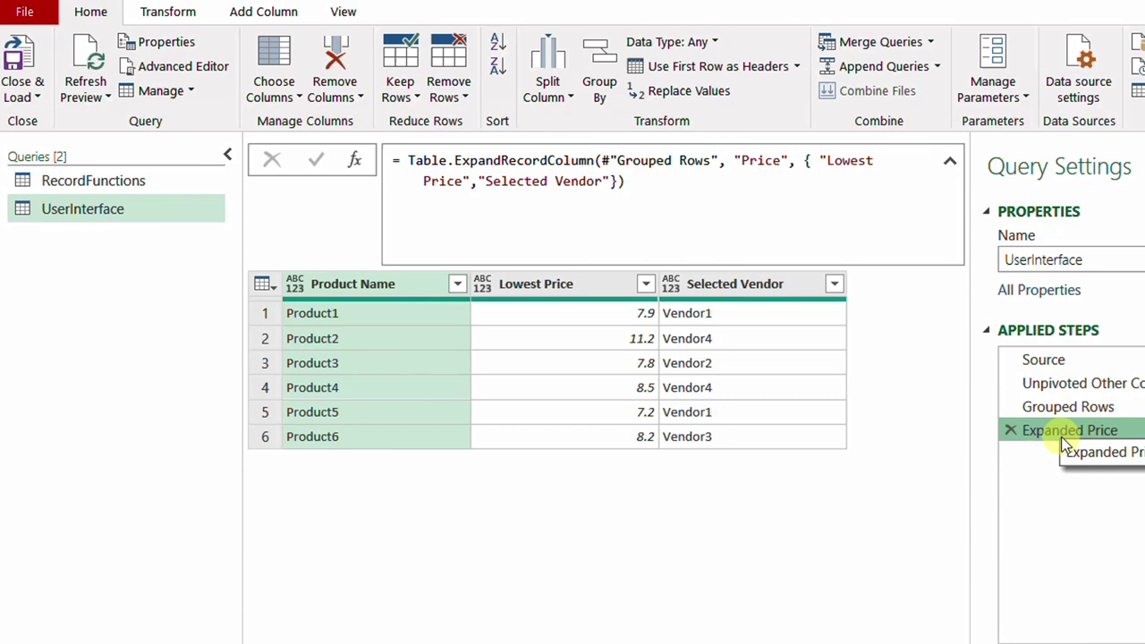
left_click(355, 160)
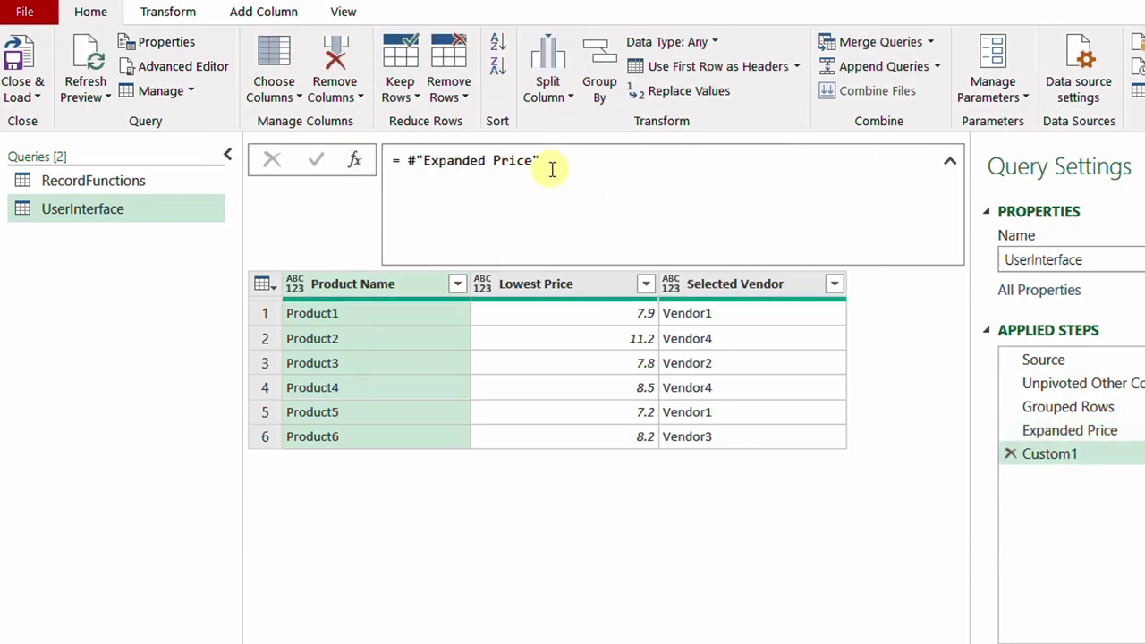
left_click_drag(549, 167, 411, 163)
key("BackSpace")
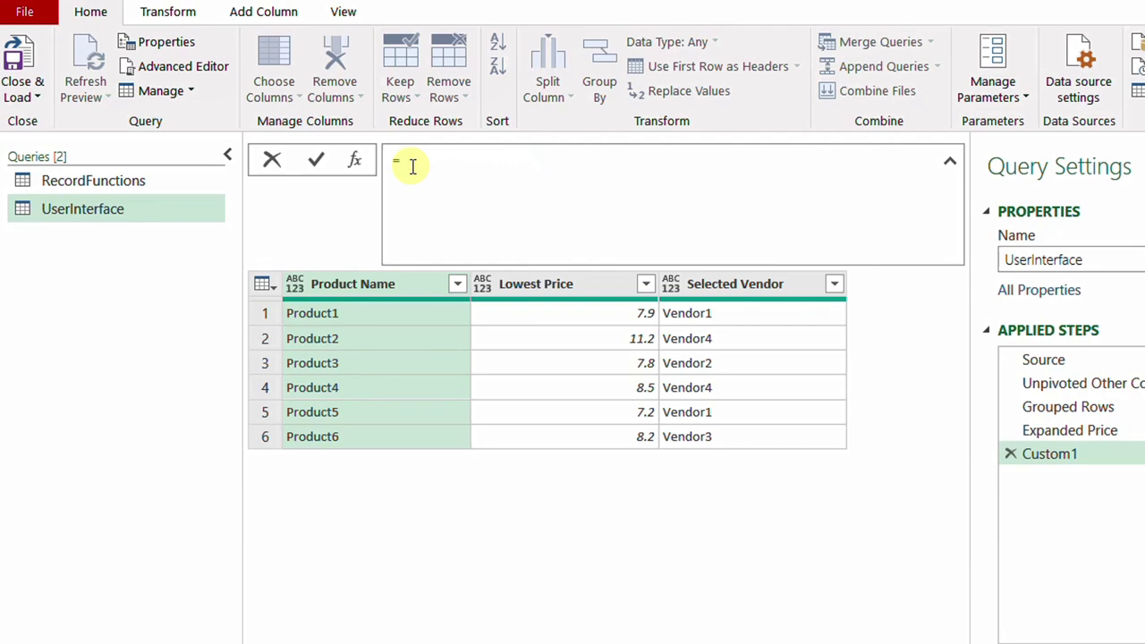
type("Table.NestedJoin")
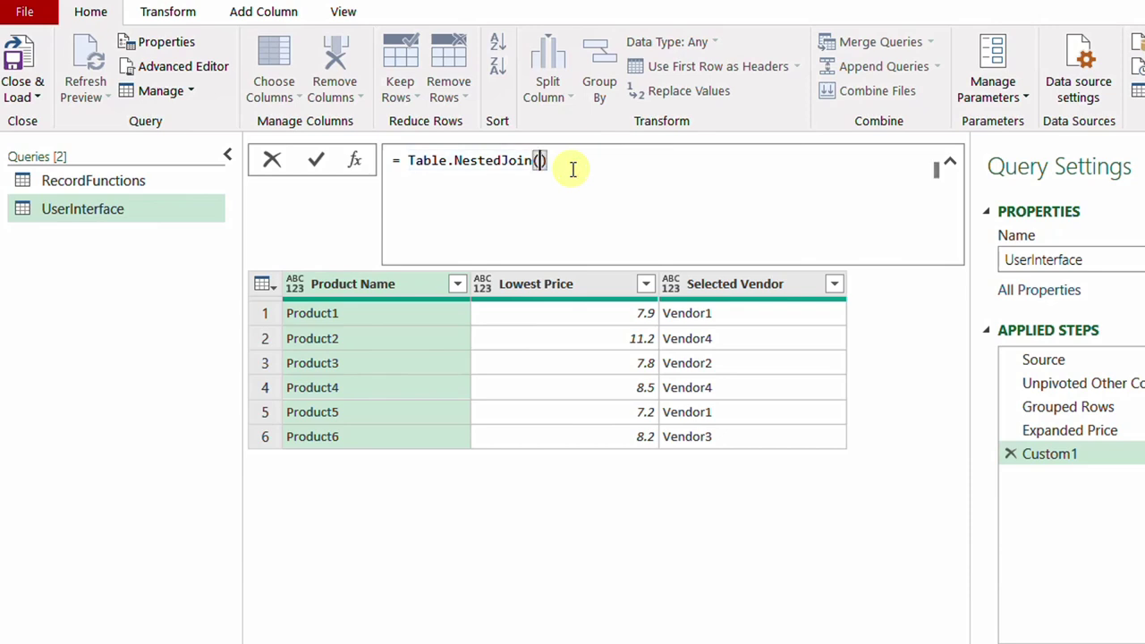
type("(")
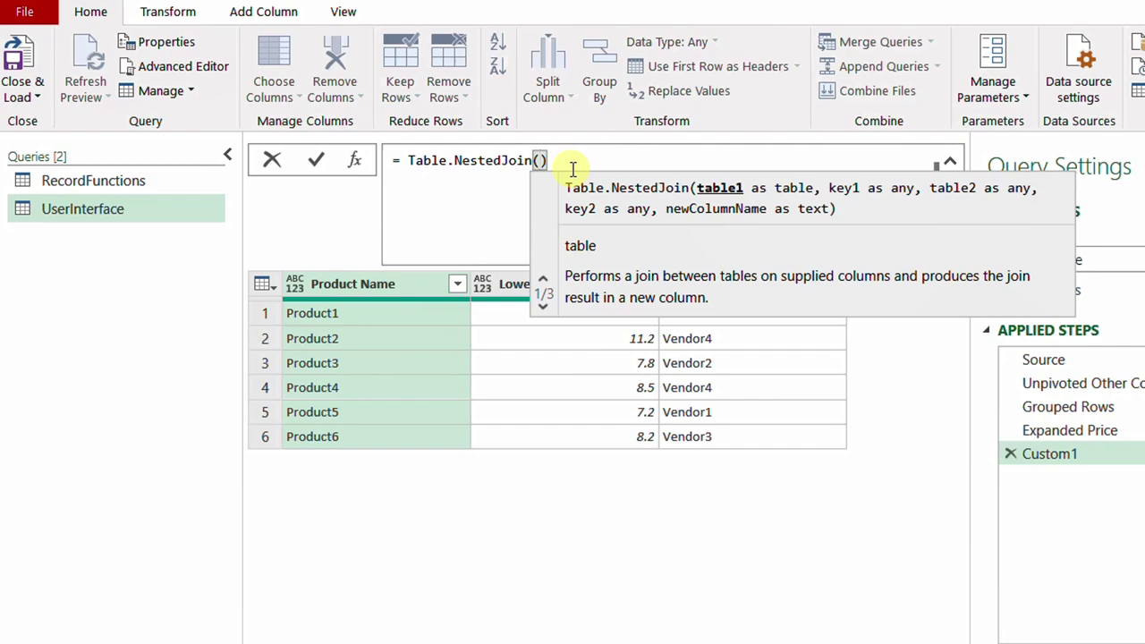
Enter Source as the first table of Table.NestedJoin and "Product Name" as its key.
type("Source")
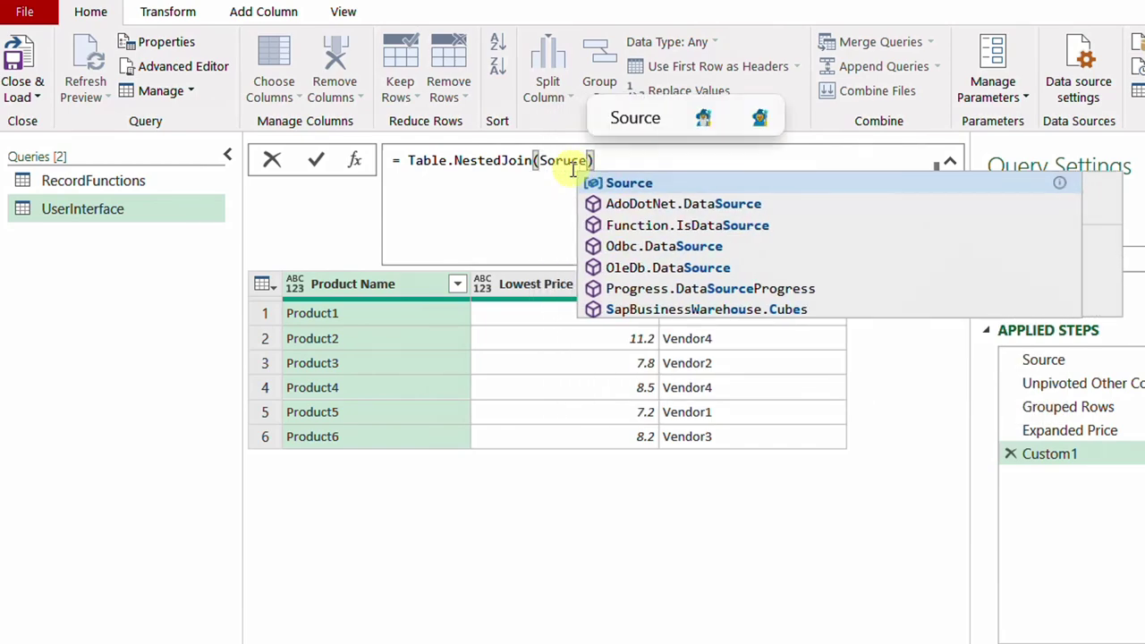
left_click(611, 183)
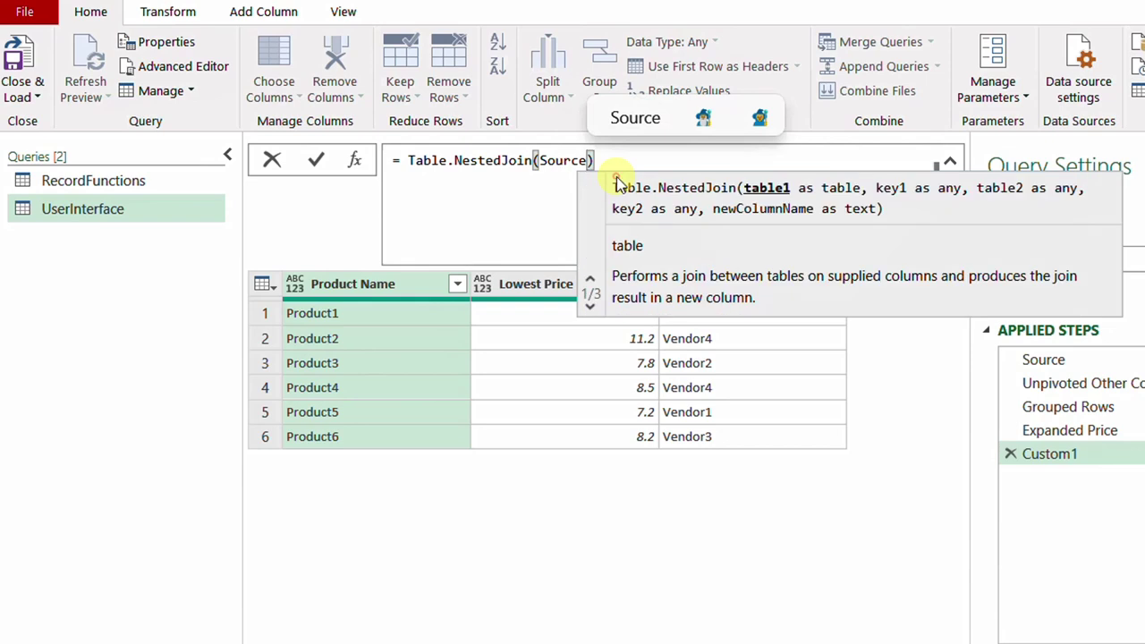
type(",")
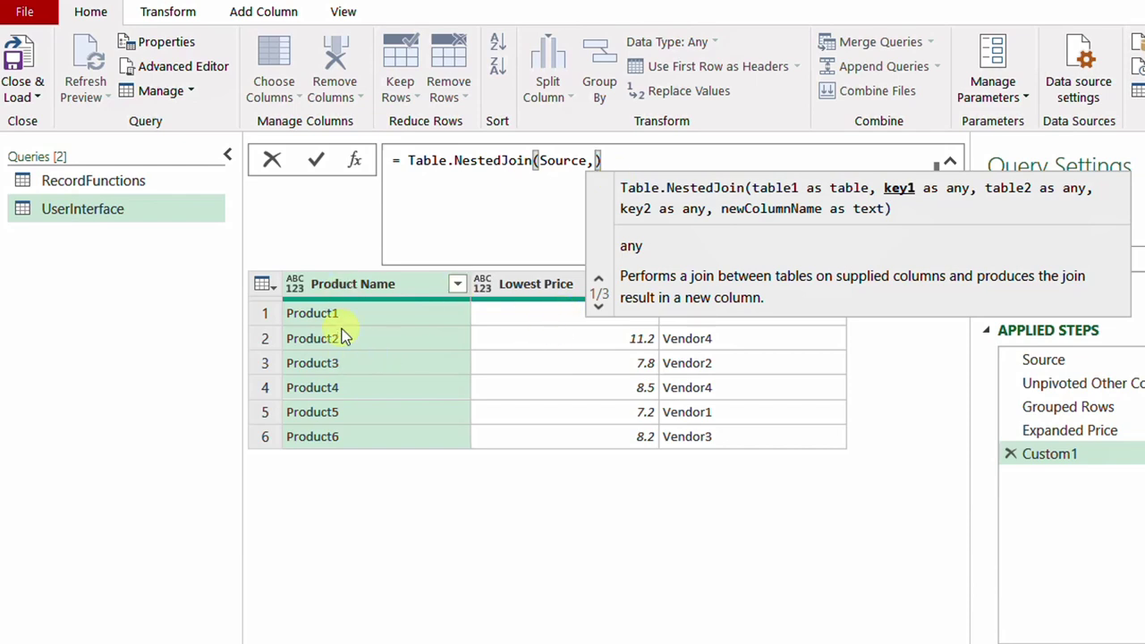
type("\"")
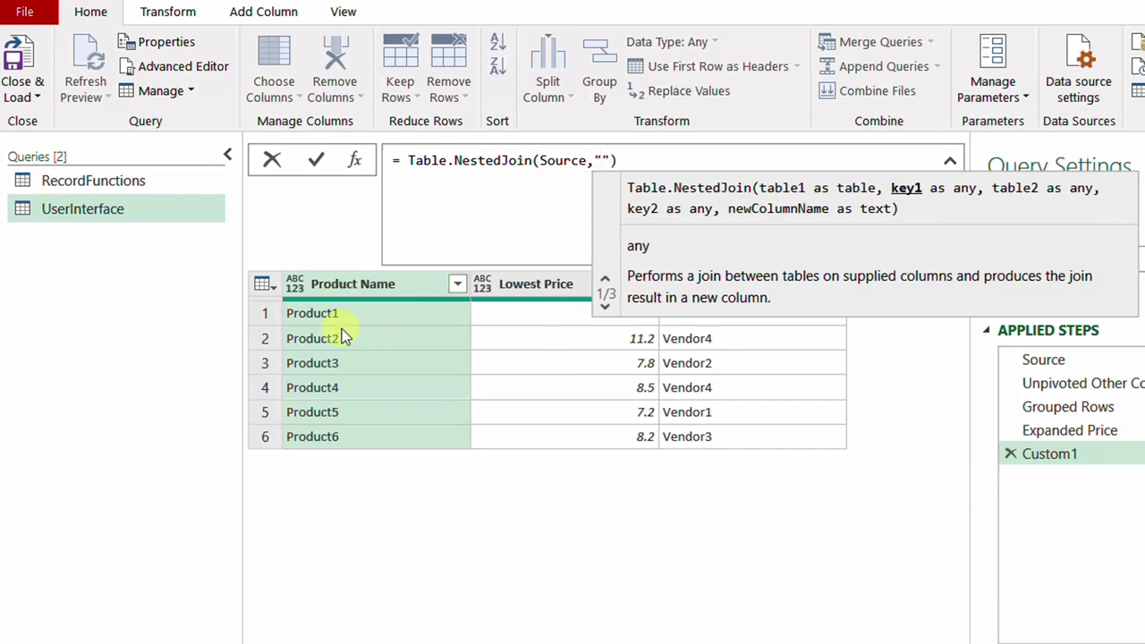
type("Pr")
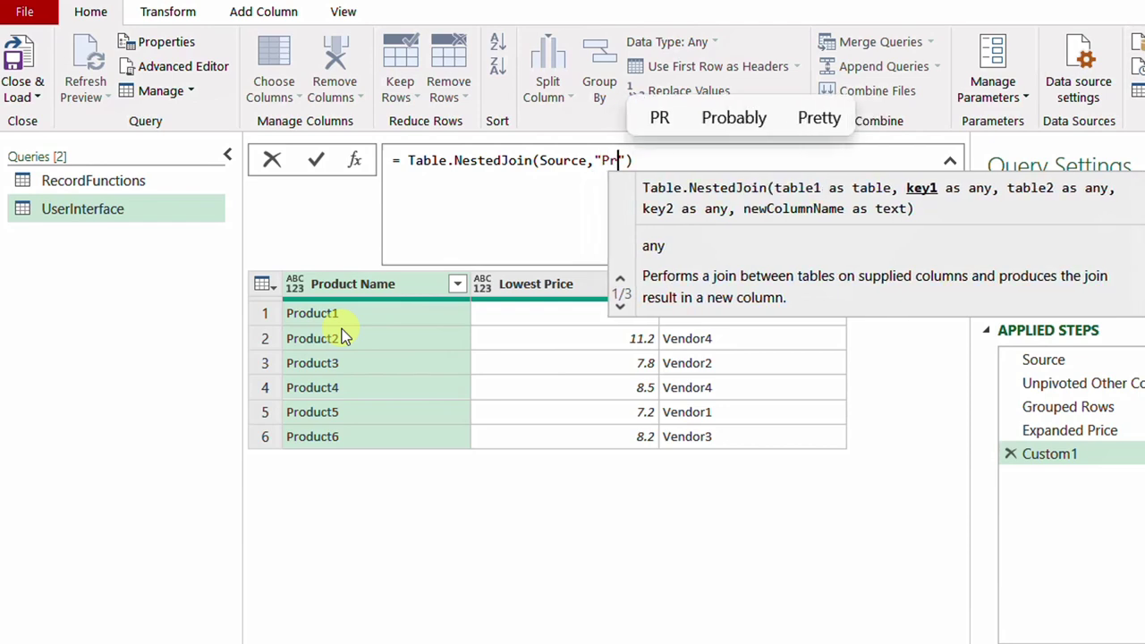
type("oduct Name\",")
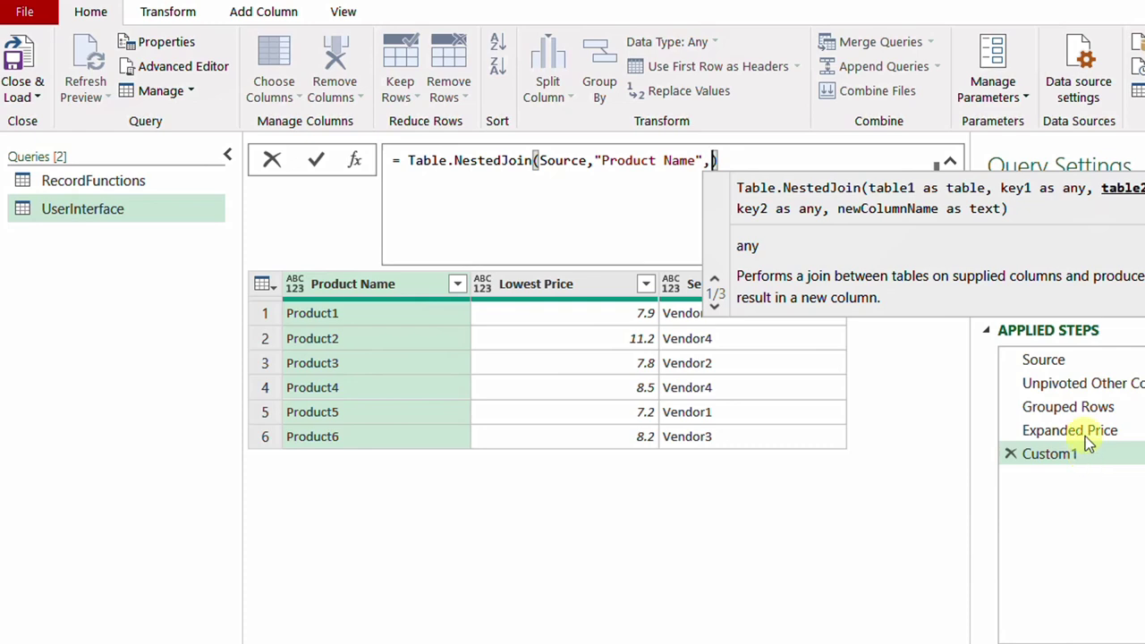
Enter #"Expanded Price" as the second table of the join and "Product Name" as its key.
type("#")
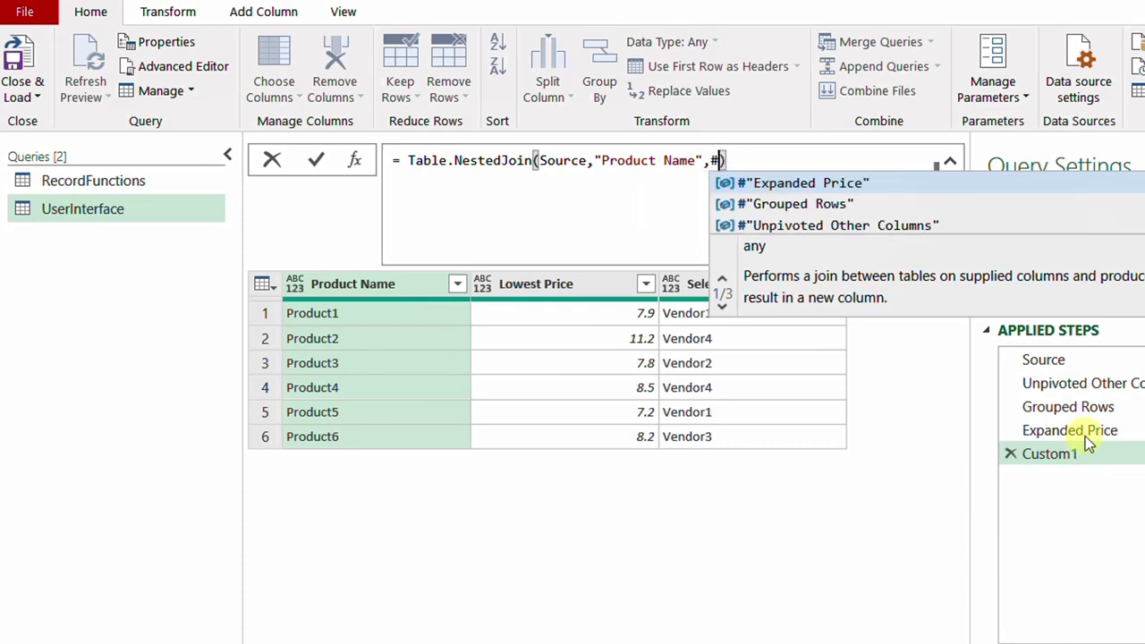
type("\"")
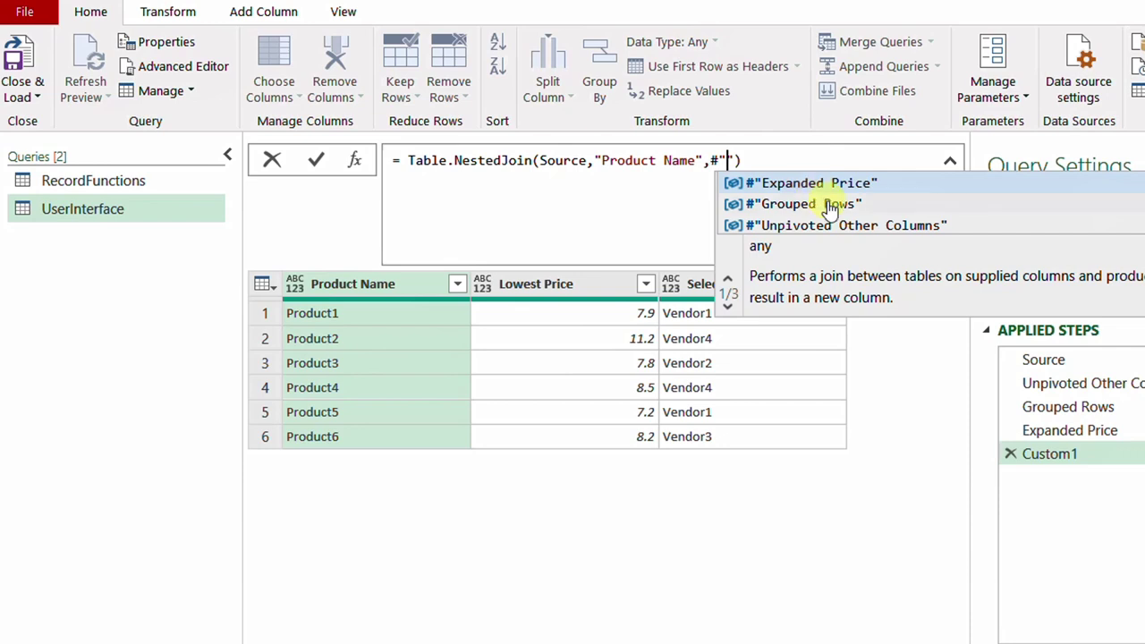
left_click(805, 184)
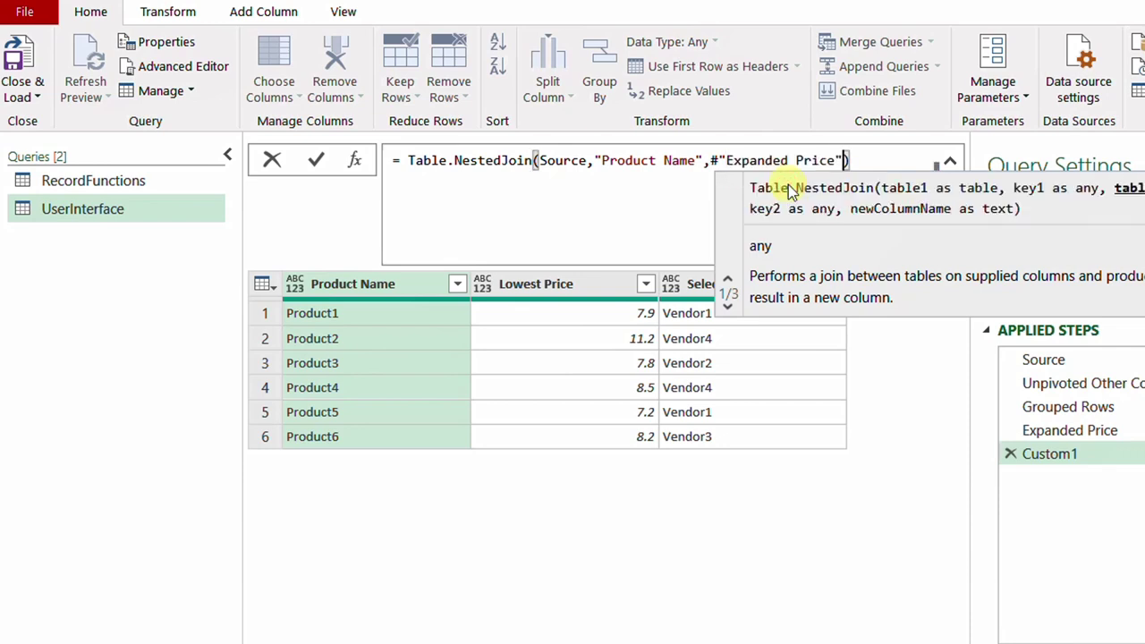
type(",")
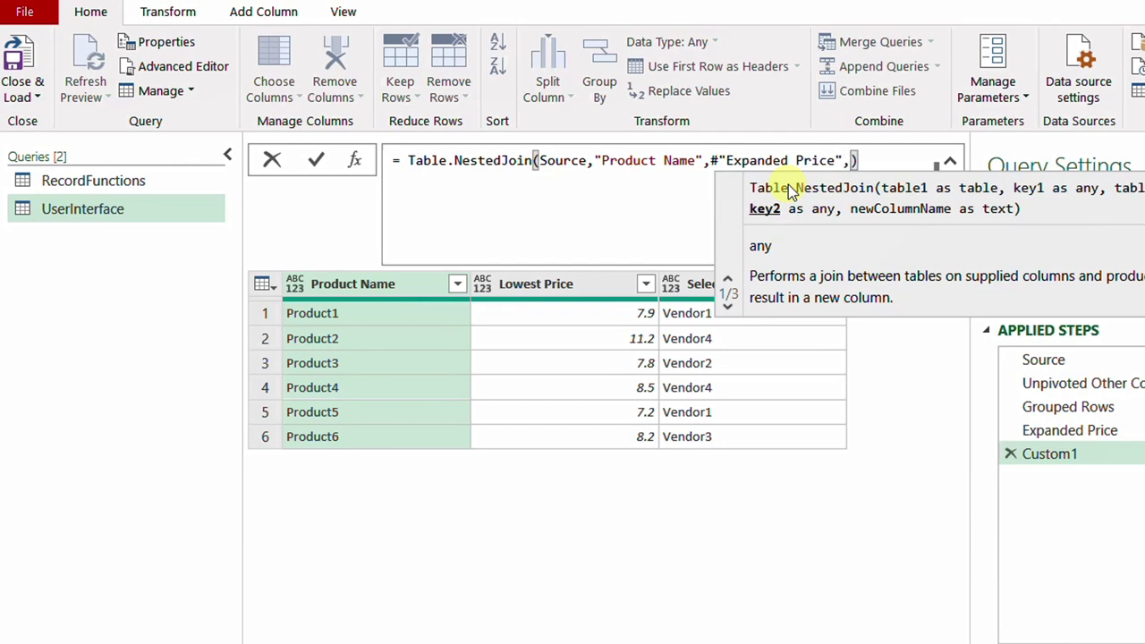
type("\"Product Name\",")
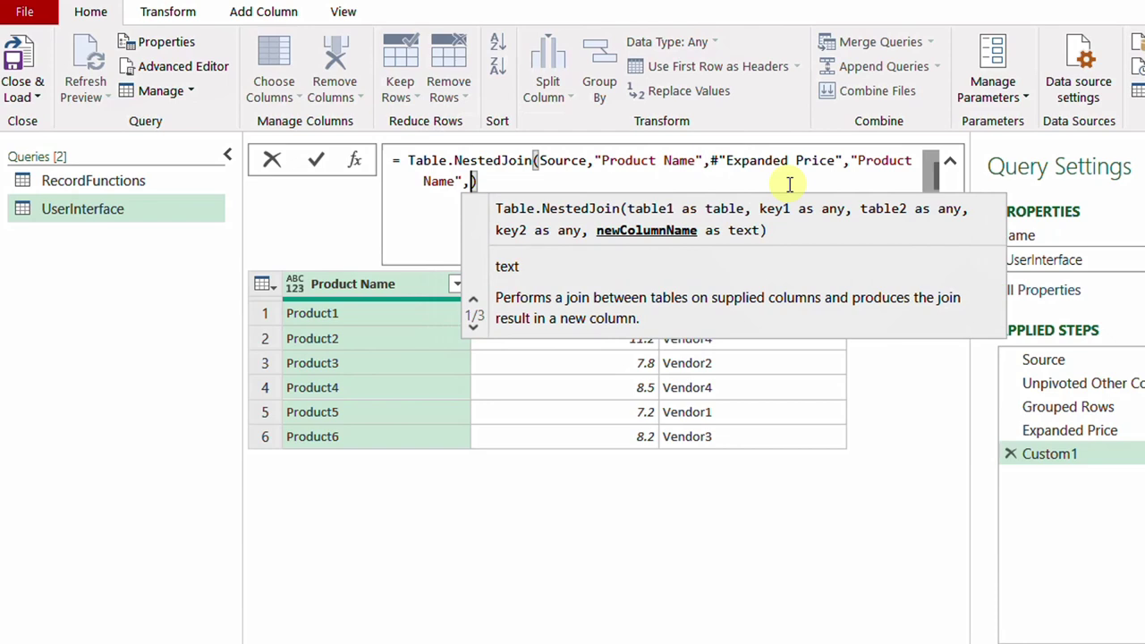
Name the join's new column "Merge" and set the join kind to JoinKind.LeftOuter.
type("\"")
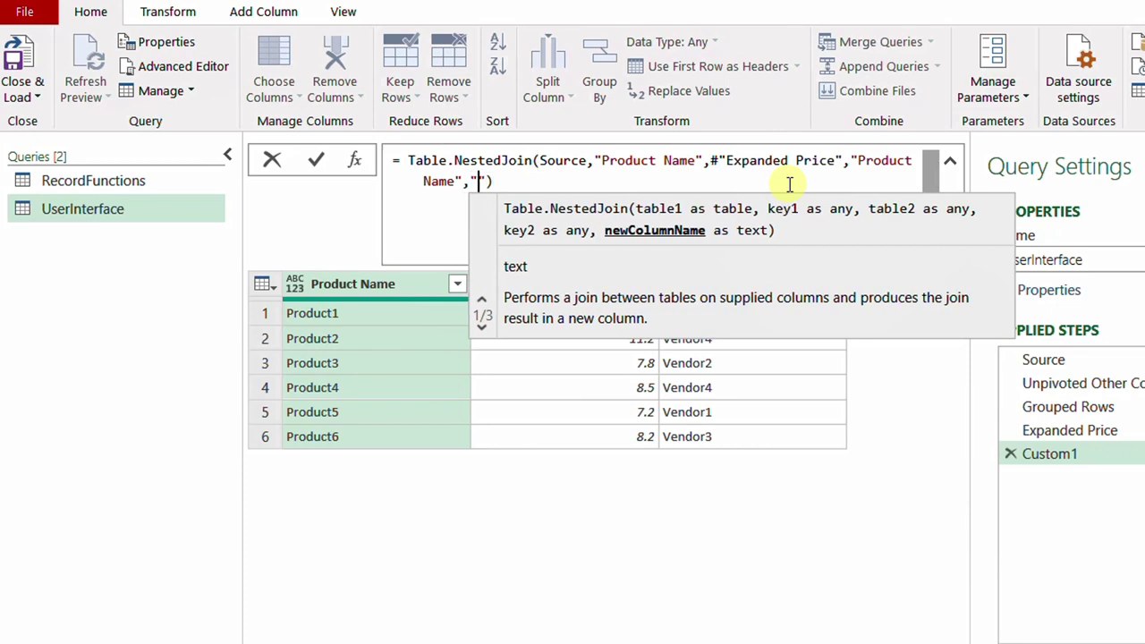
type("Merge\"")
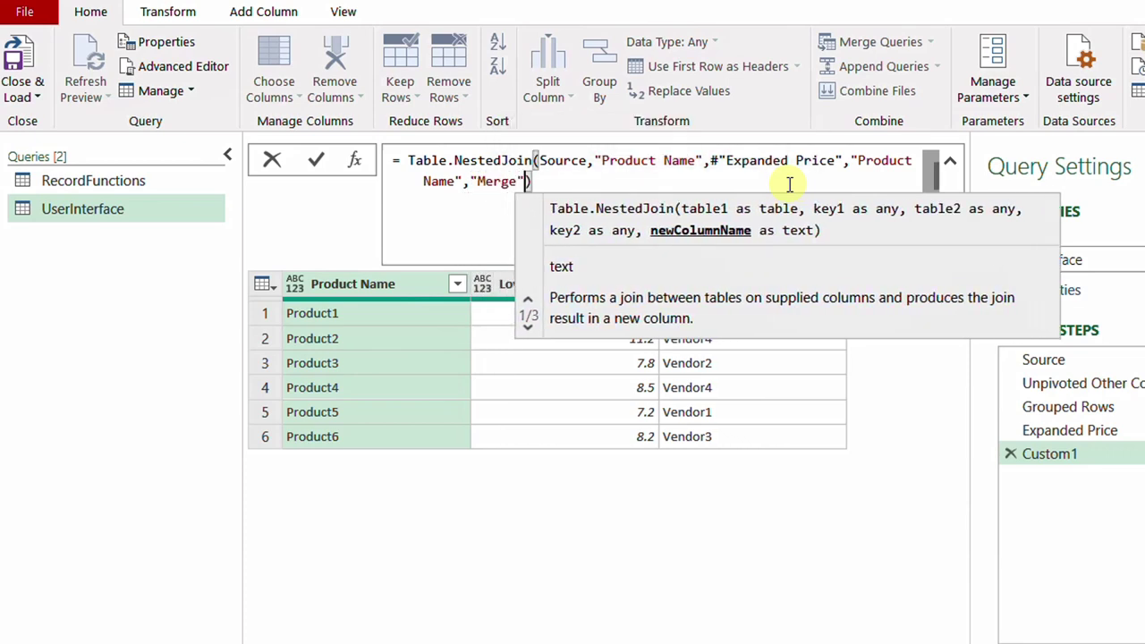
type(",")
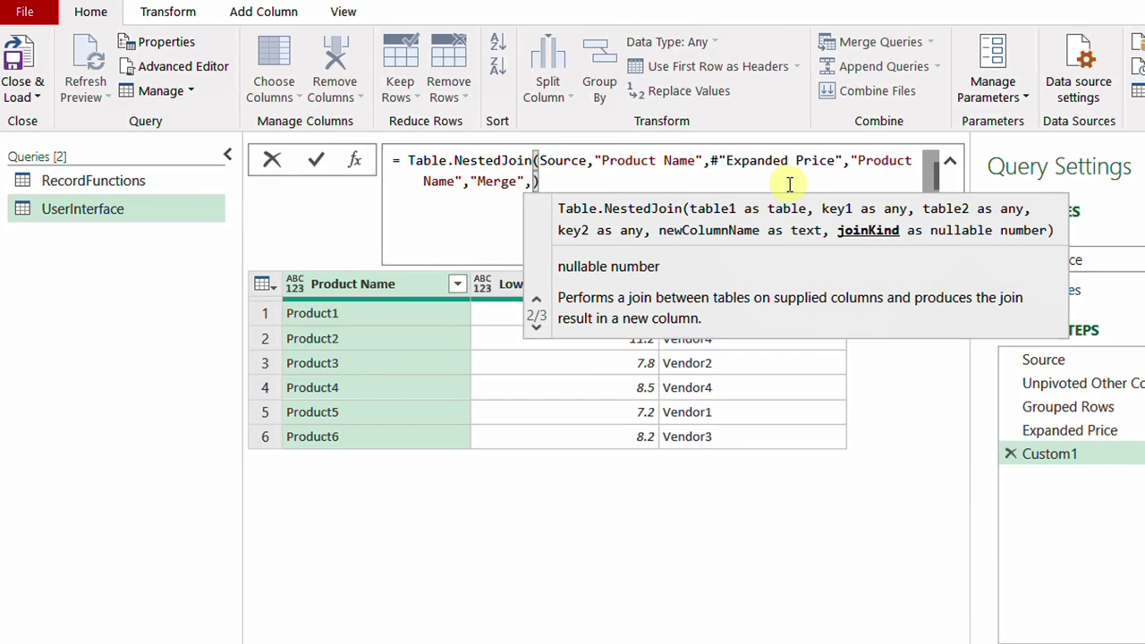
type("leftou")
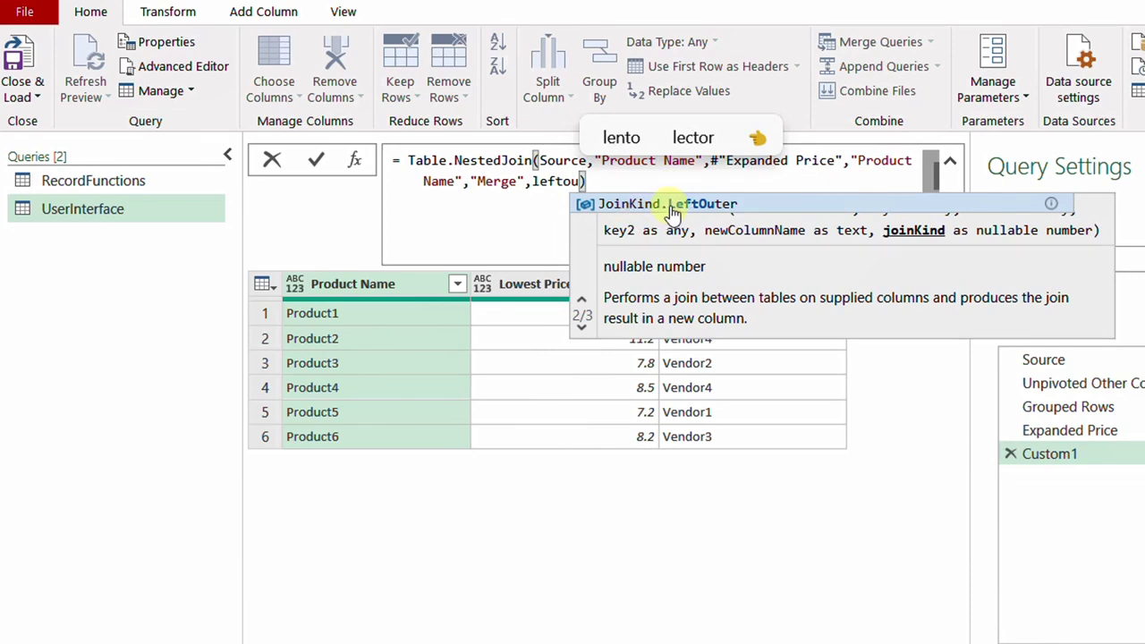
left_click(670, 206)
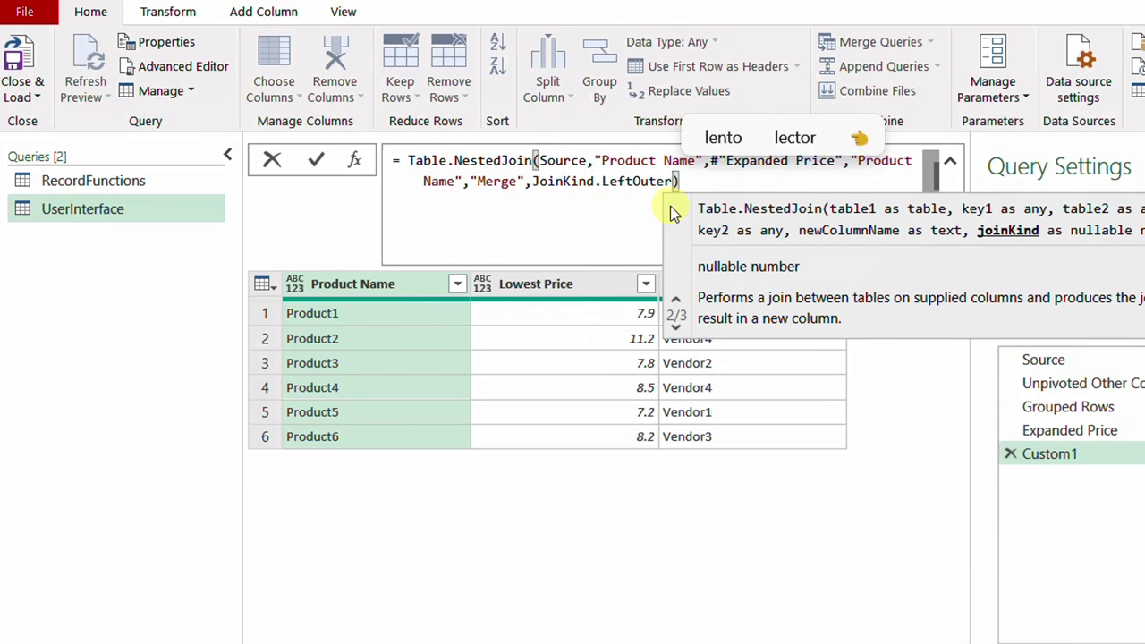
Commit the Table.NestedJoin formula and preview the nested table in the Merge column's second row.
left_click(318, 161)
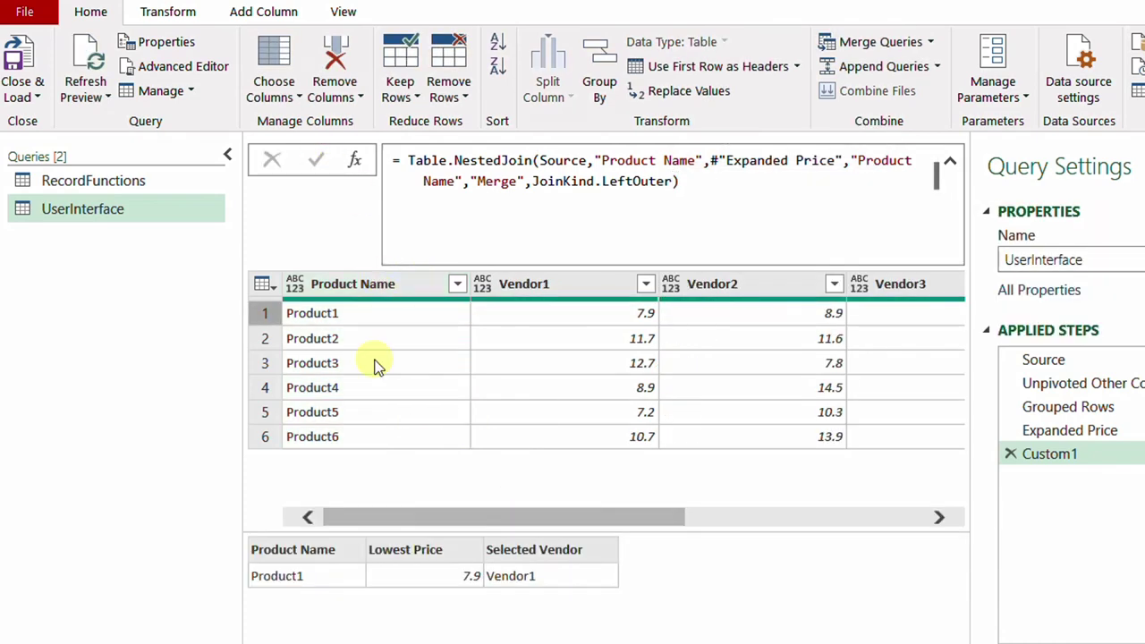
left_click_drag(423, 510, 735, 519)
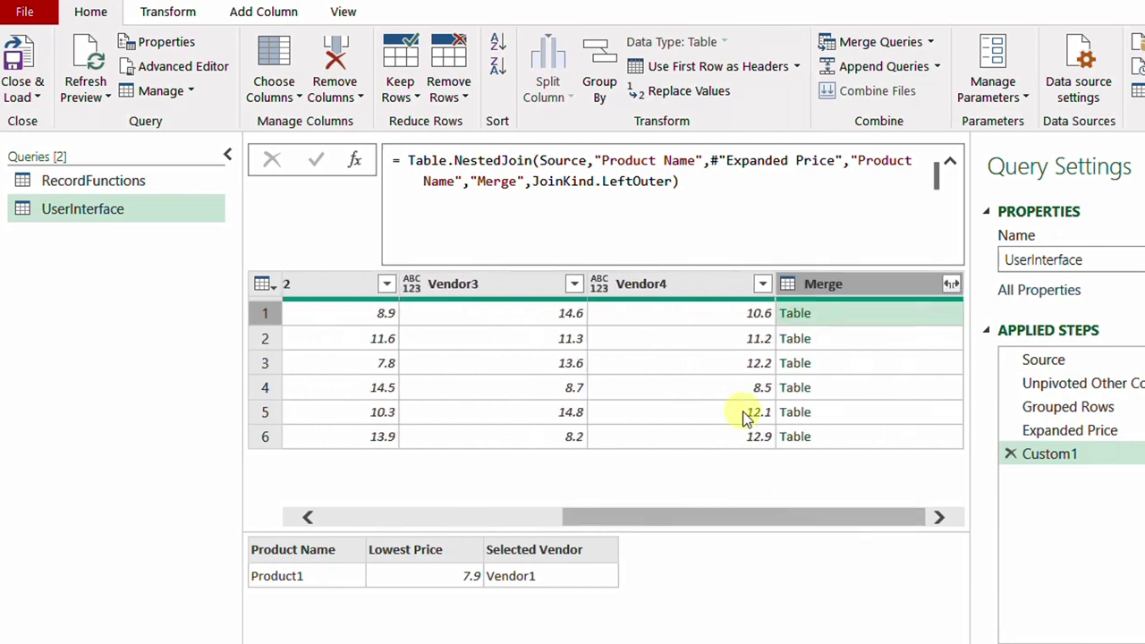
left_click(900, 339)
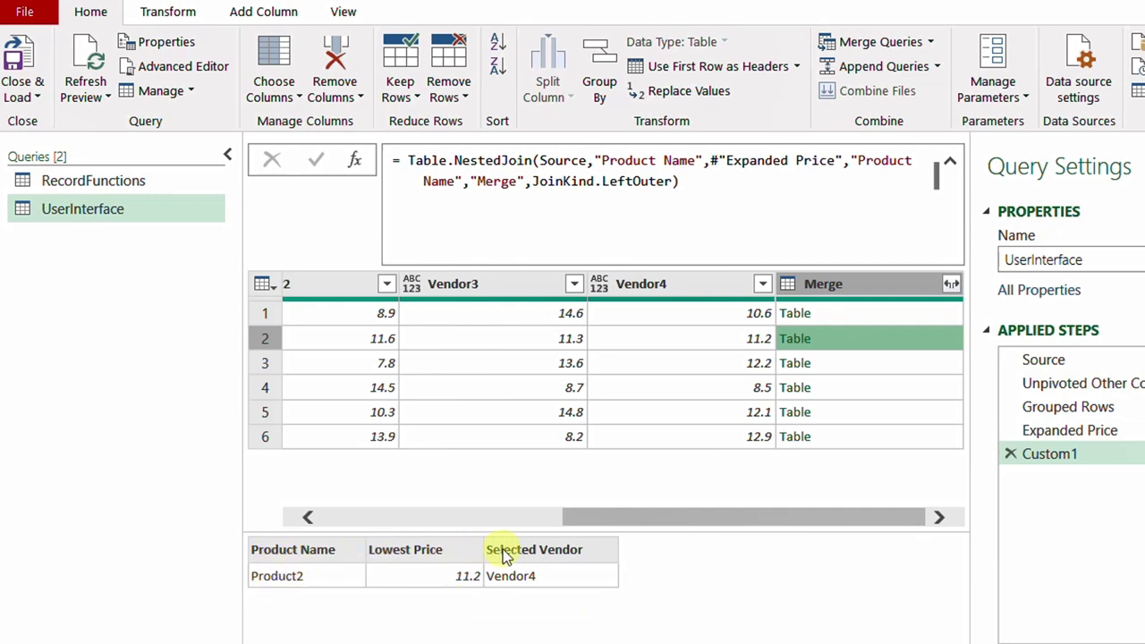
Expand the Merge column to Lowest Price and Selected Vendor only, leaving out Product Name and the original column name prefix.
left_click(950, 285)
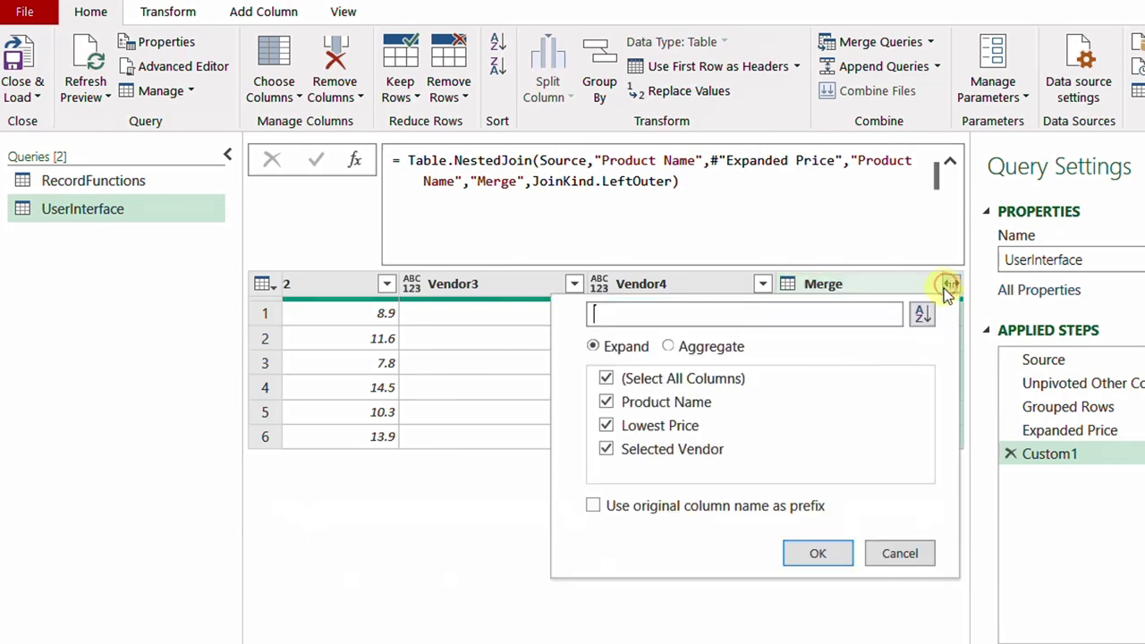
left_click(645, 401)
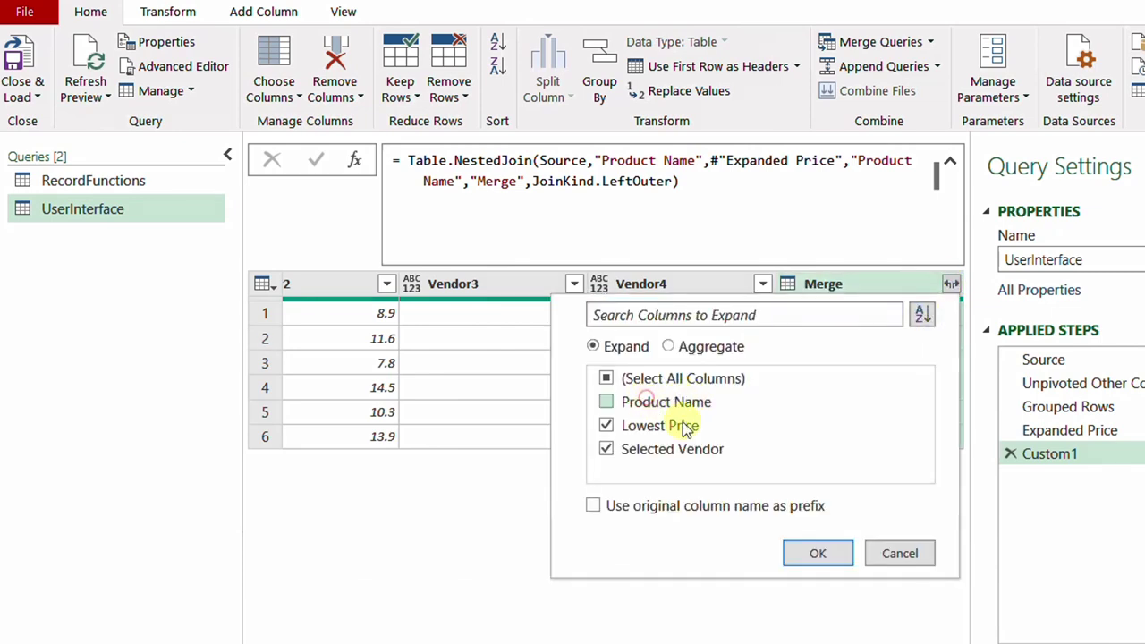
left_click(823, 554)
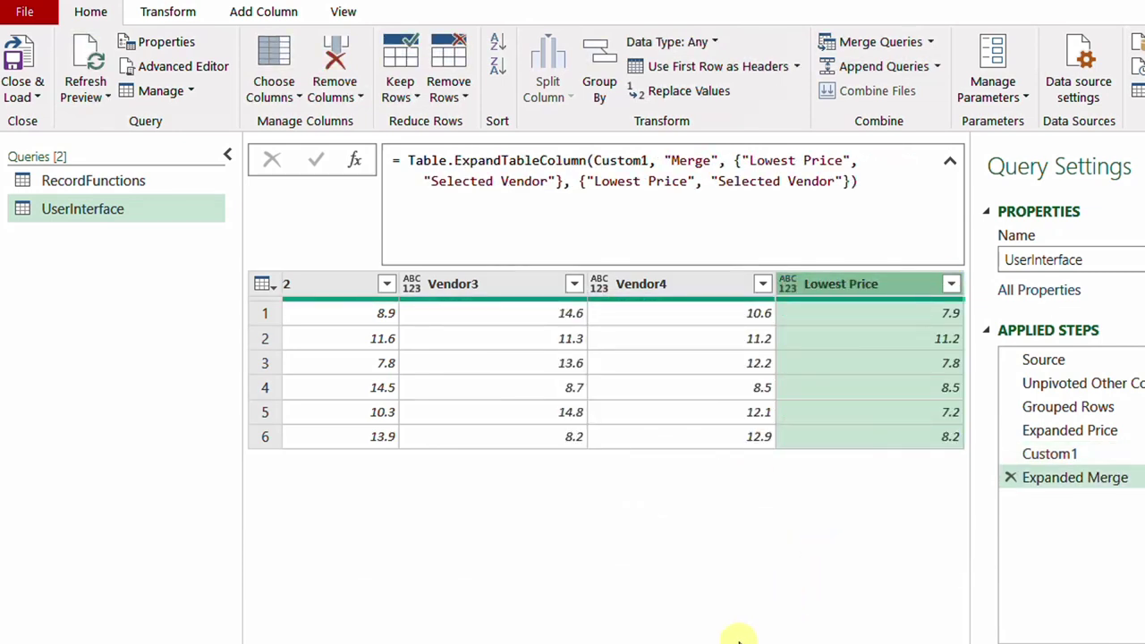
left_click_drag(739, 637, 435, 634)
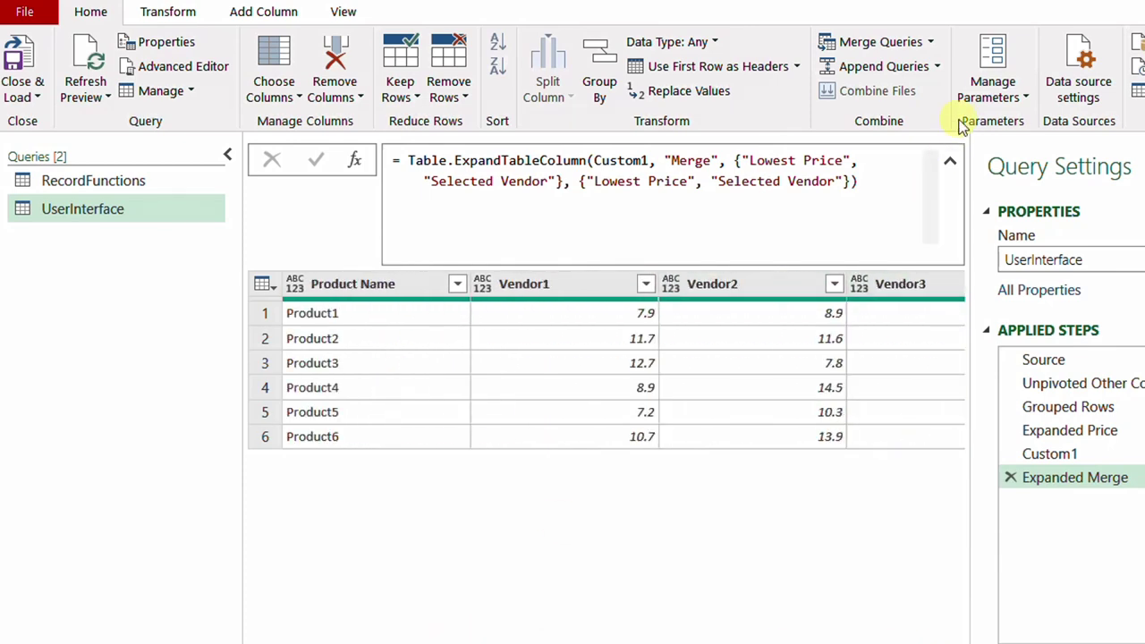
Collapse the formula bar and compare the applied steps of the UserInterface query with those of RecordFunctions.
left_click(950, 160)
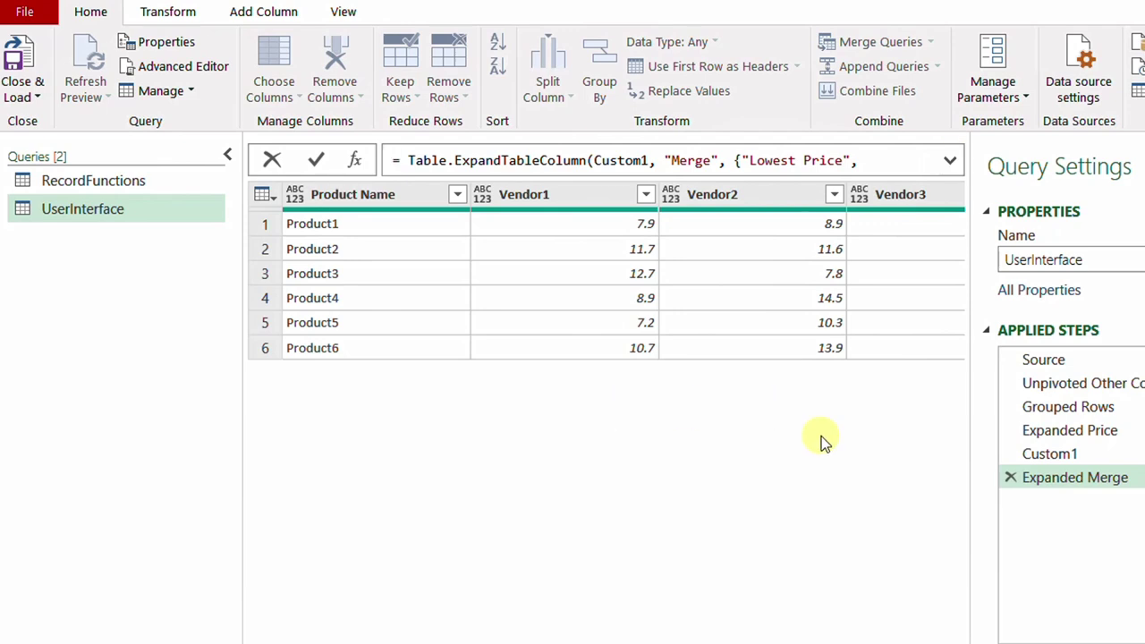
left_click(1080, 404)
left_click(1077, 430)
left_click(1074, 453)
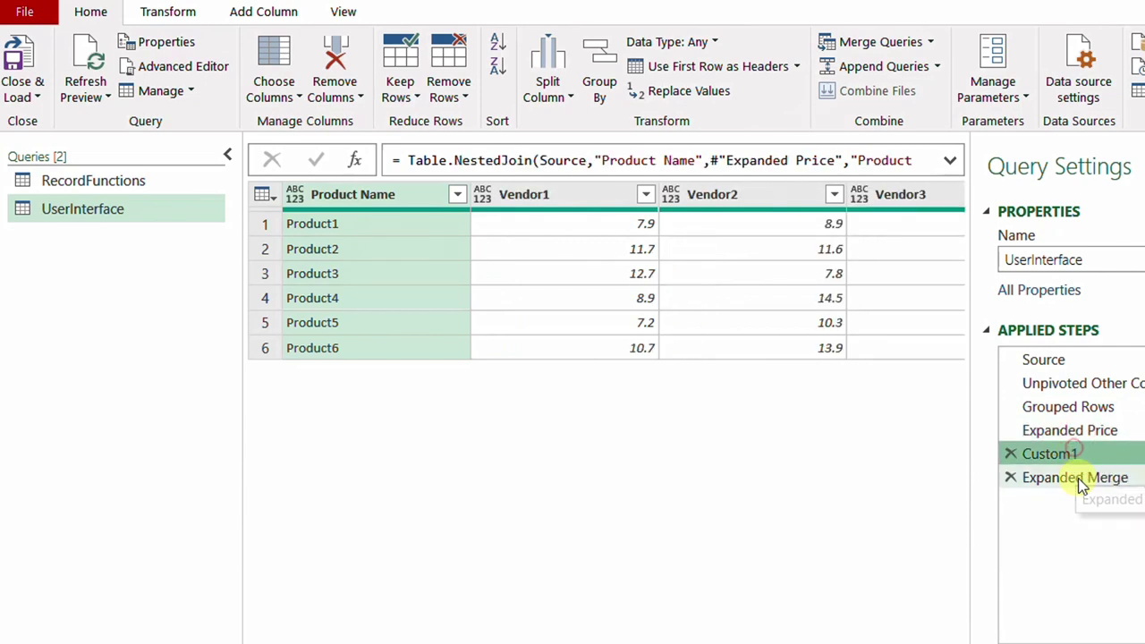
left_click(1077, 478)
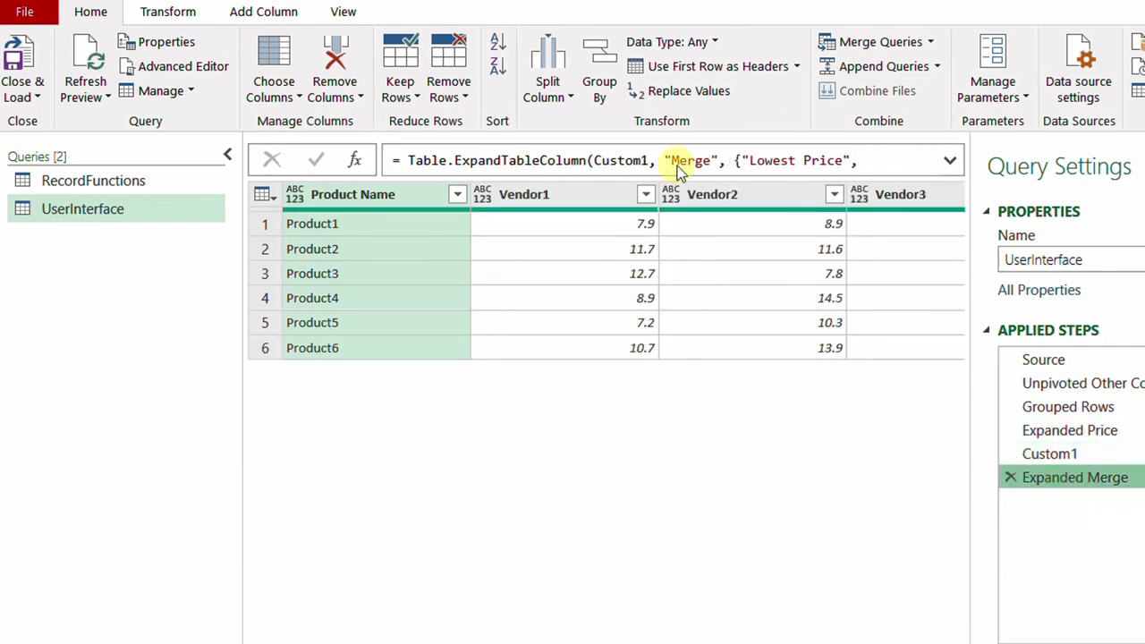
left_click(139, 183)
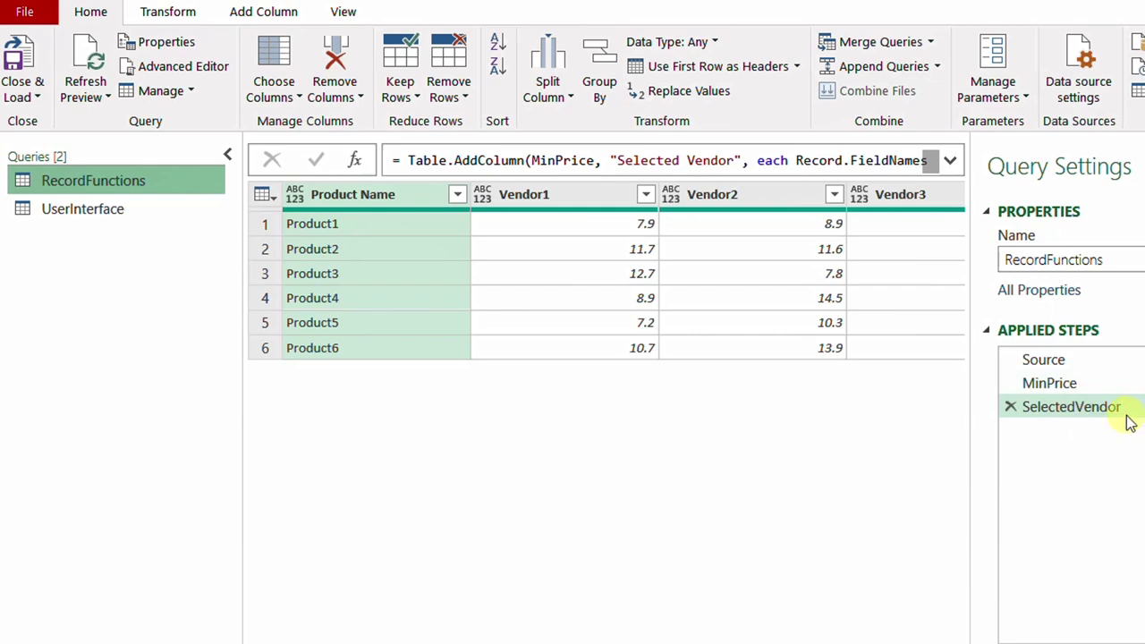
left_click(106, 212)
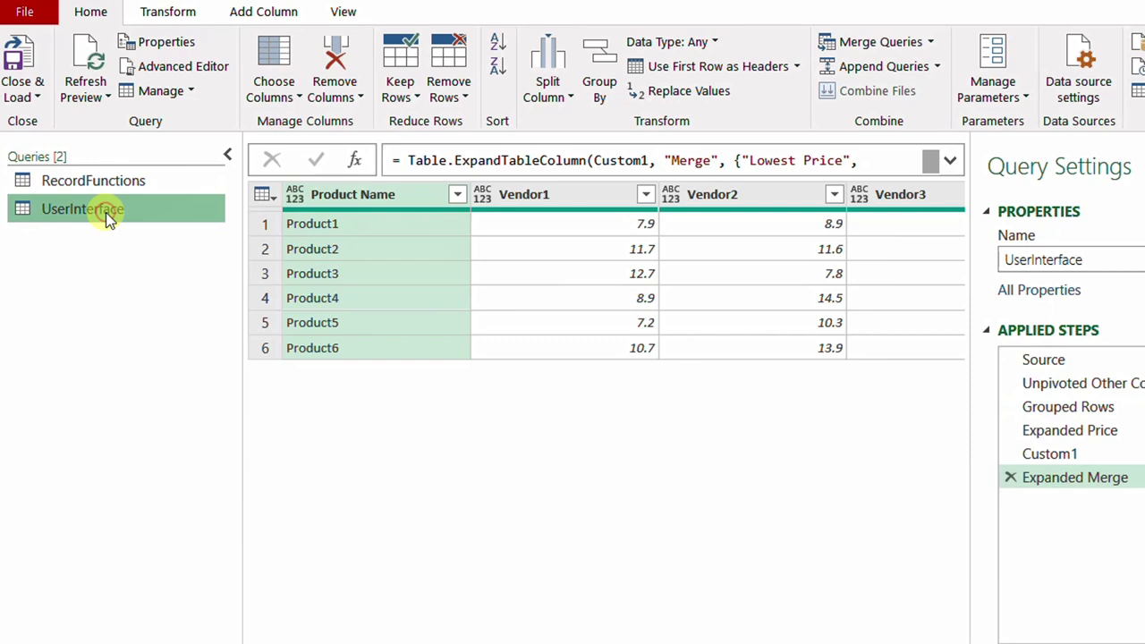
Close the query editor and load the UserInterface query as a table on the existing worksheet at cell S3.
left_click(22, 89)
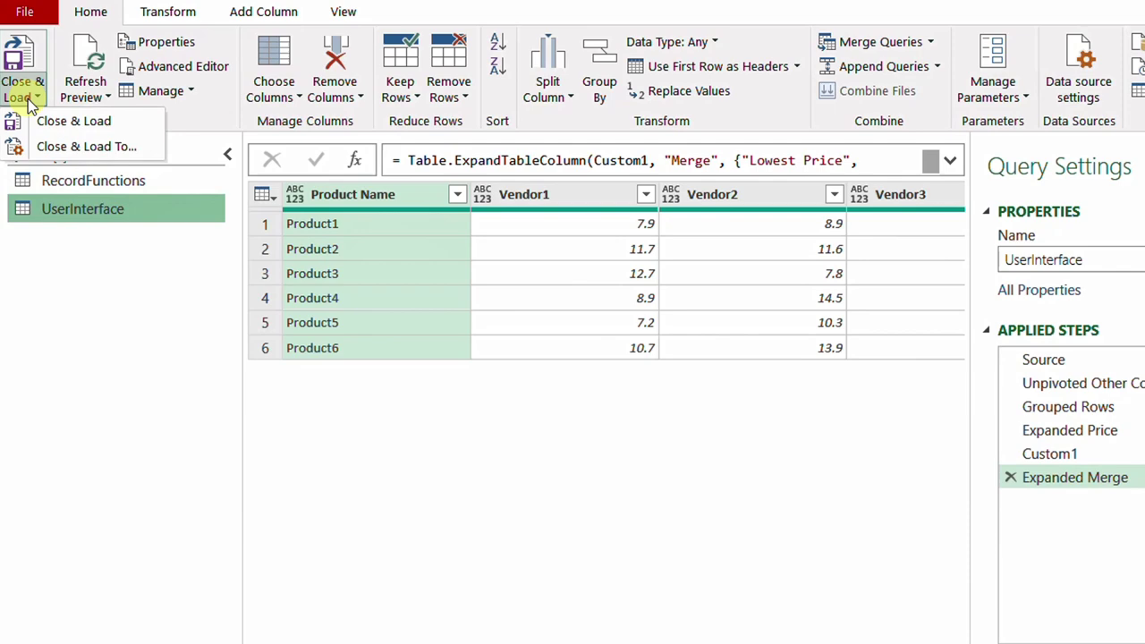
left_click(62, 154)
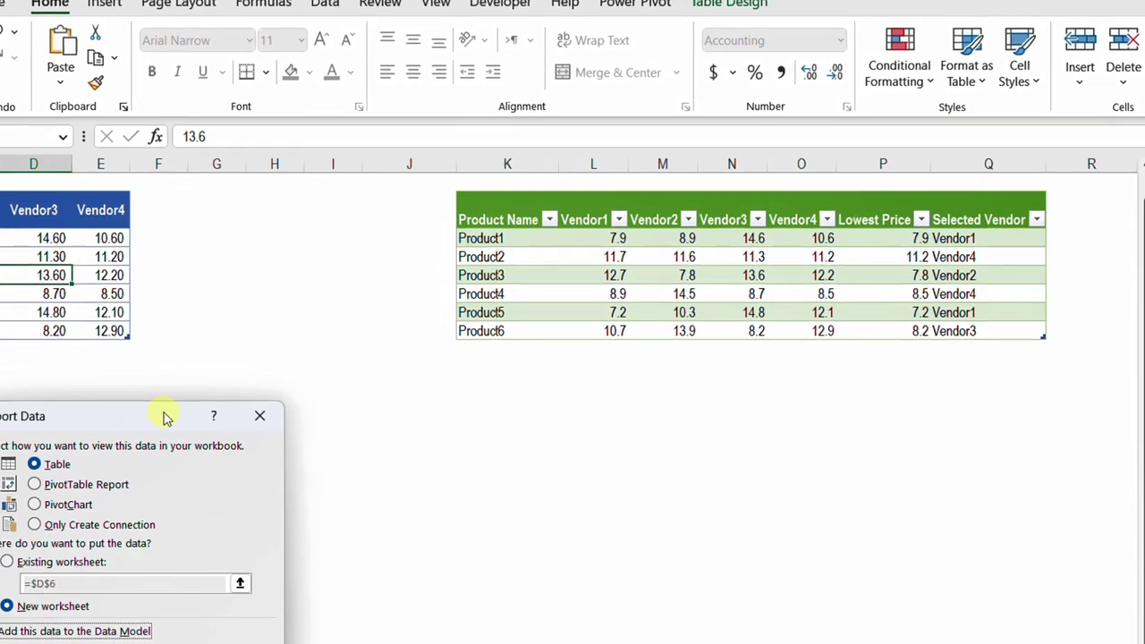
left_click(176, 490)
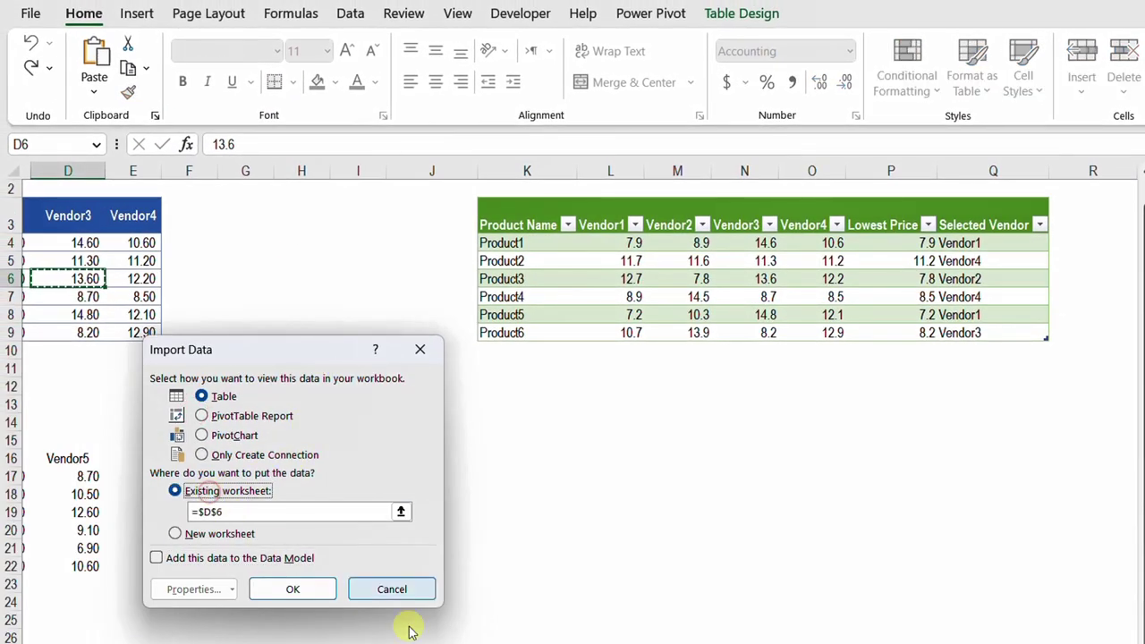
scroll(579, 268, "right", 3)
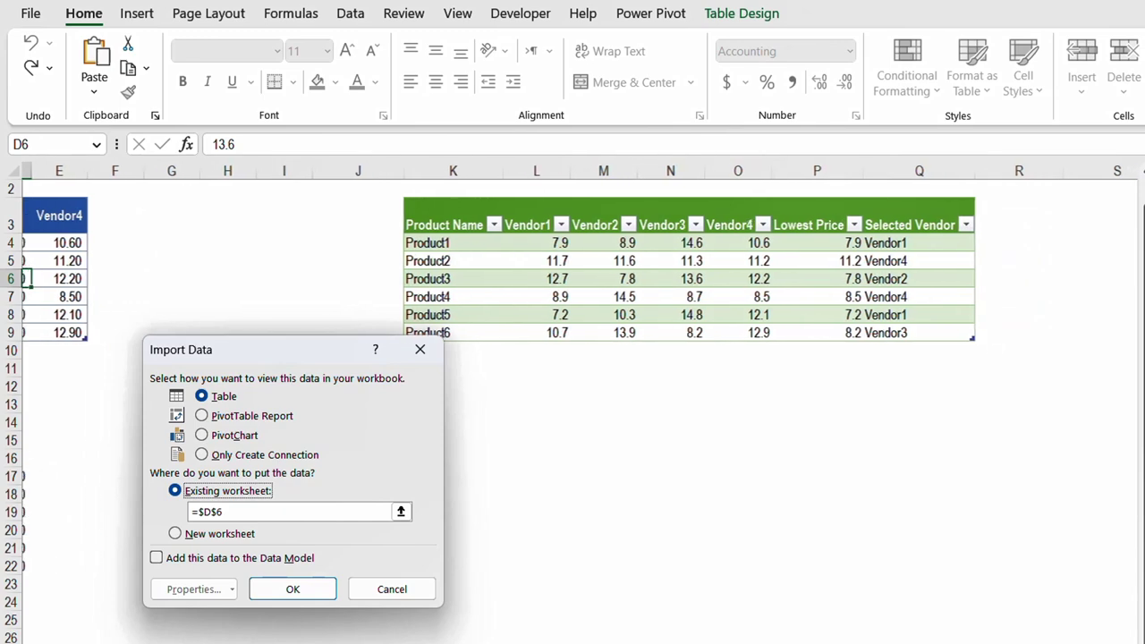
scroll(580, 268, "right", 1)
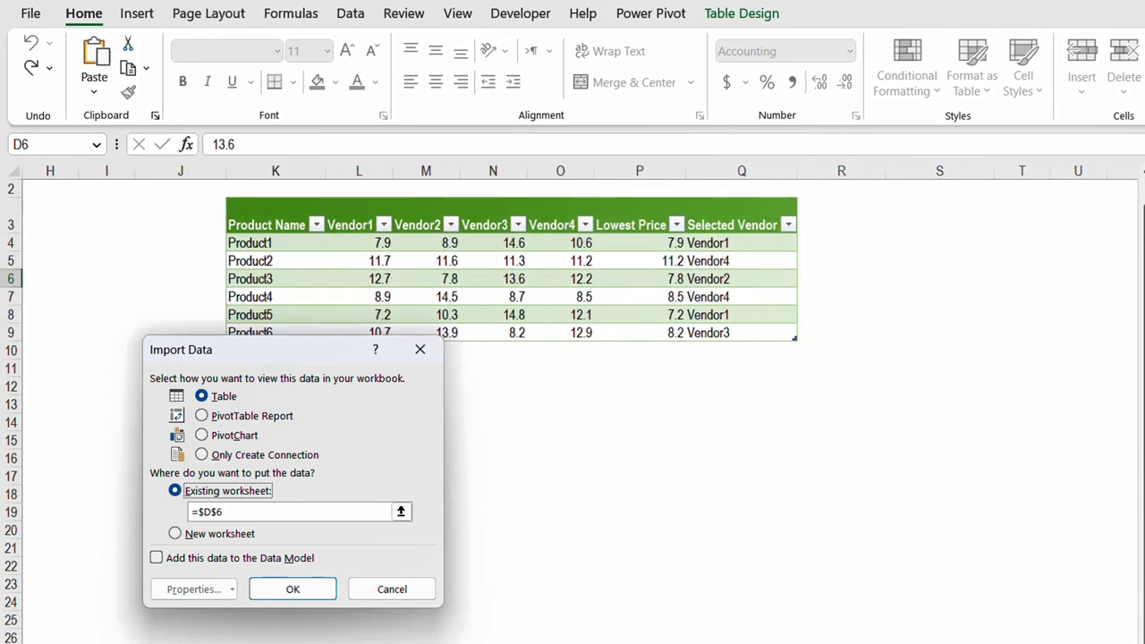
left_click(936, 212)
left_click(293, 587)
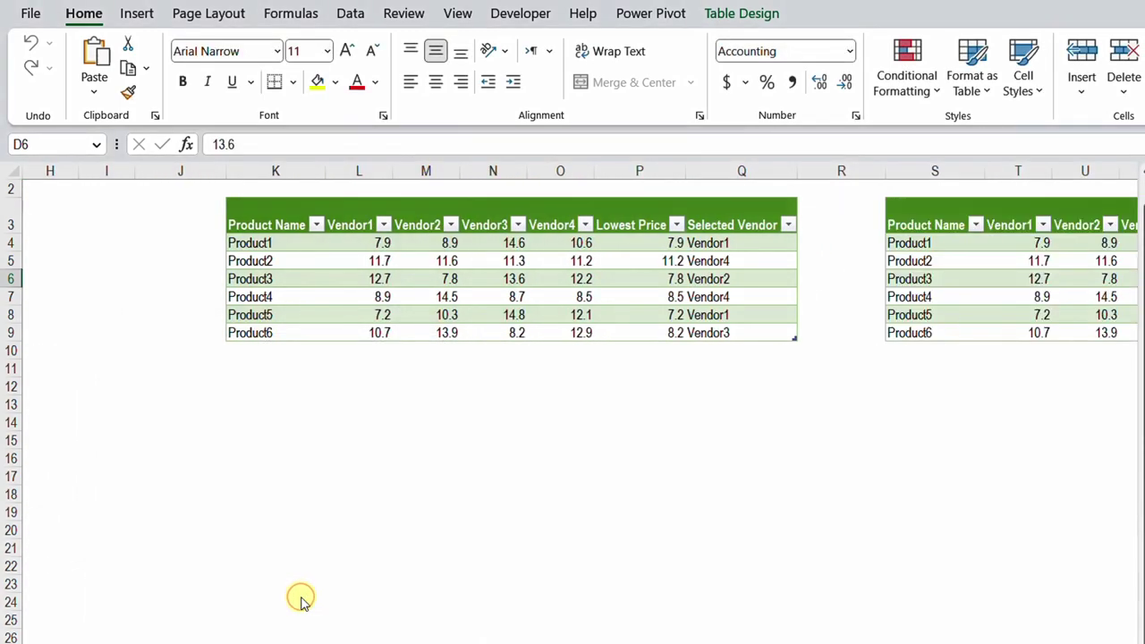
scroll(715, 620, "right", 4)
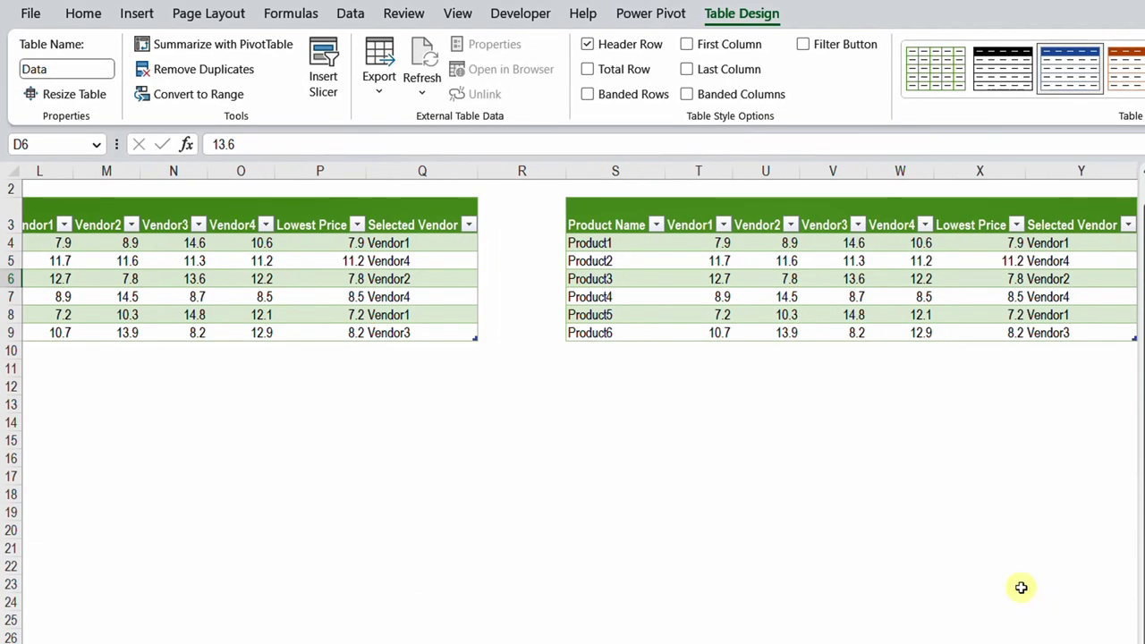
Copy the Vendor5 data from D16:D22 to F3 so it extends the source table by one column.
scroll(1020, 586, "left", 11)
left_click(291, 457)
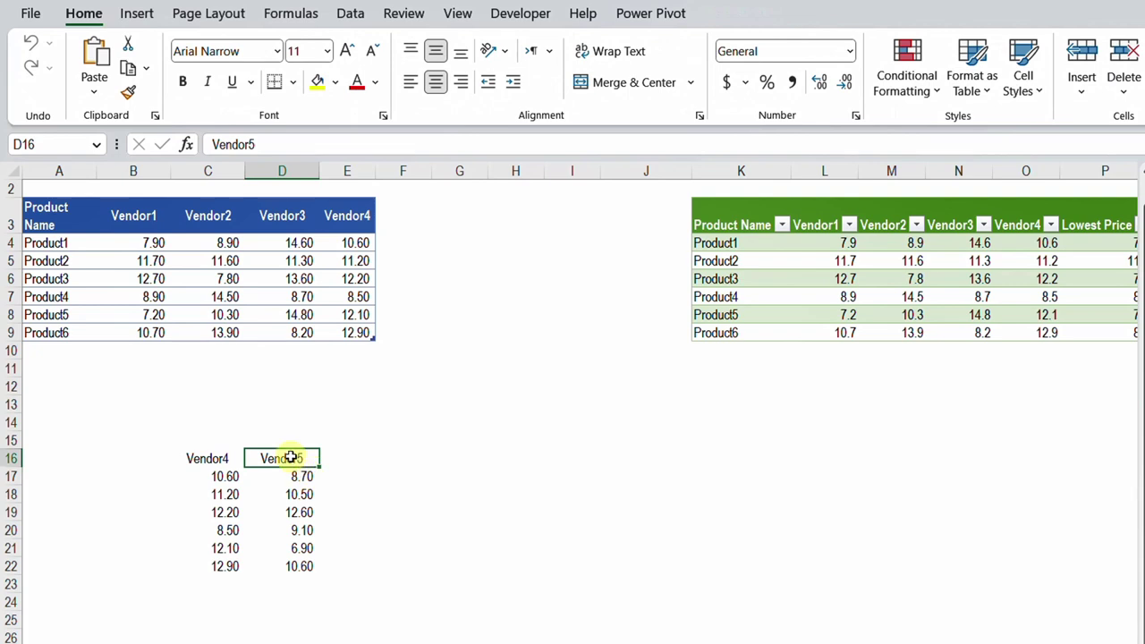
left_click_drag(291, 458, 301, 564)
key("ctrl+c")
left_click(396, 217)
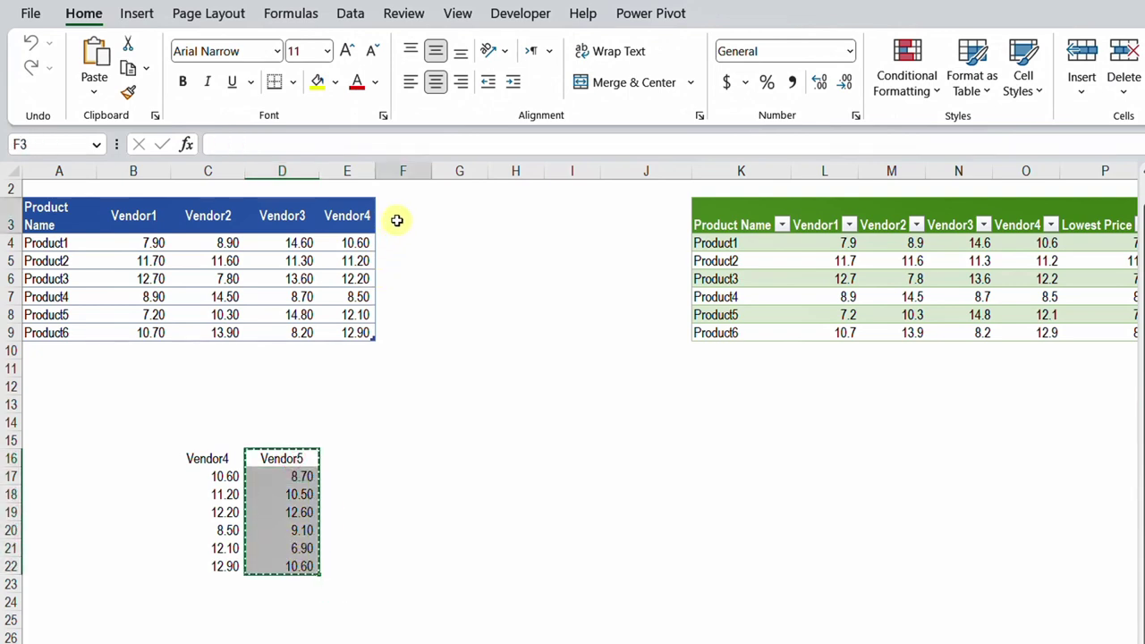
key("ctrl+v")
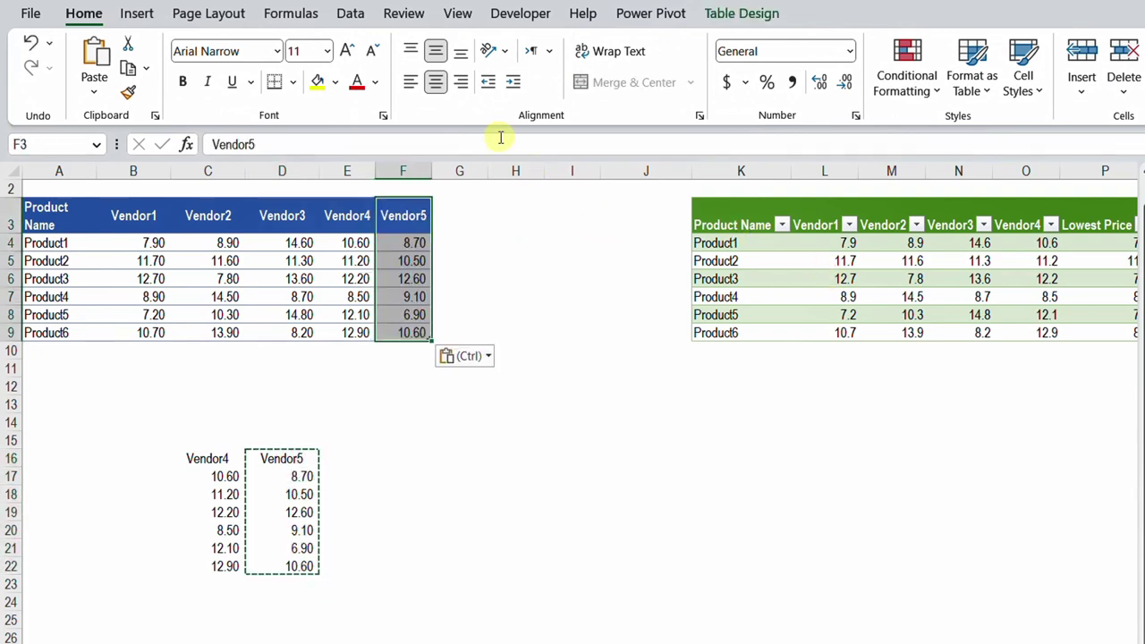
Refresh all queries and check both result tables for the added Vendor5 column.
left_click(349, 17)
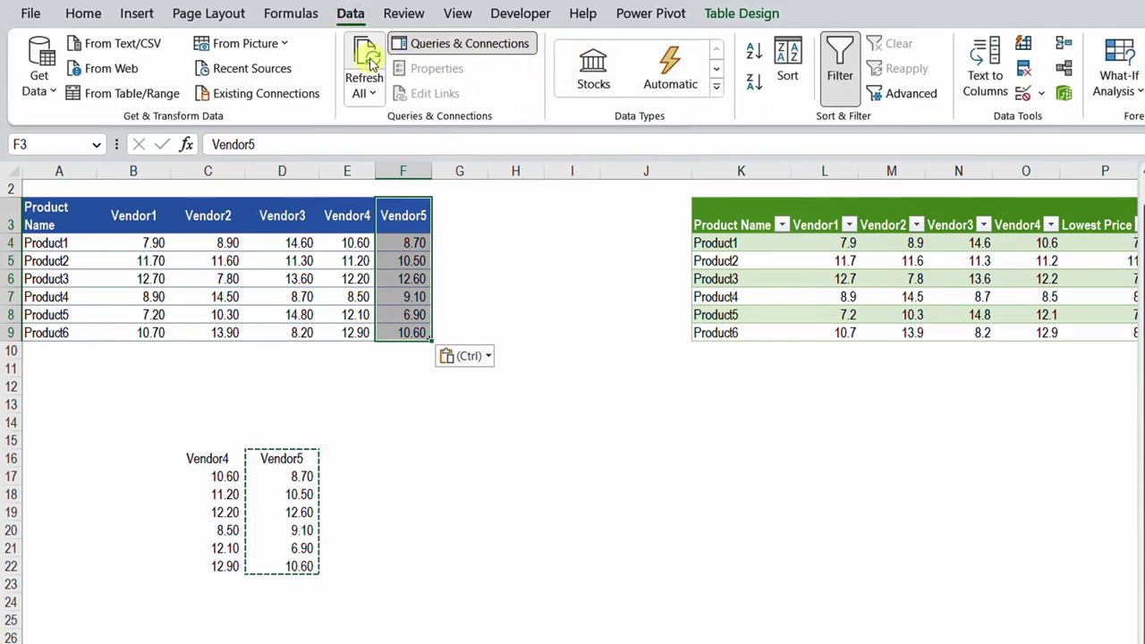
key("Escape")
key("ctrl+alt+F5")
scroll(572, 357, "right", 5)
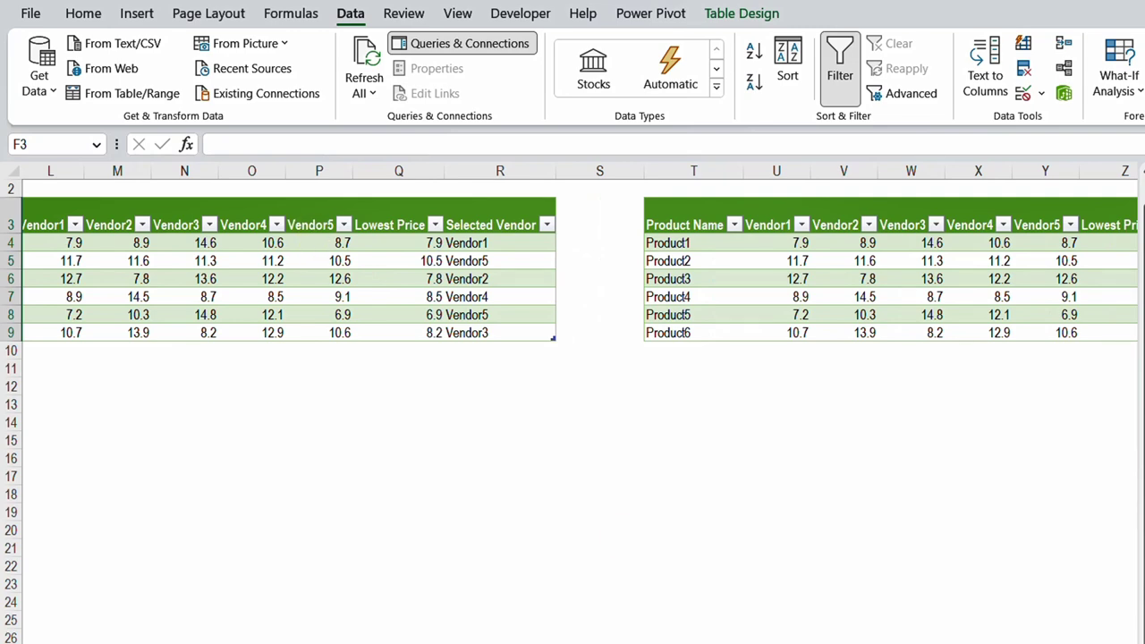
scroll(573, 358, "right", 3)
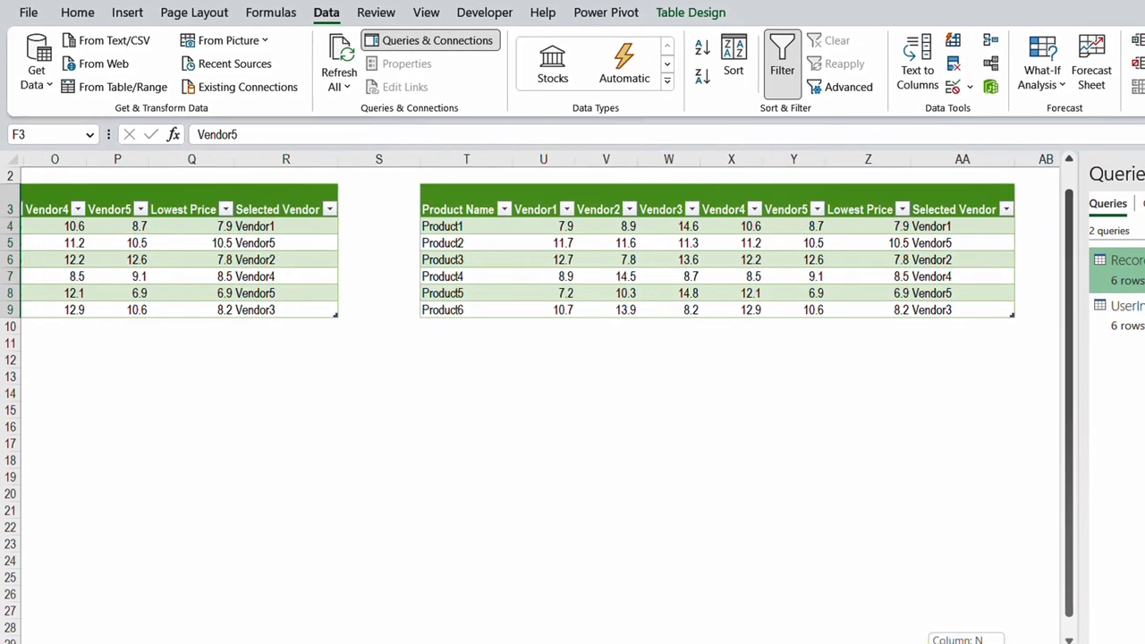
Copy the Product7 and Product8 rows from A27:F28 to A10, directly below the source table.
left_click_drag(35, 611, 360, 630)
key("ctrl+c")
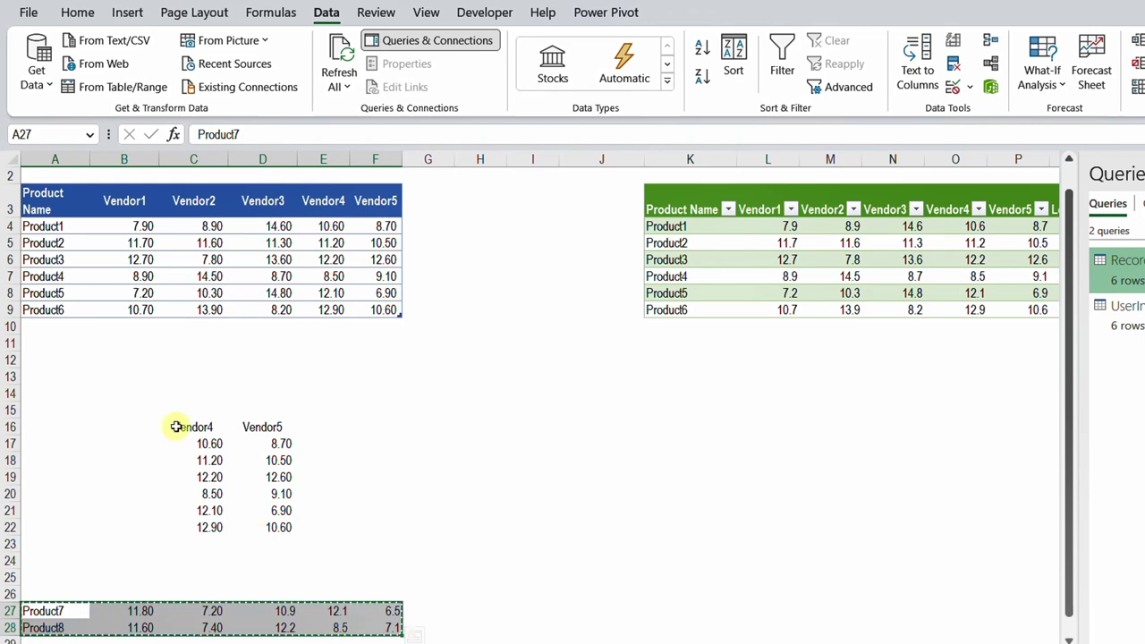
left_click(66, 328)
key("ctrl+v")
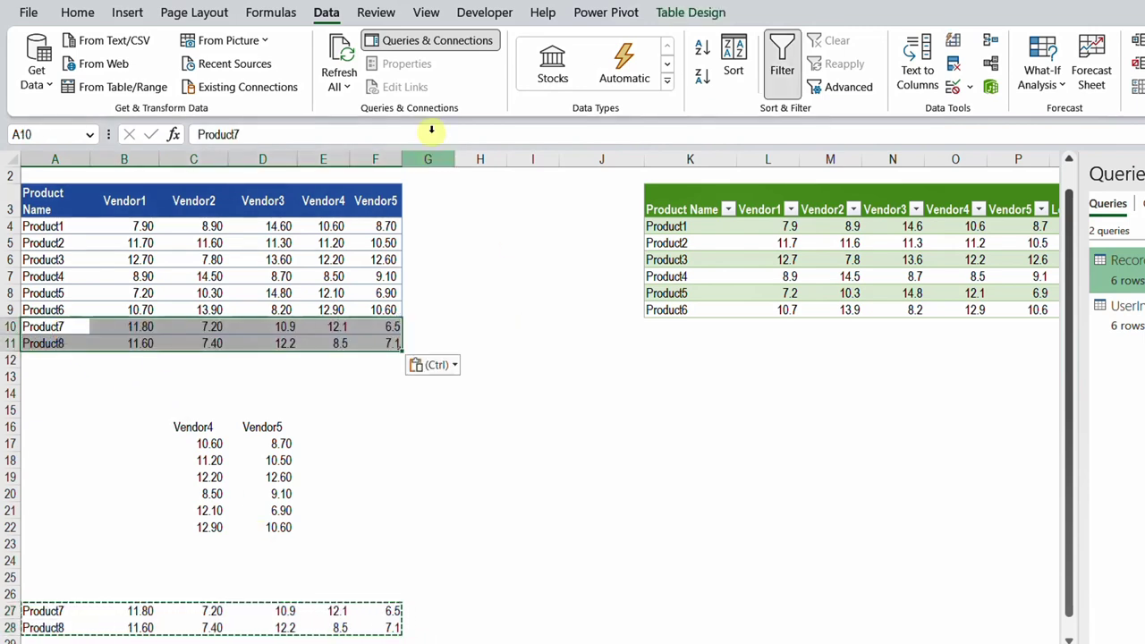
Refresh all queries again and check both result tables for the Product7 and Product8 rows.
left_click(338, 56)
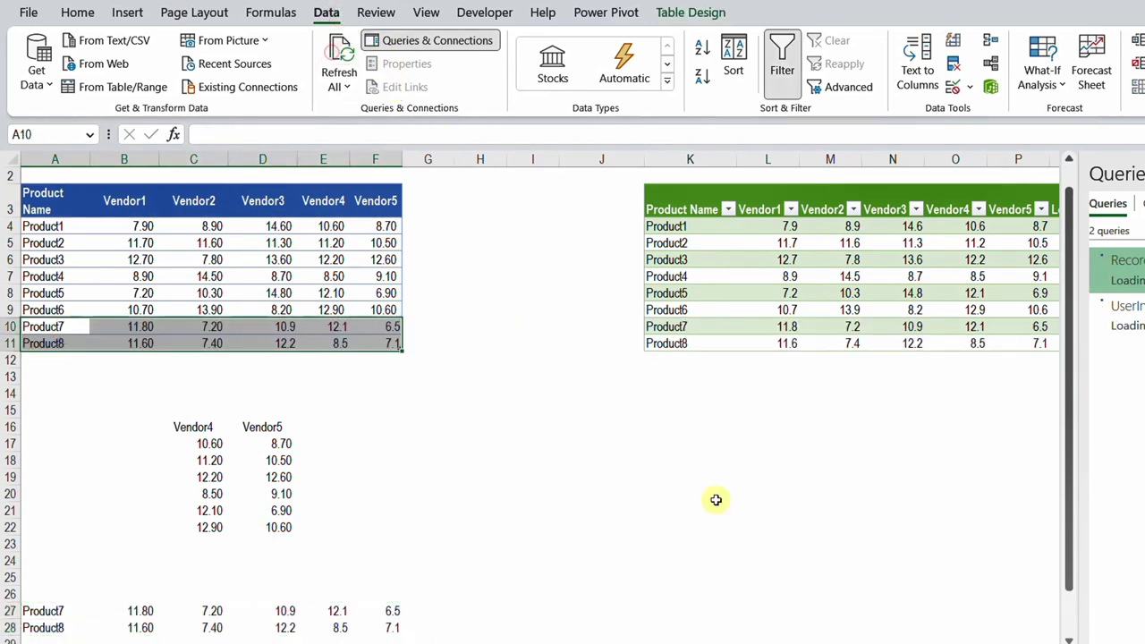
scroll(774, 637, "right", 5)
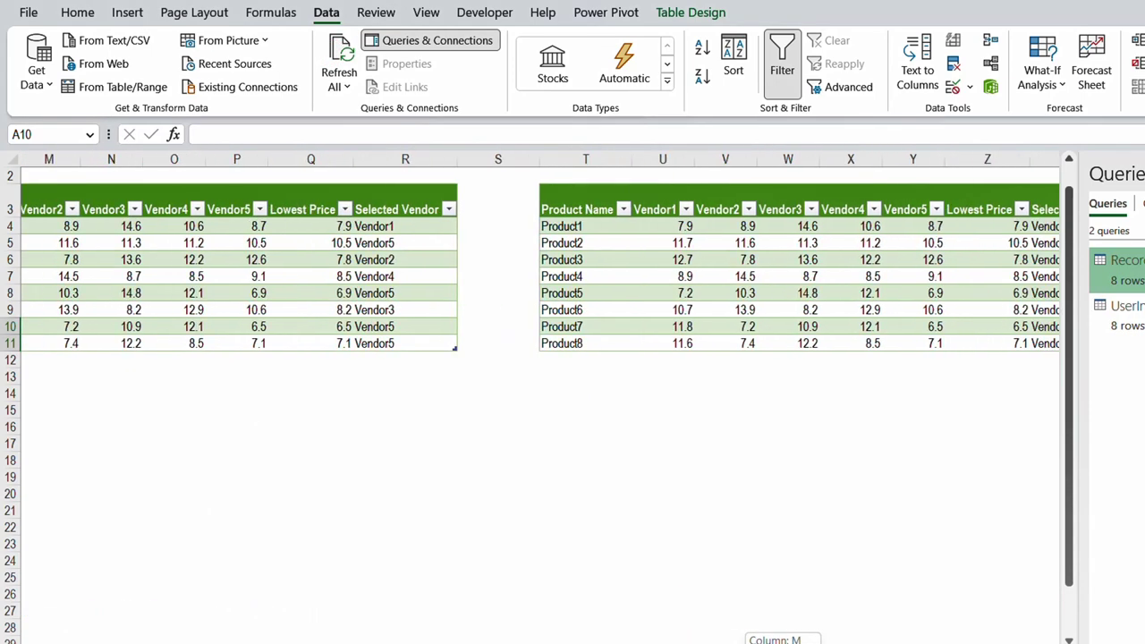
scroll(774, 638, "left", 2)
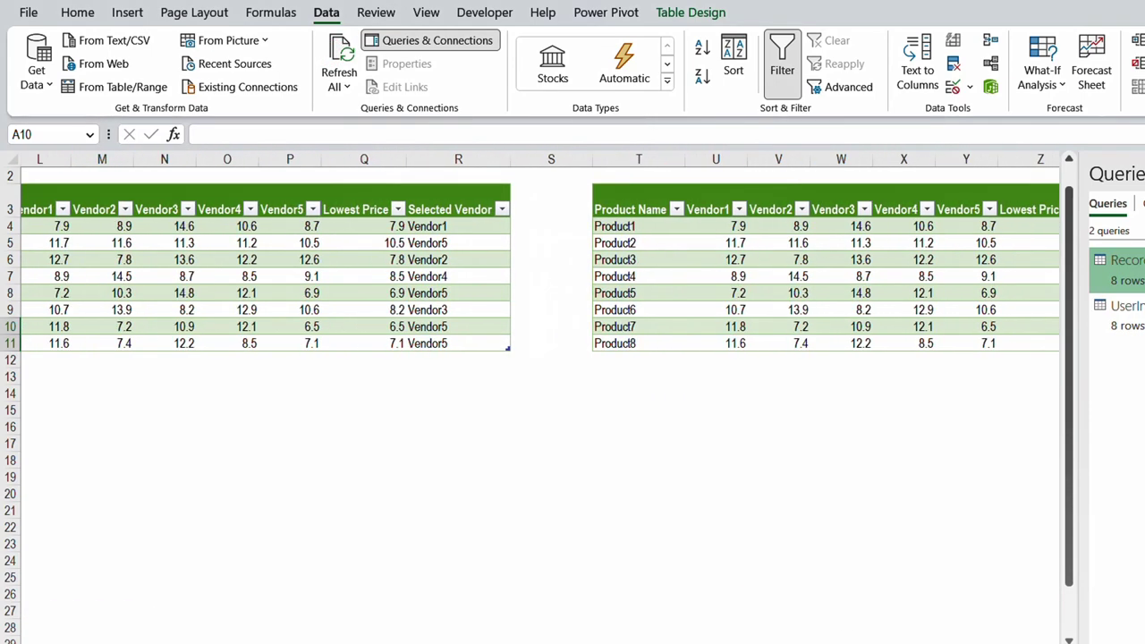